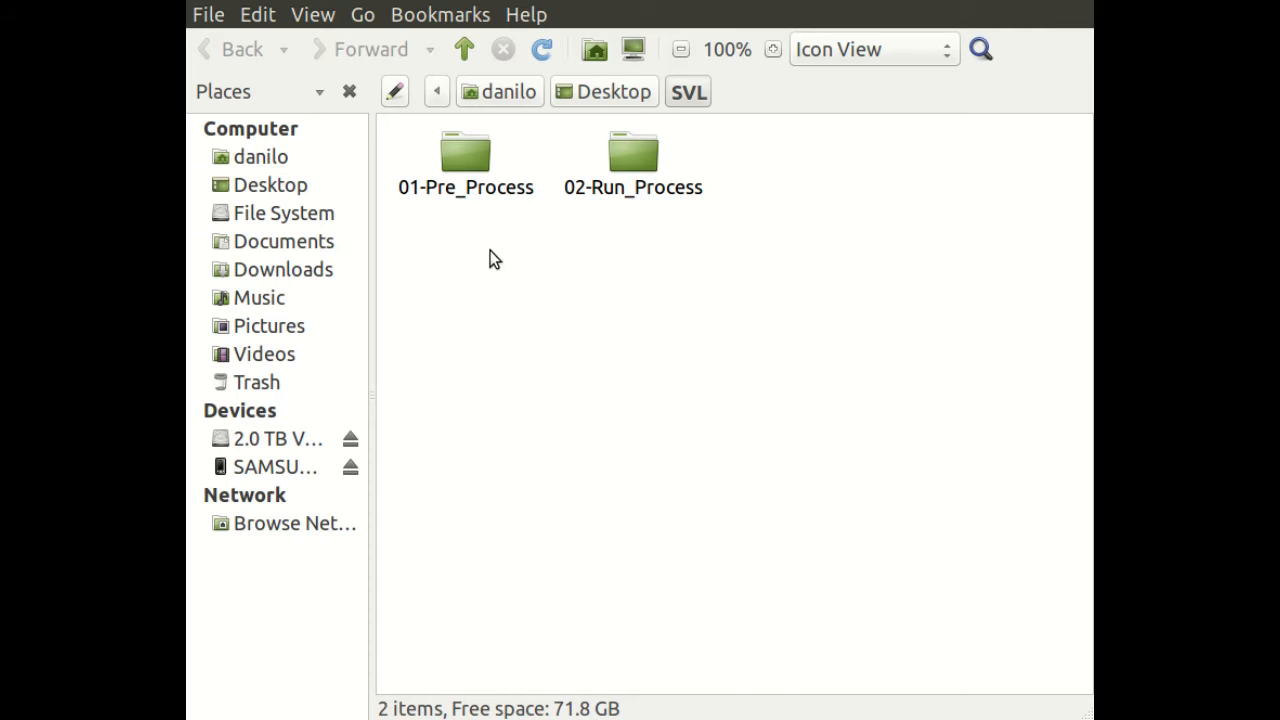
# Step: Browse into 01-Pre_Process and then its Core folder in Nautilus
pyautogui.click(481, 197)
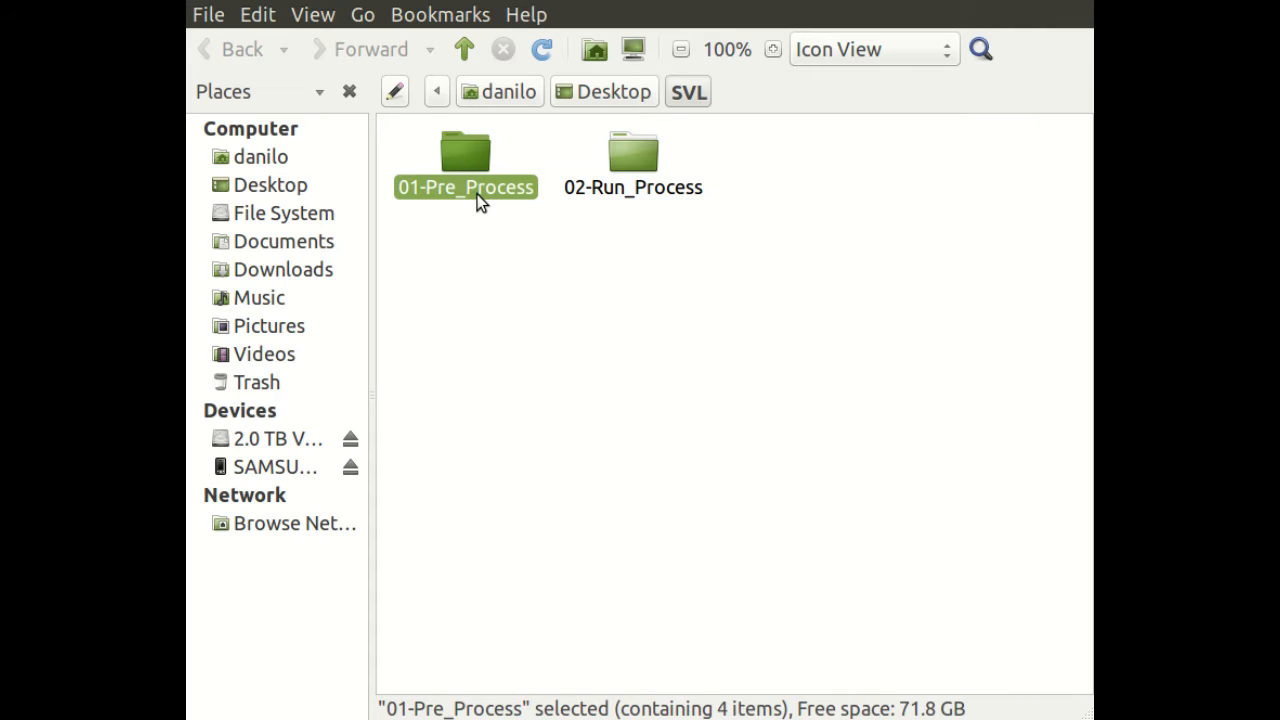
pyautogui.click(625, 182)
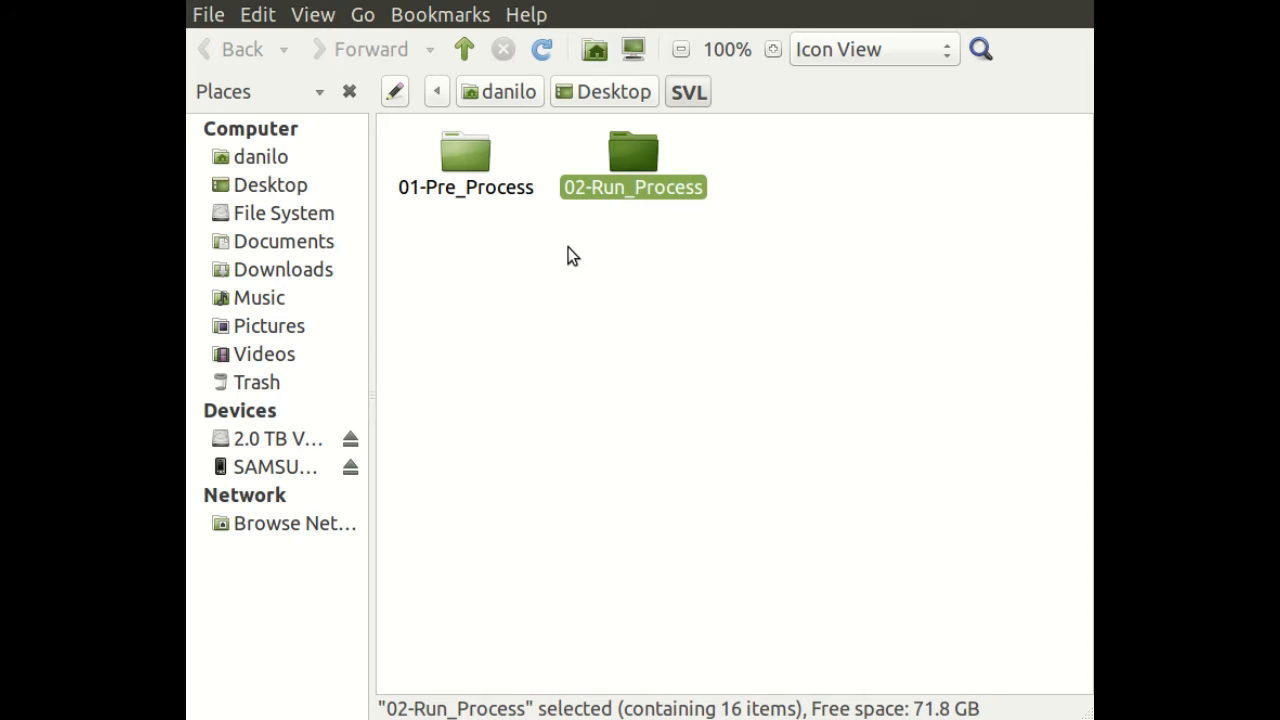
pyautogui.doubleClick(466, 165)
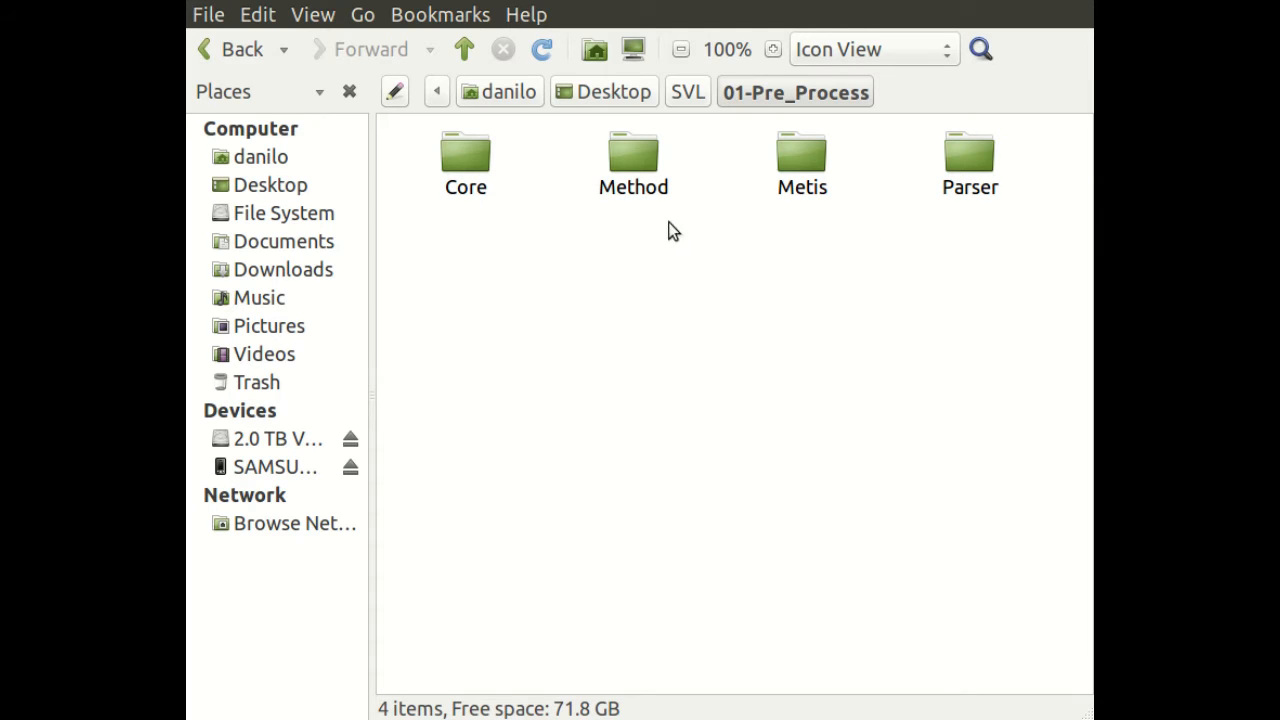
pyautogui.doubleClick(452, 166)
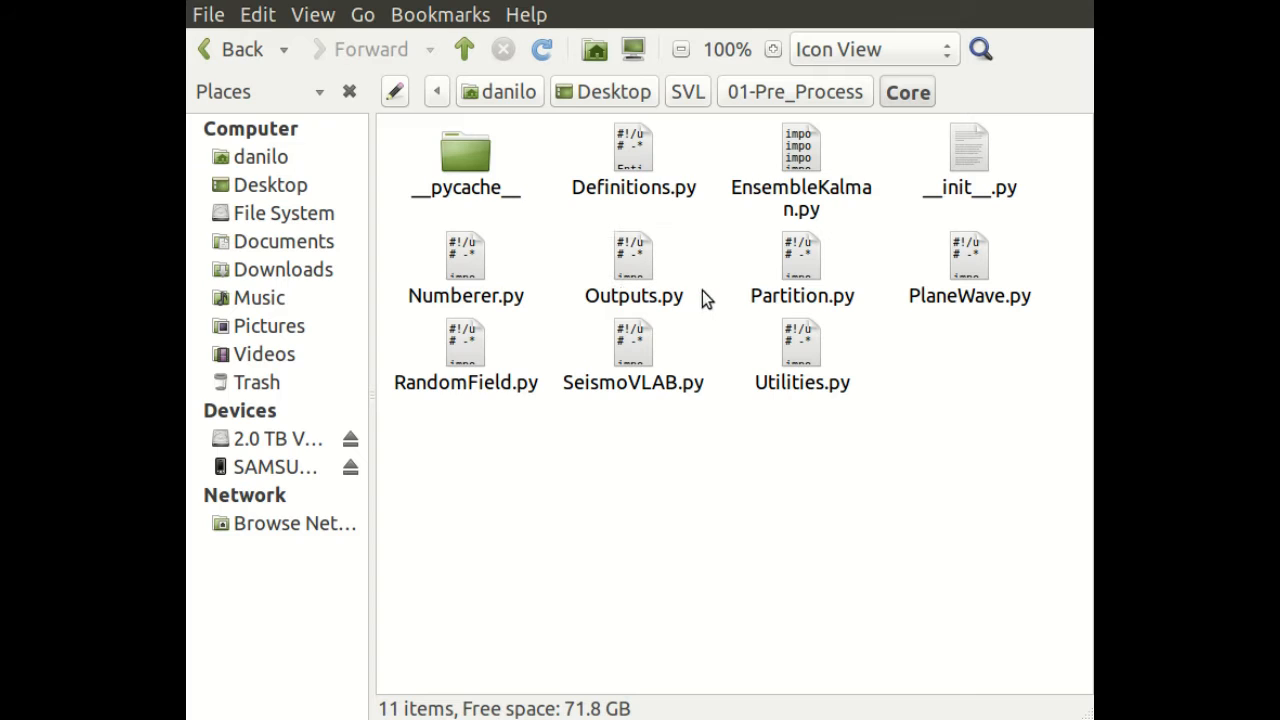
# Step: Check the sizes of Definitions.py, SeismoVLAB.py and Utilities.py, then return to 01-Pre_Process
pyautogui.click(660, 197)
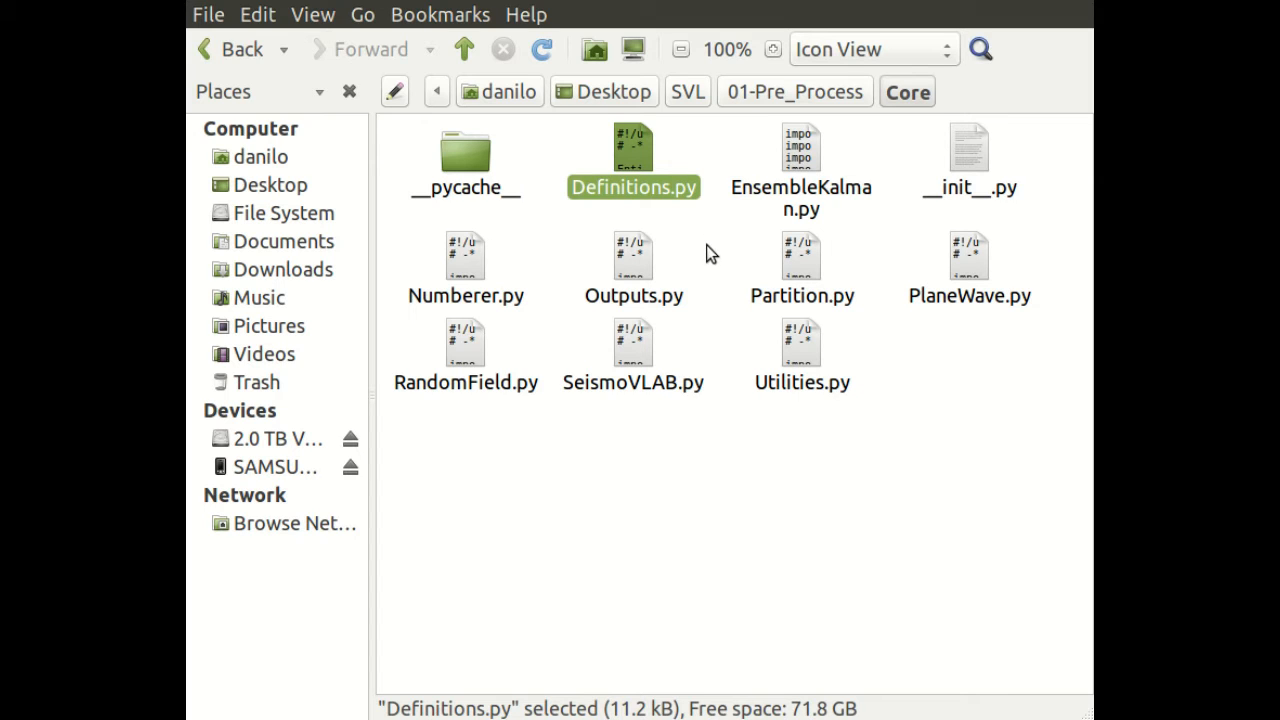
pyautogui.click(640, 378)
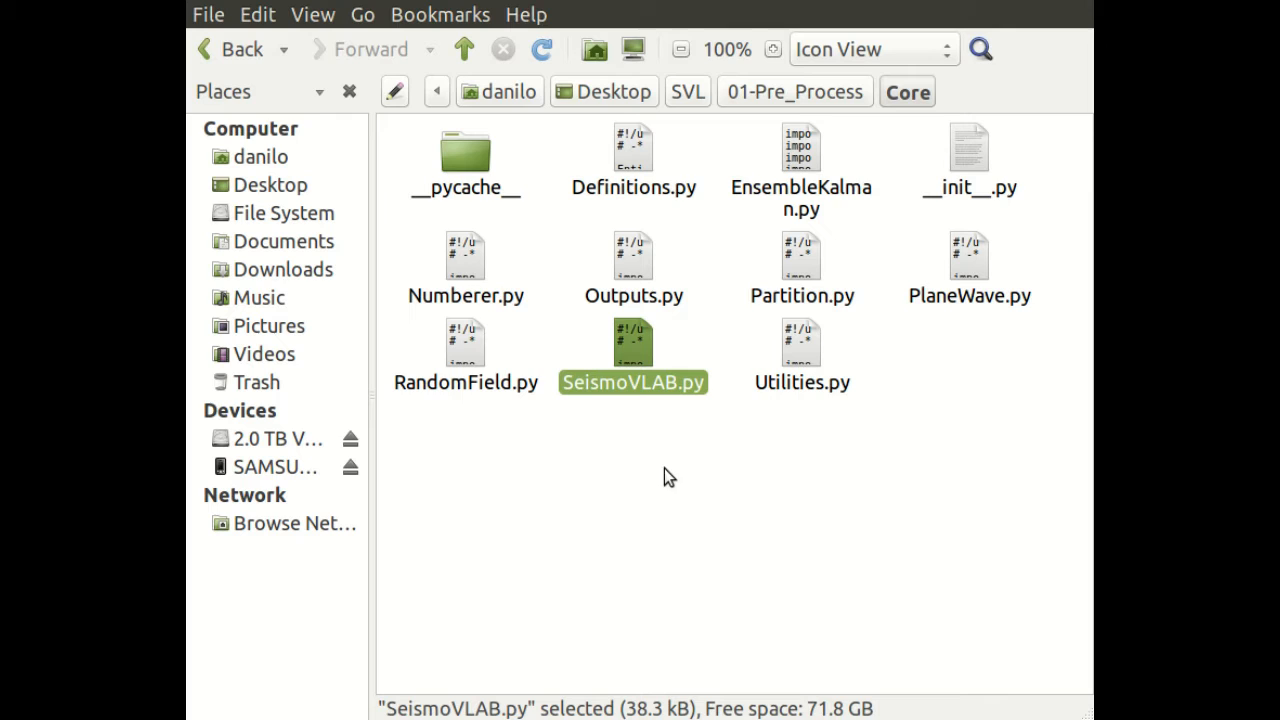
pyautogui.click(790, 388)
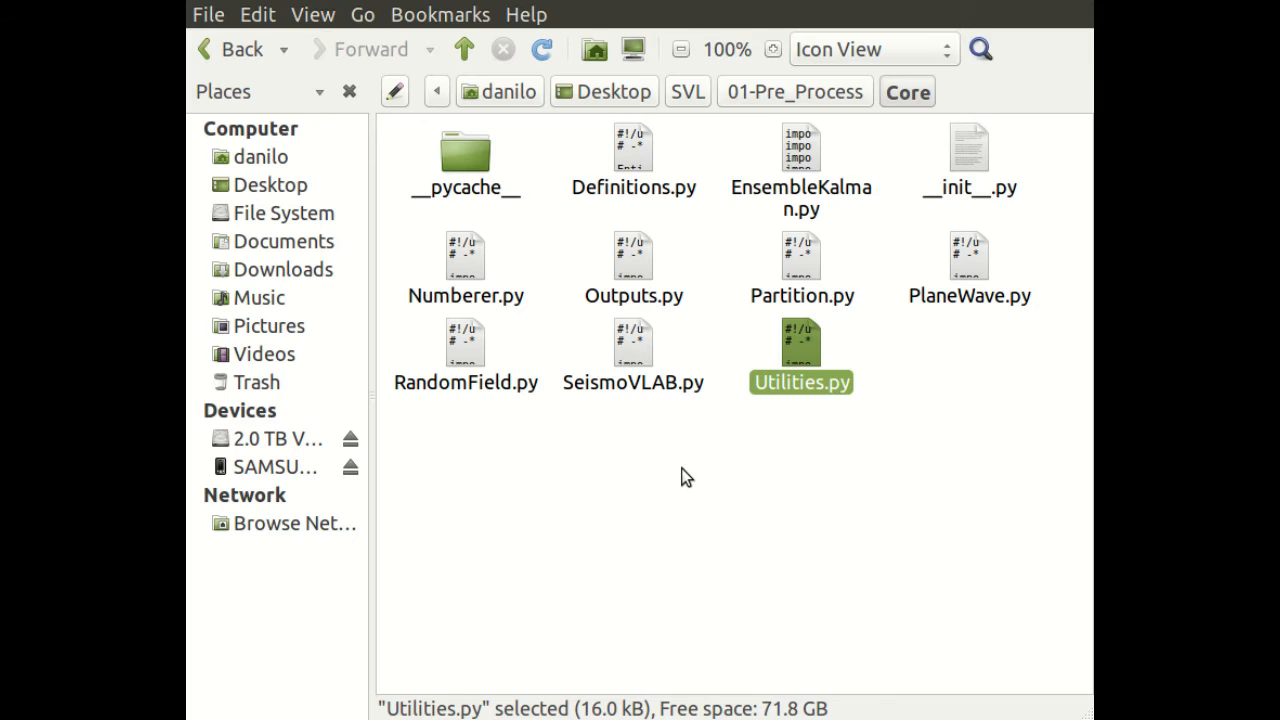
pyautogui.press('BackSpace')
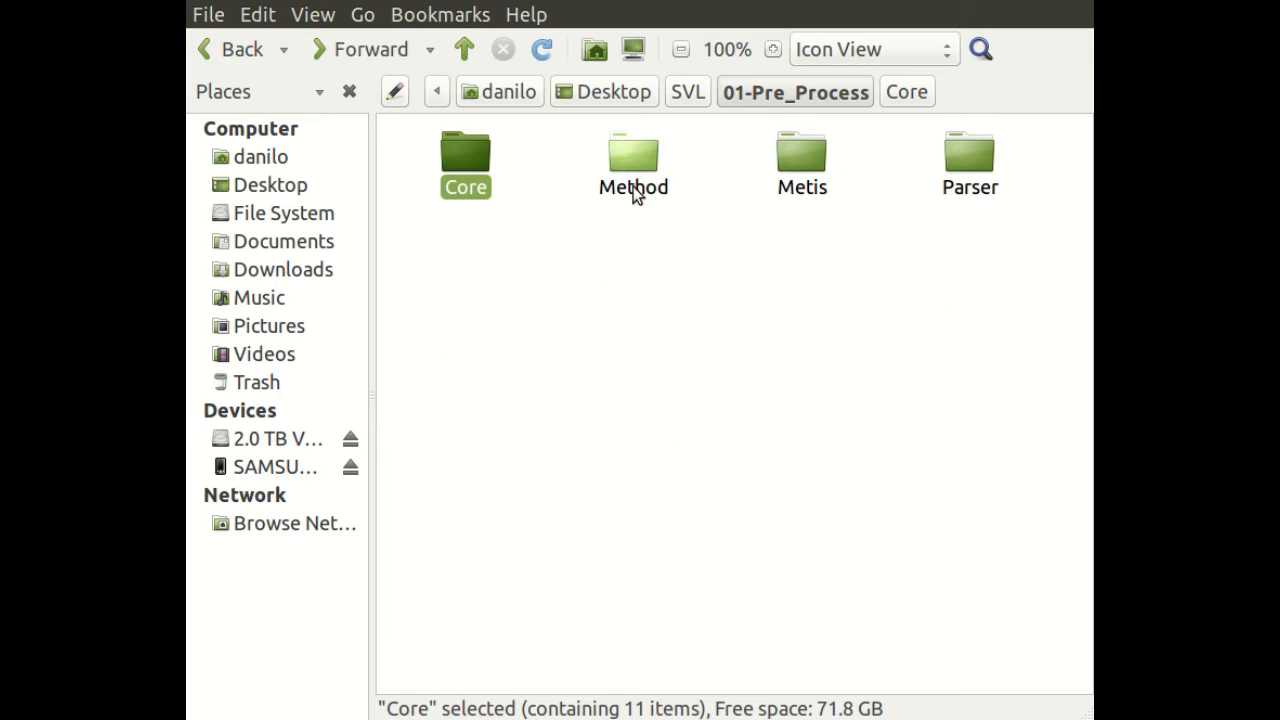
# Step: Inspect Attach.py, Compute.py, Builder.py and Display.py inside the Method folder
pyautogui.doubleClick(635, 192)
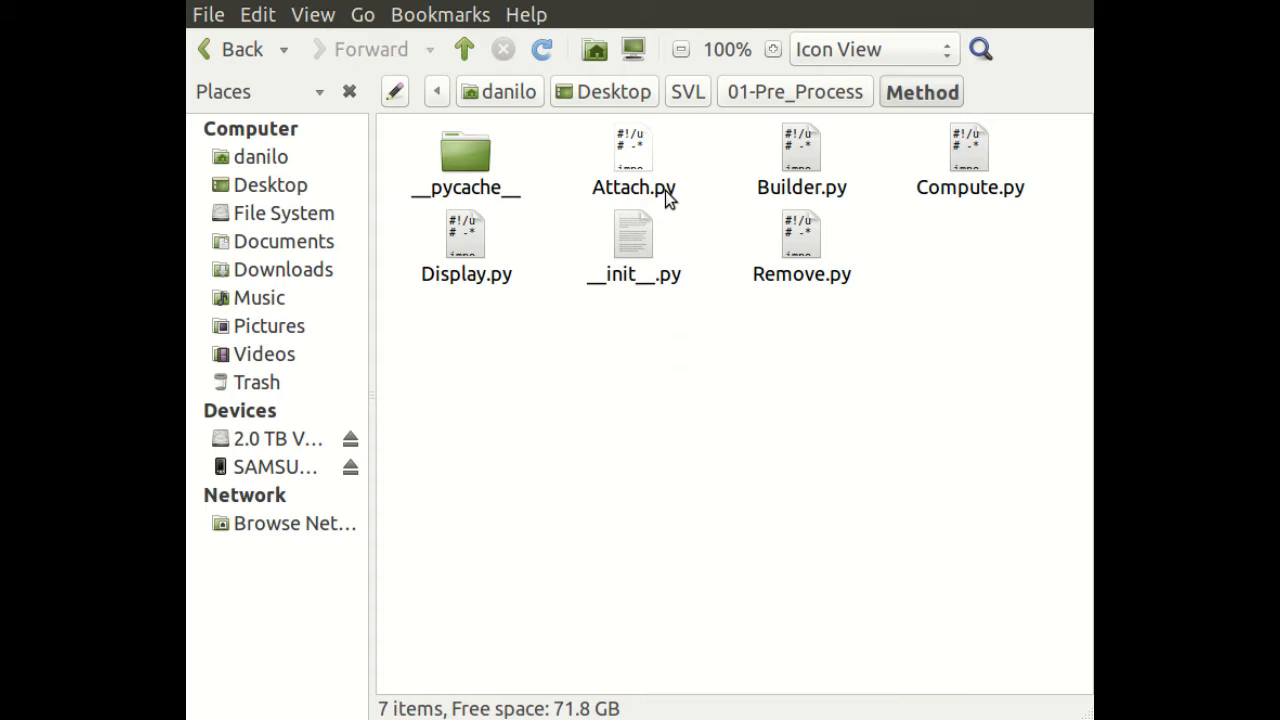
pyautogui.click(665, 190)
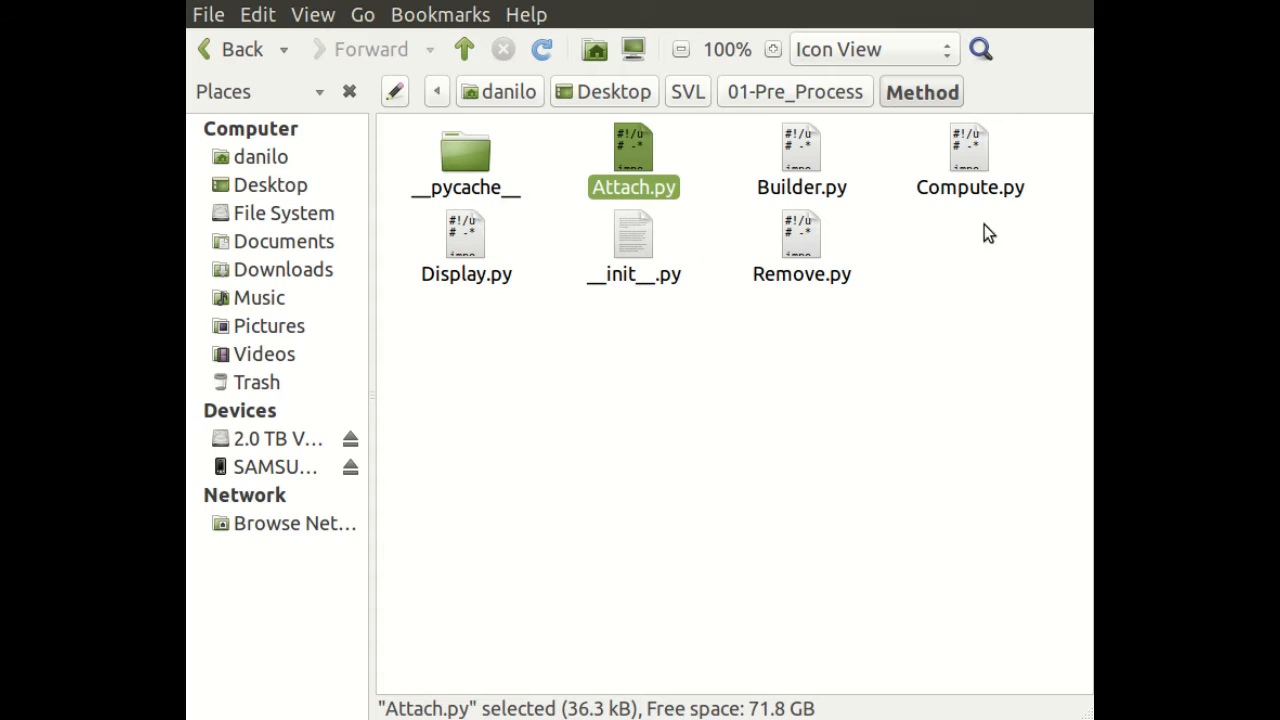
pyautogui.click(978, 192)
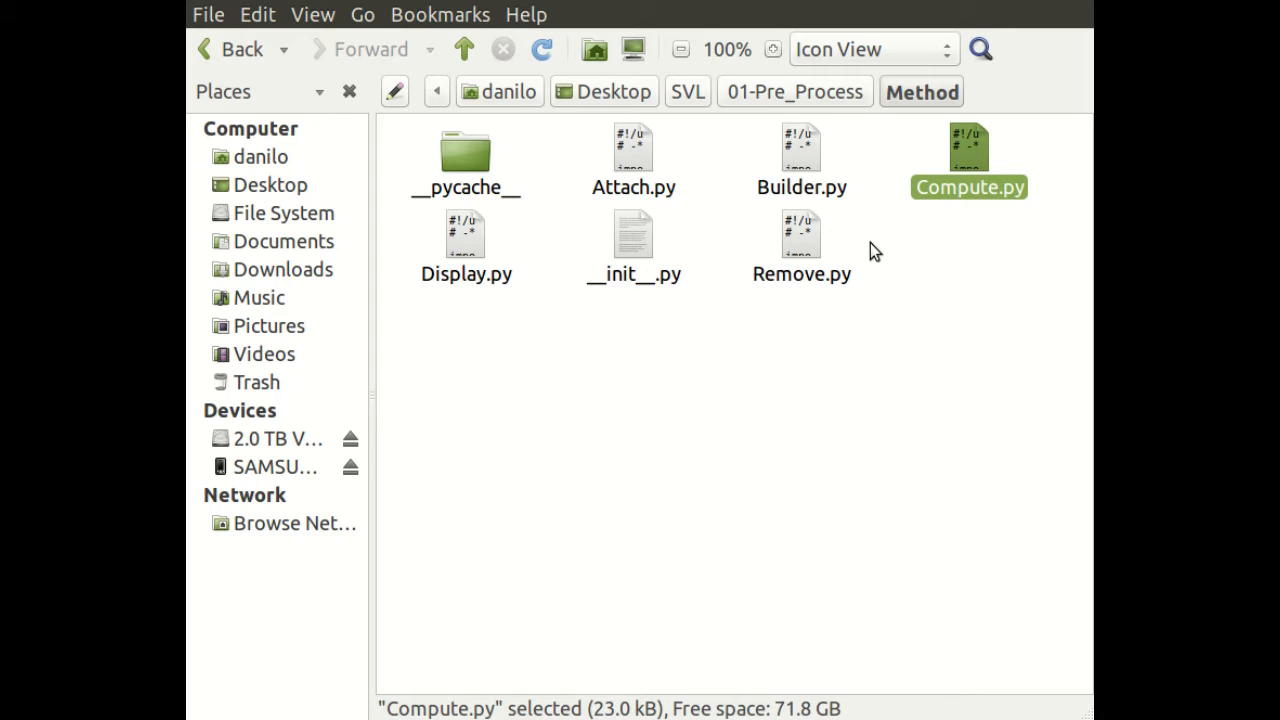
pyautogui.click(822, 192)
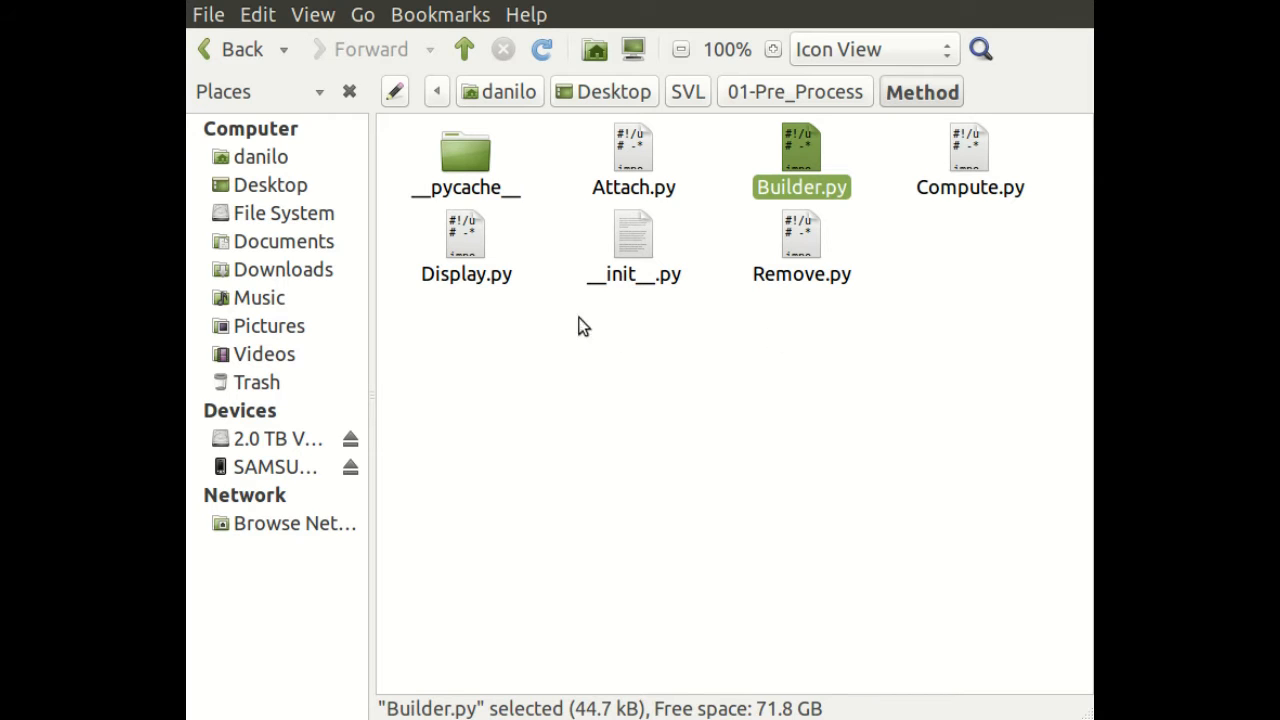
pyautogui.click(470, 270)
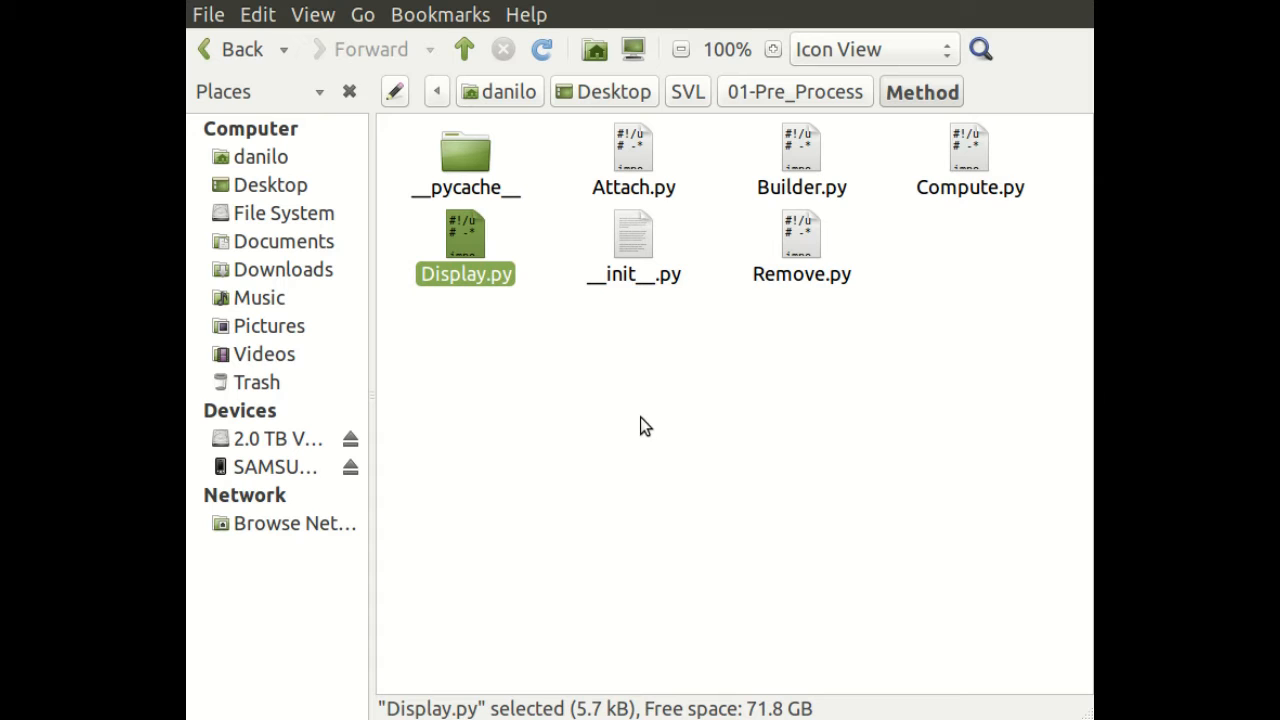
# Step: Go back up to the SVL folder and select 02-Run_Process
pyautogui.hotkey('alt', 'Up')
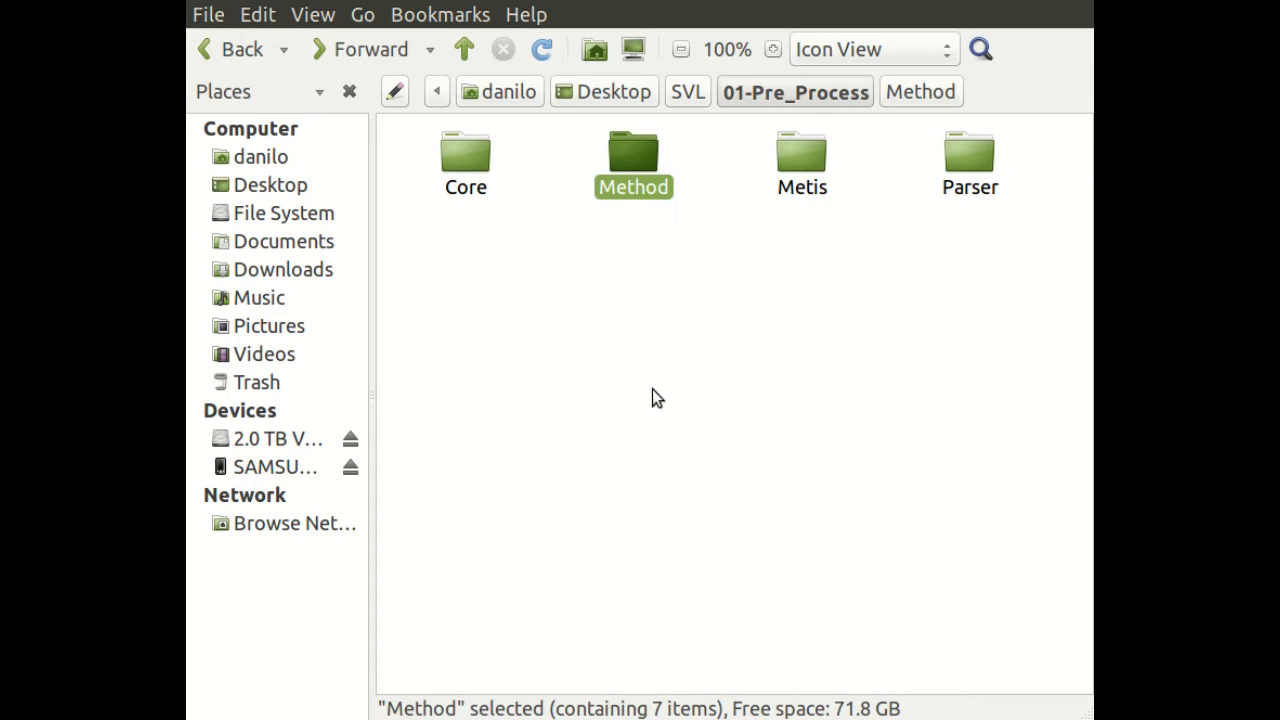
pyautogui.hotkey('alt', 'Up')
pyautogui.click(642, 186)
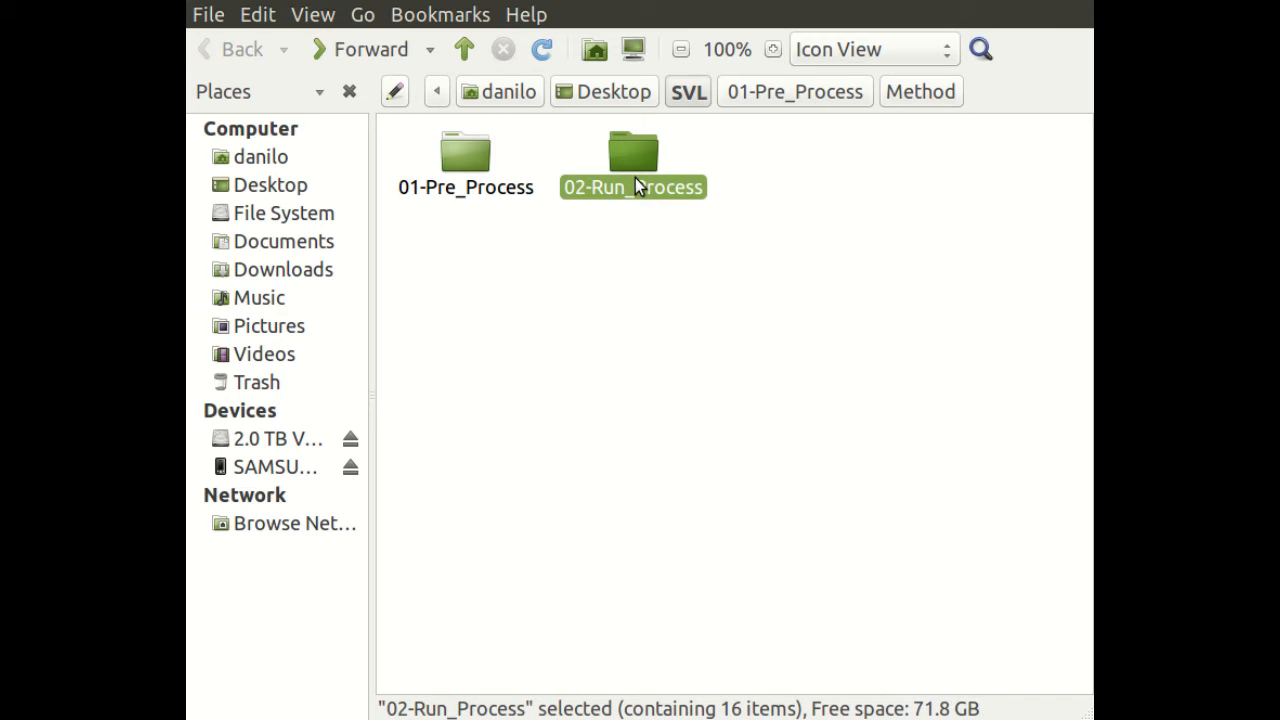
pyautogui.doubleClick(635, 178)
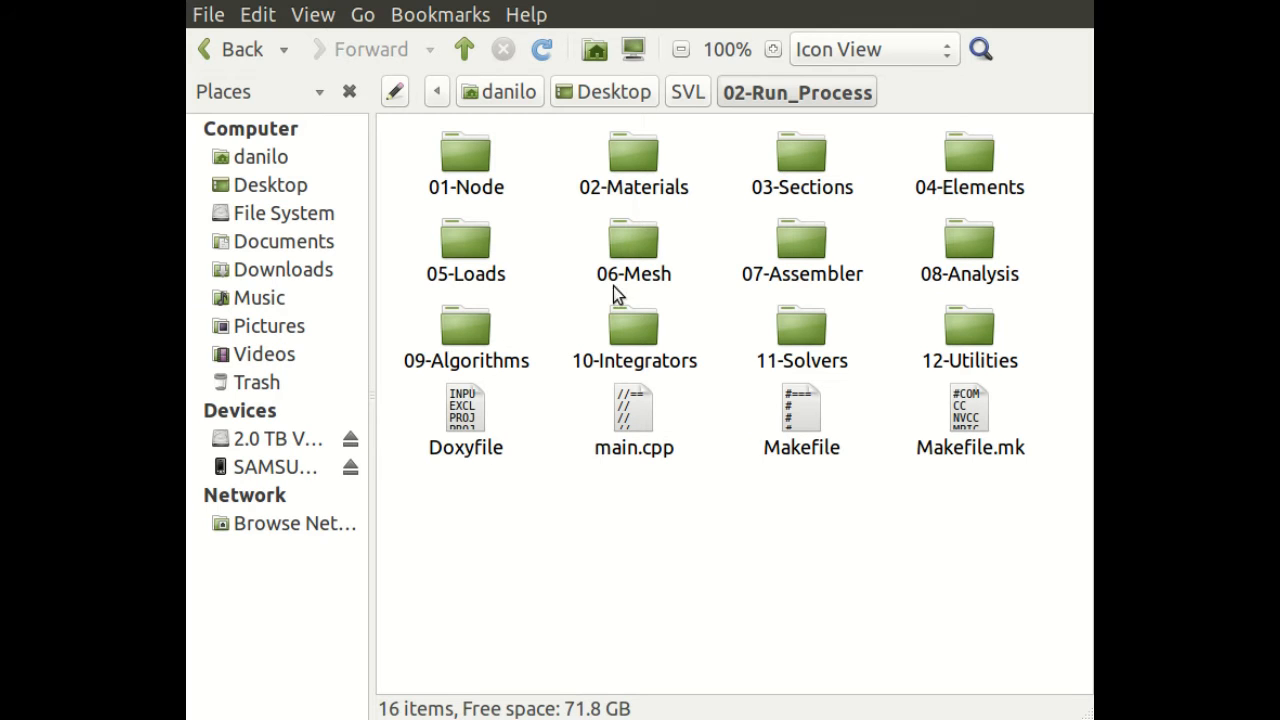
pyautogui.doubleClick(479, 180)
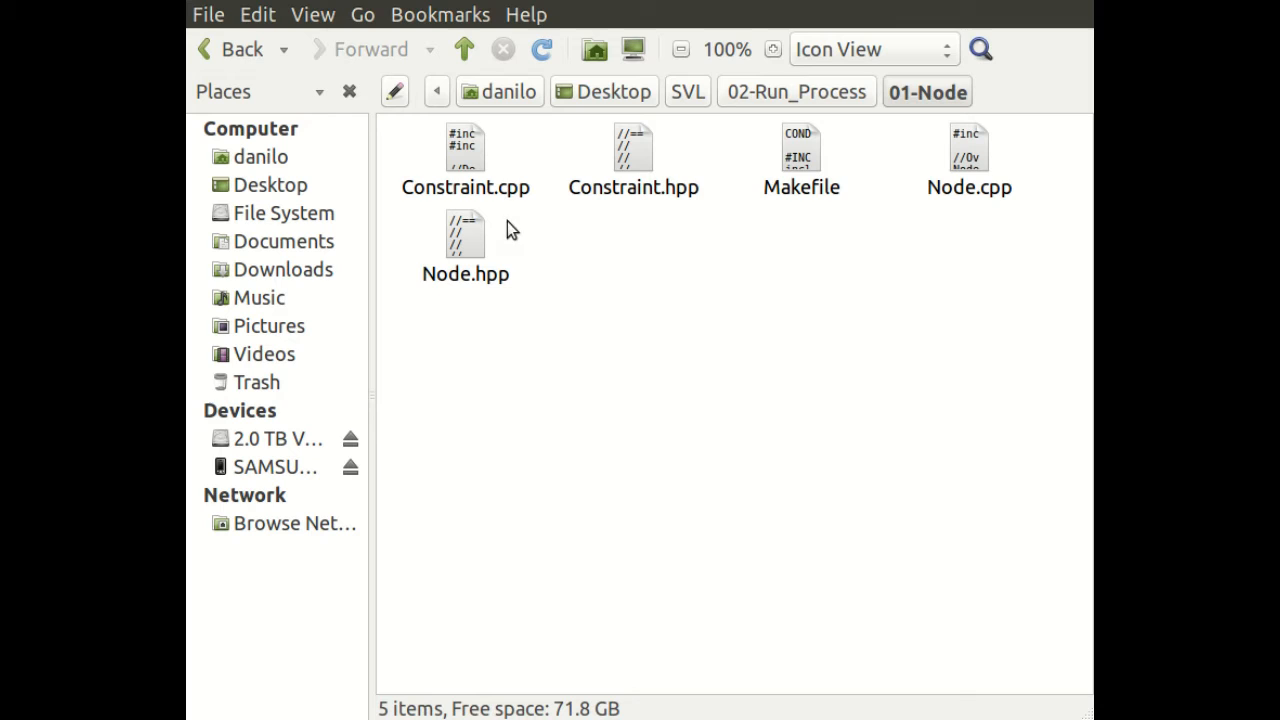
pyautogui.click(464, 275)
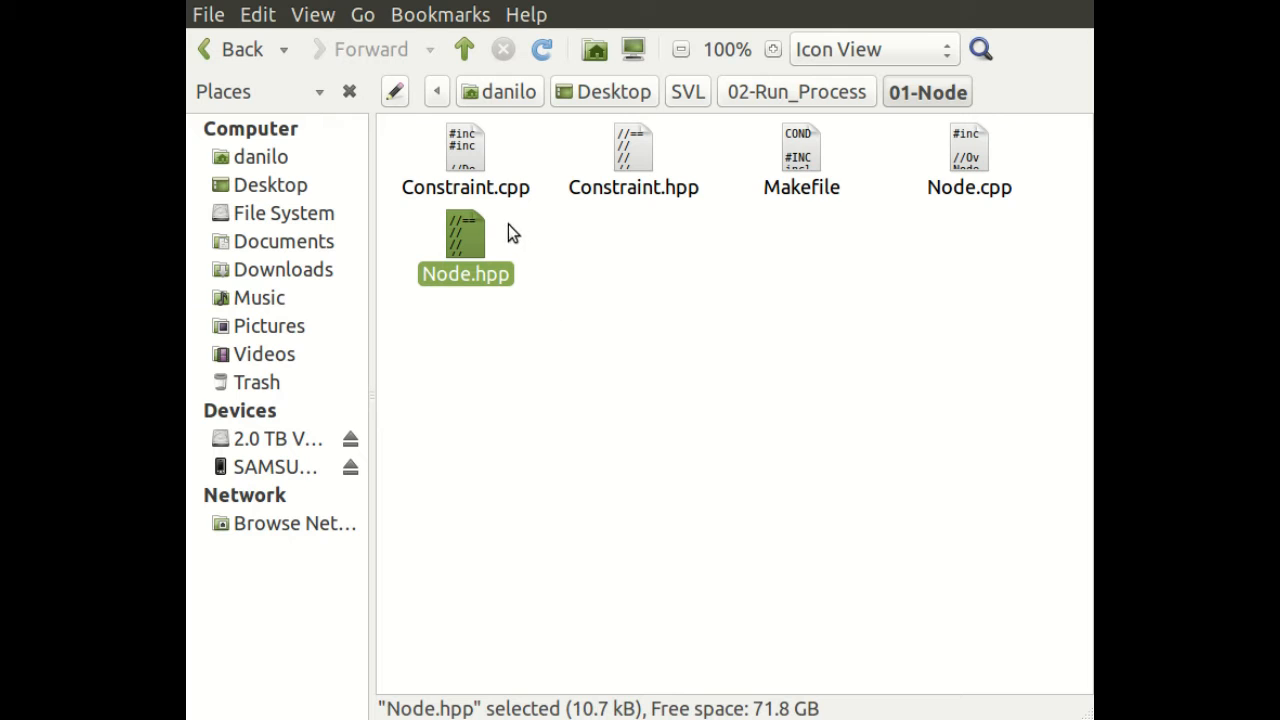
pyautogui.hotkey('alt', 'Up')
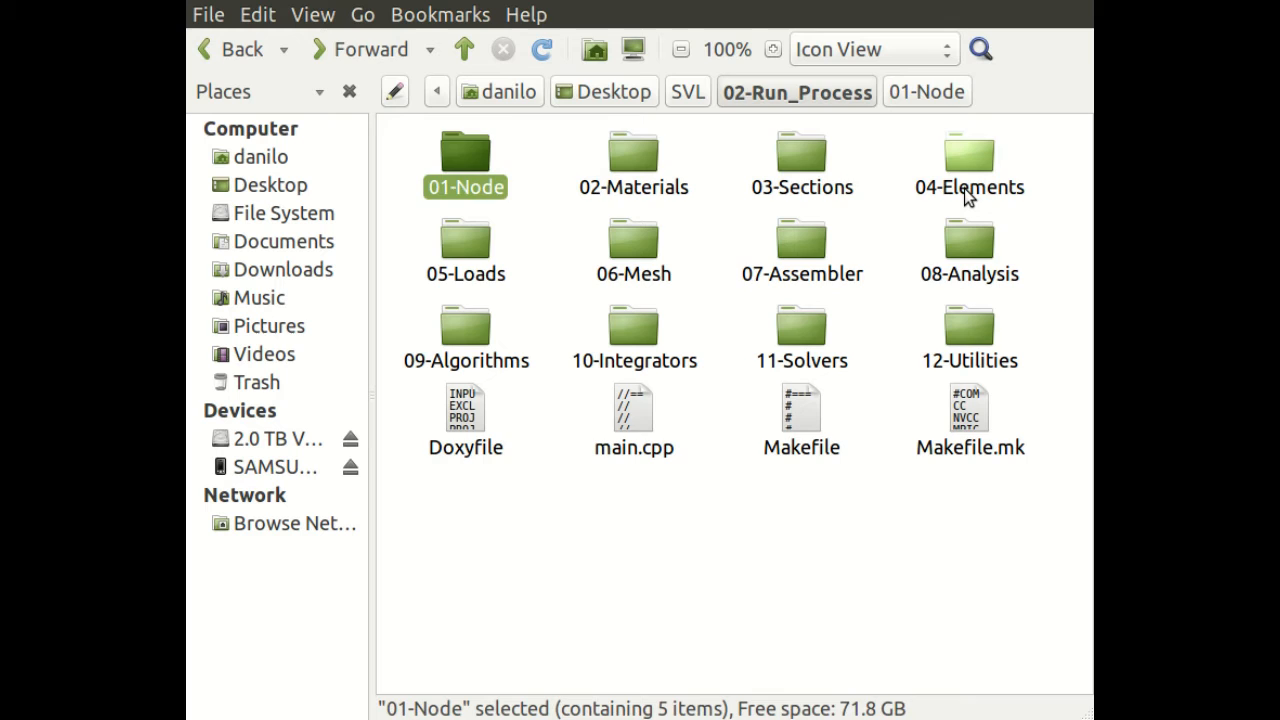
pyautogui.doubleClick(964, 188)
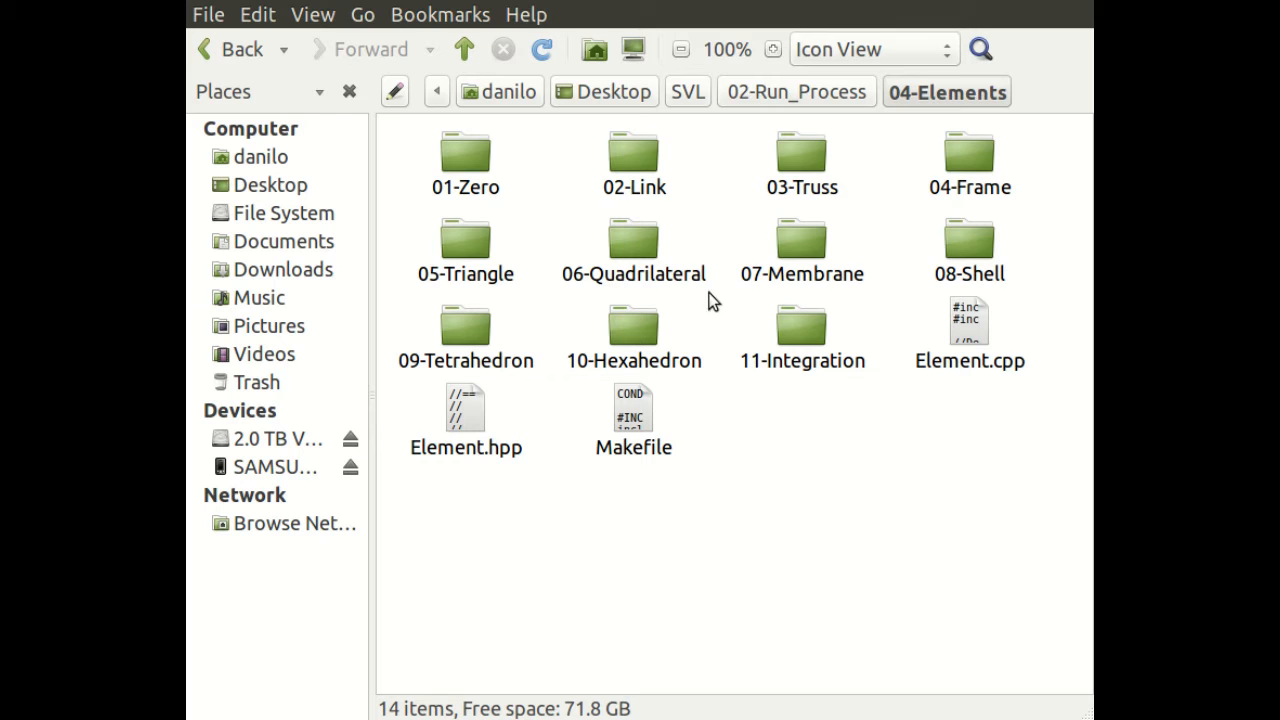
pyautogui.doubleClick(962, 185)
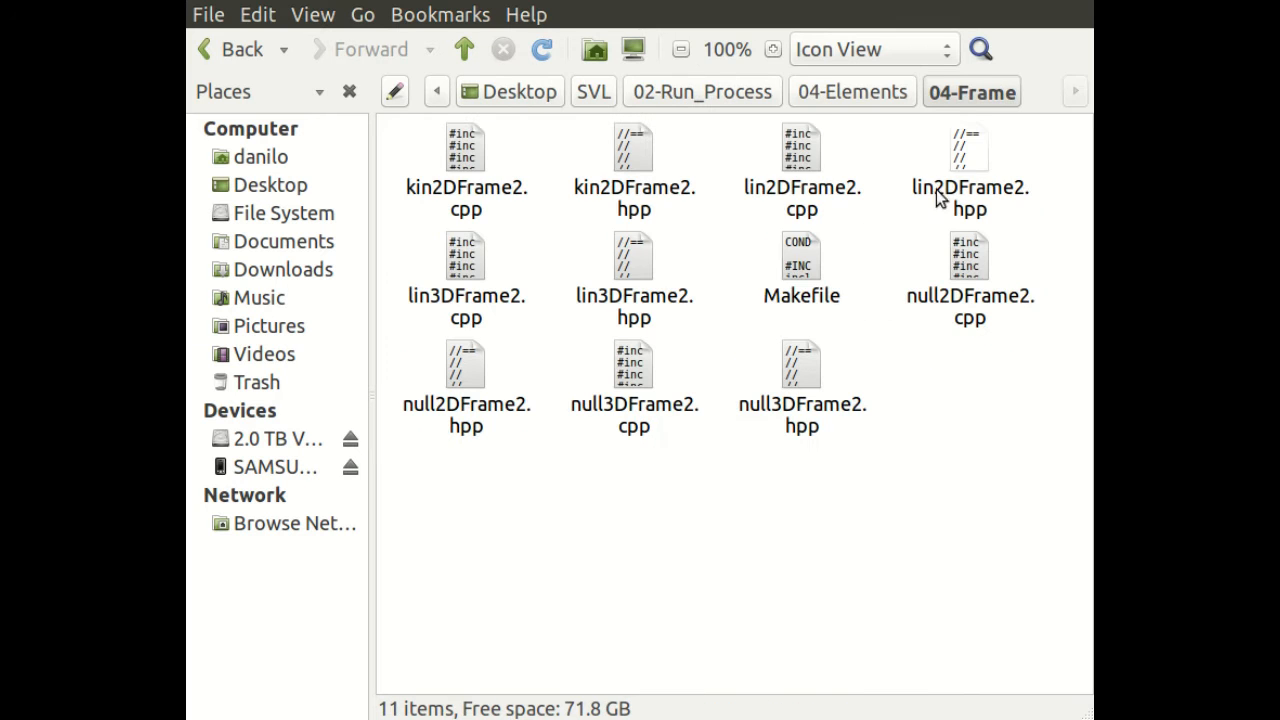
pyautogui.click(492, 297)
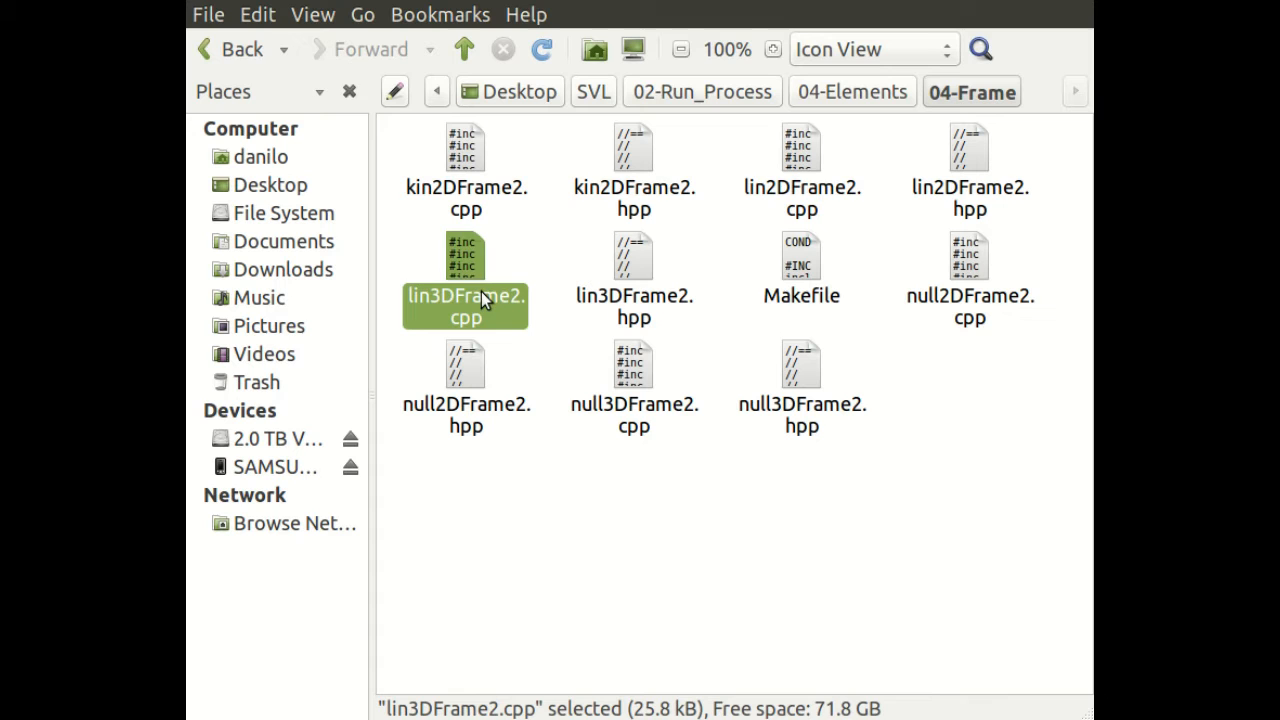
pyautogui.click(655, 298)
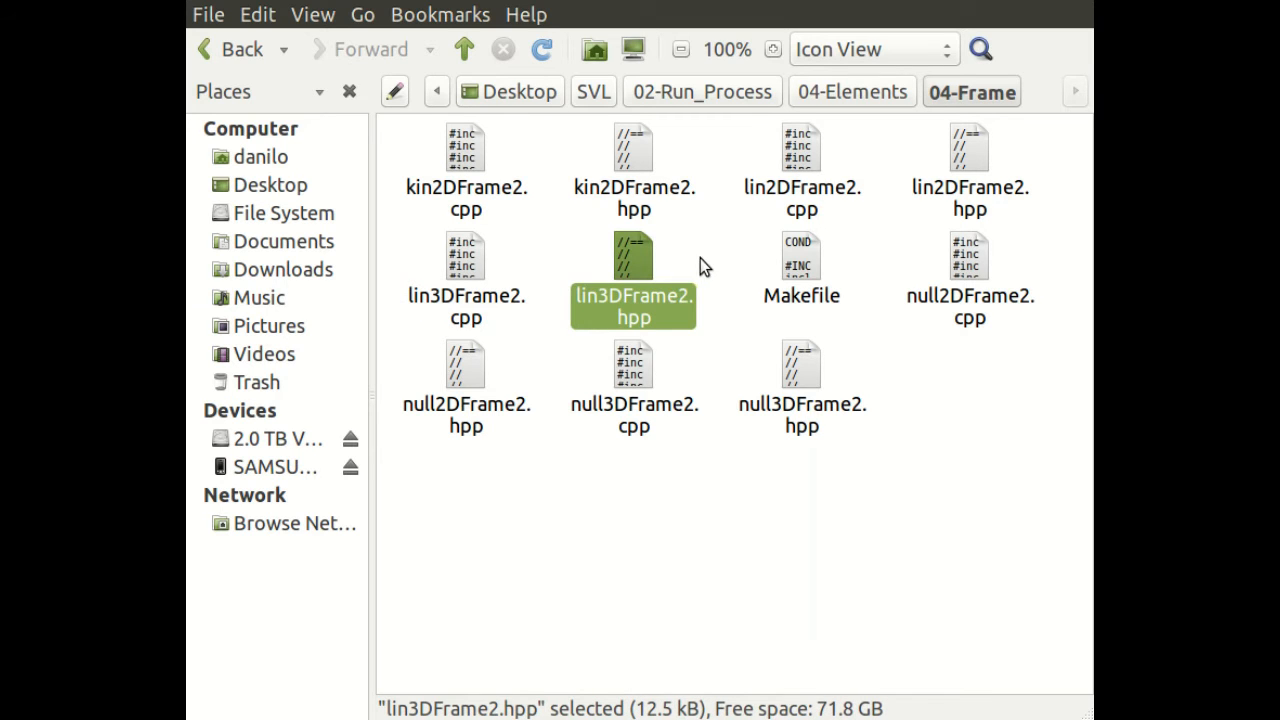
pyautogui.hotkey('alt', 'Left')
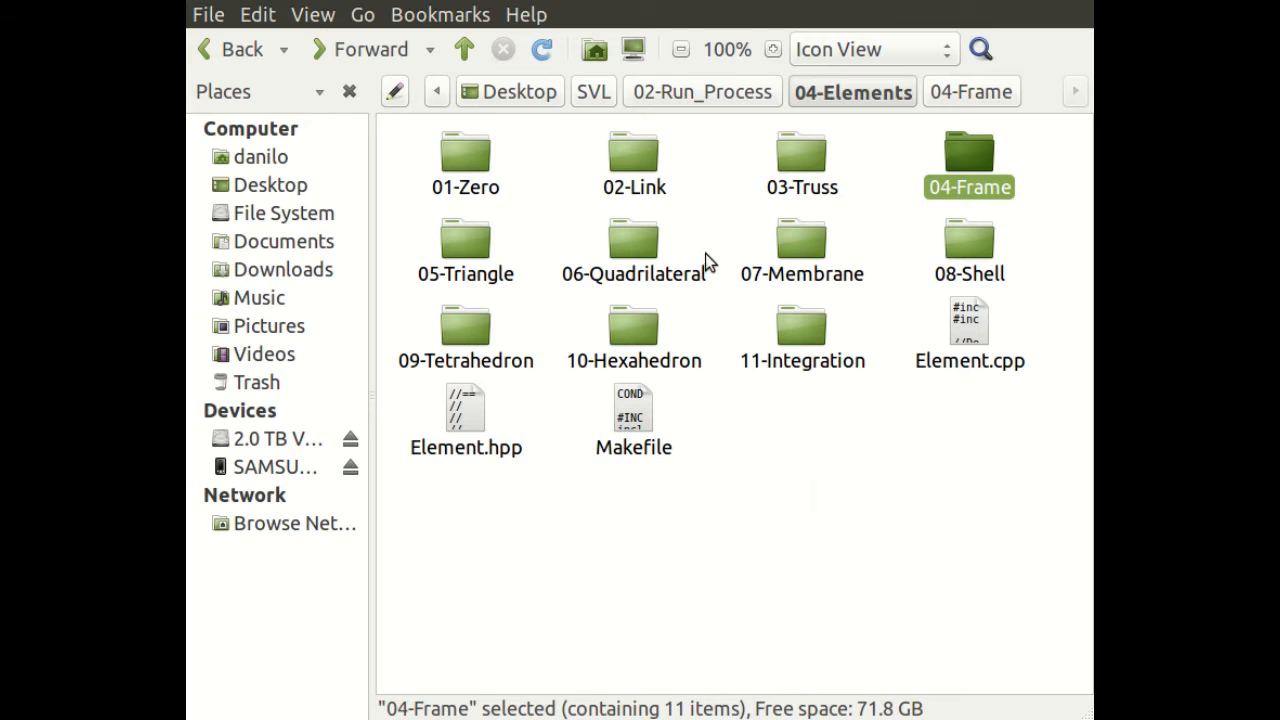
pyautogui.hotkey('alt', 'Left')
pyautogui.hotkey('alt', 'Left')
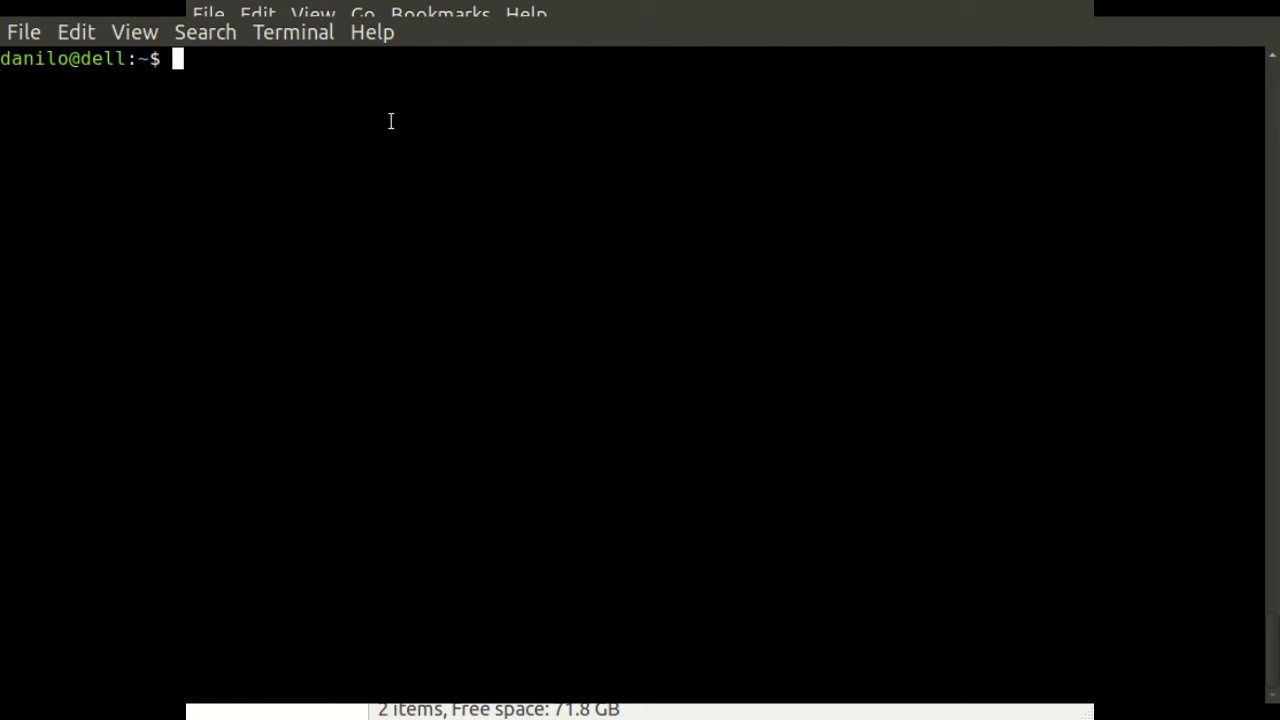
pyautogui.write('expor')
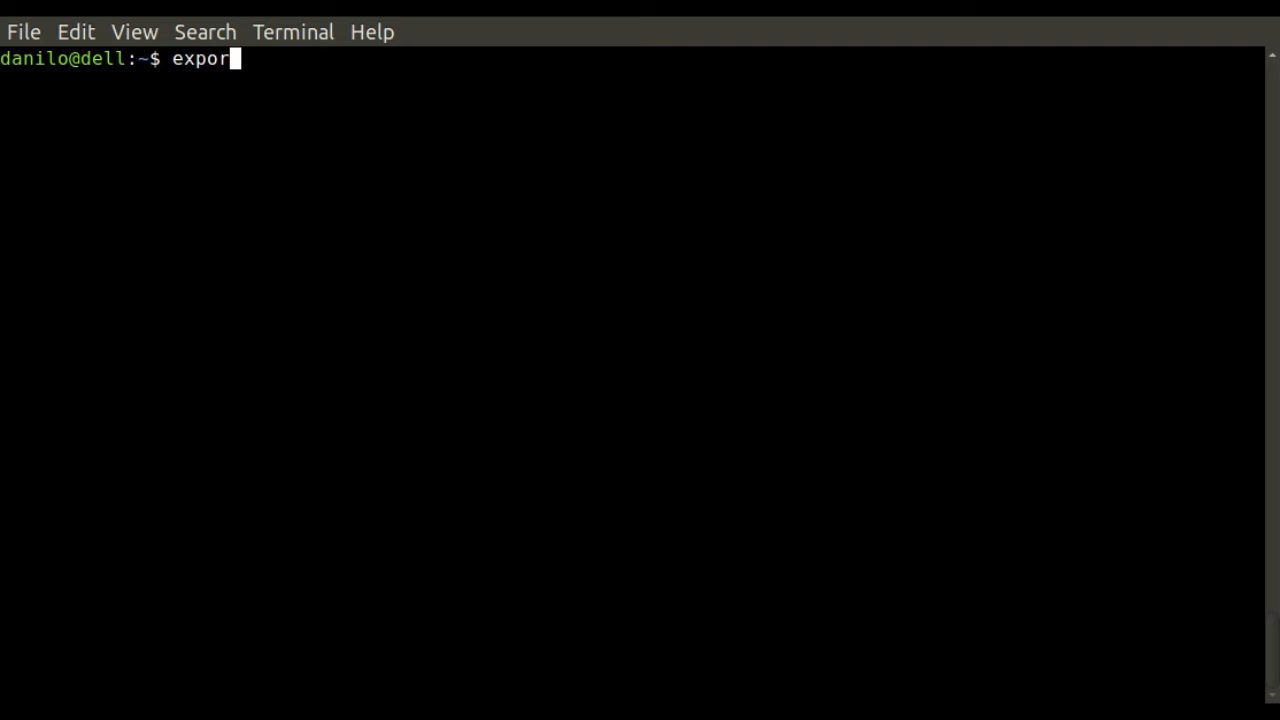
pyautogui.write('t P')
pyautogui.write('YTHON')
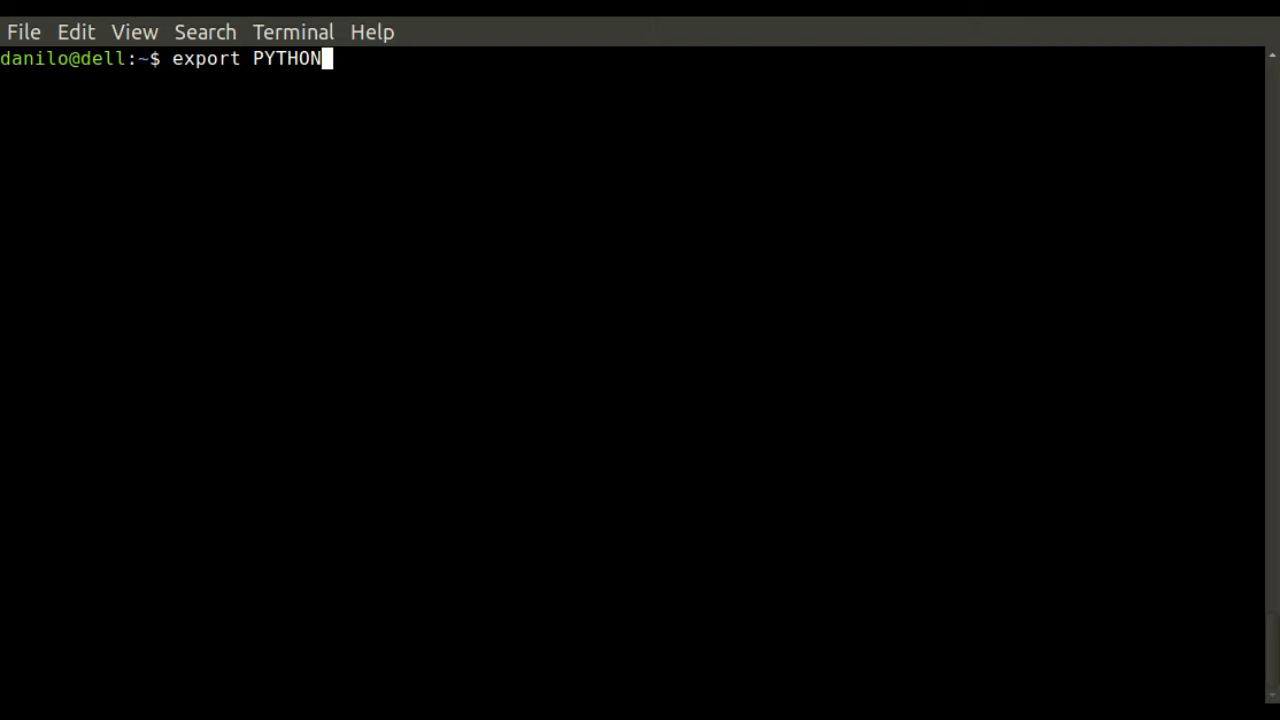
pyautogui.write('PATH=')
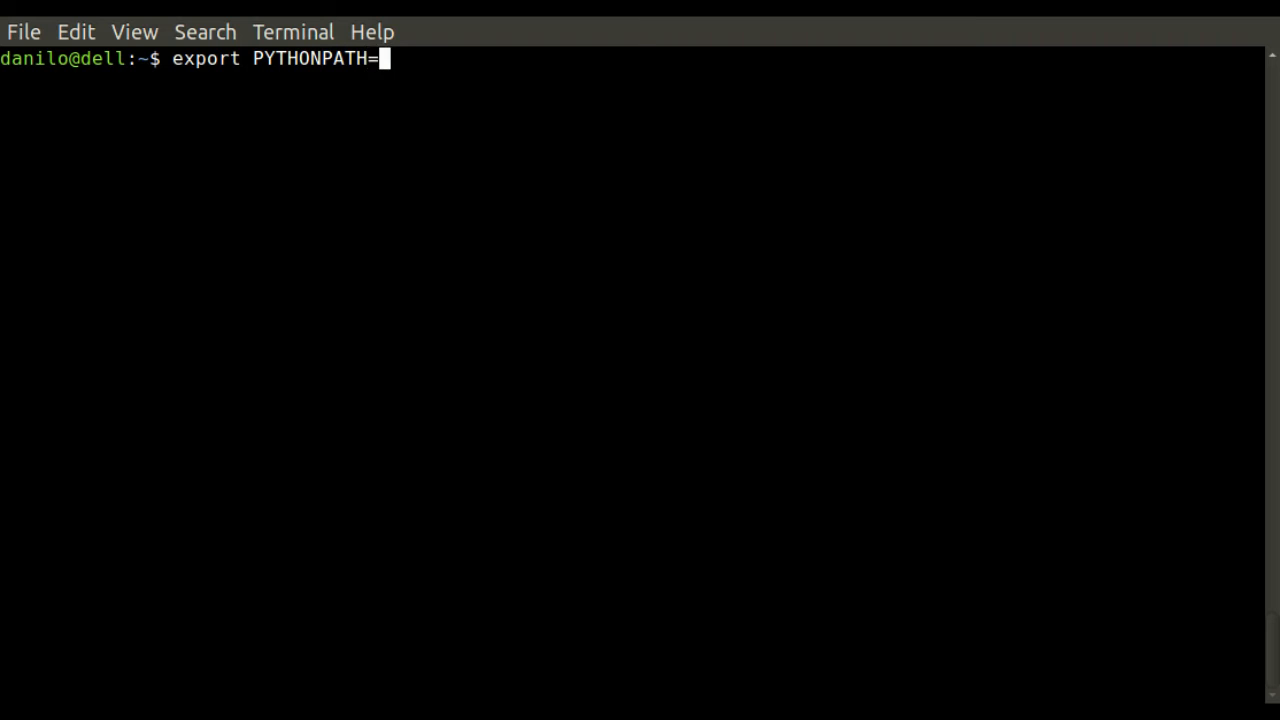
pyautogui.write('""')
# Step: Export PYTHONPATH to the quoted SVL 01-Pre_Process folder path
pyautogui.press('Left')
pyautogui.write('/home/danilo/Desktop/SVL/01-Pre_Process')
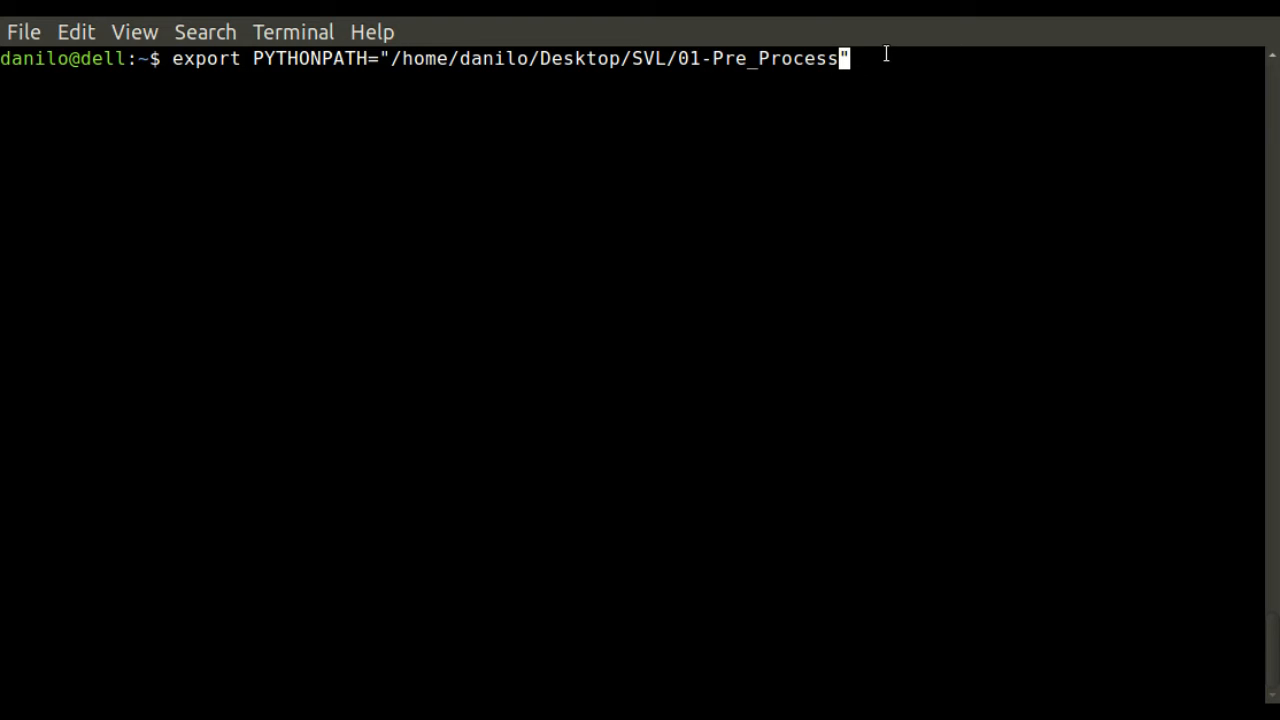
pyautogui.press('Right')
pyautogui.press('Return')
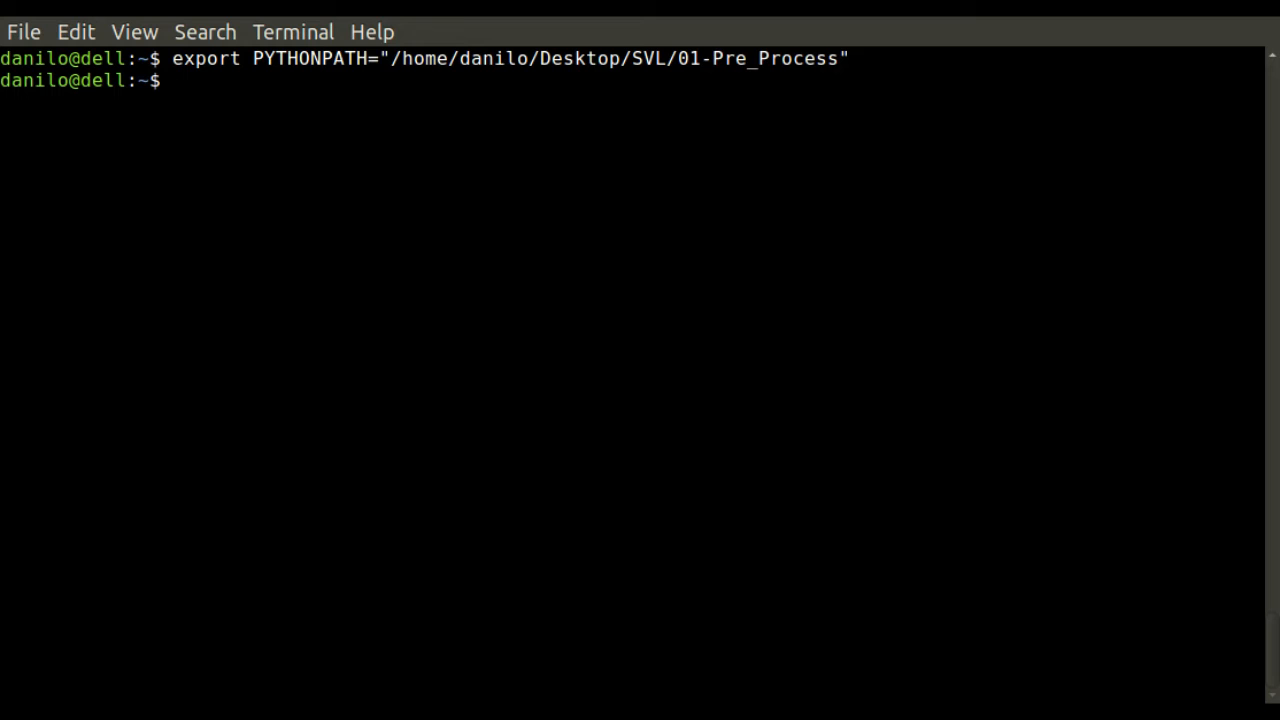
pyautogui.write('pyth')
pyautogui.write('on3')
# Step: Start python3 and enter 'from Core import SeismoVLAB as SVL' at the prompt
pyautogui.press('Return')
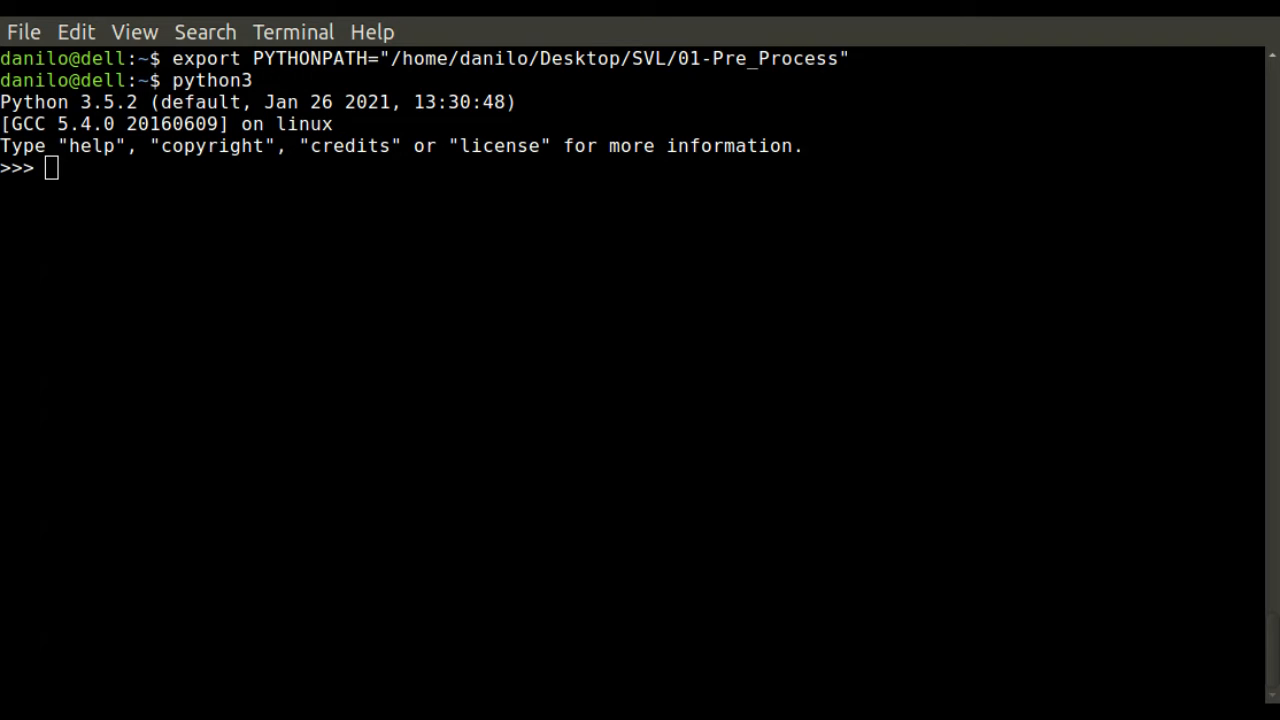
pyautogui.write('from Core import SeismoVLAB as SVL')
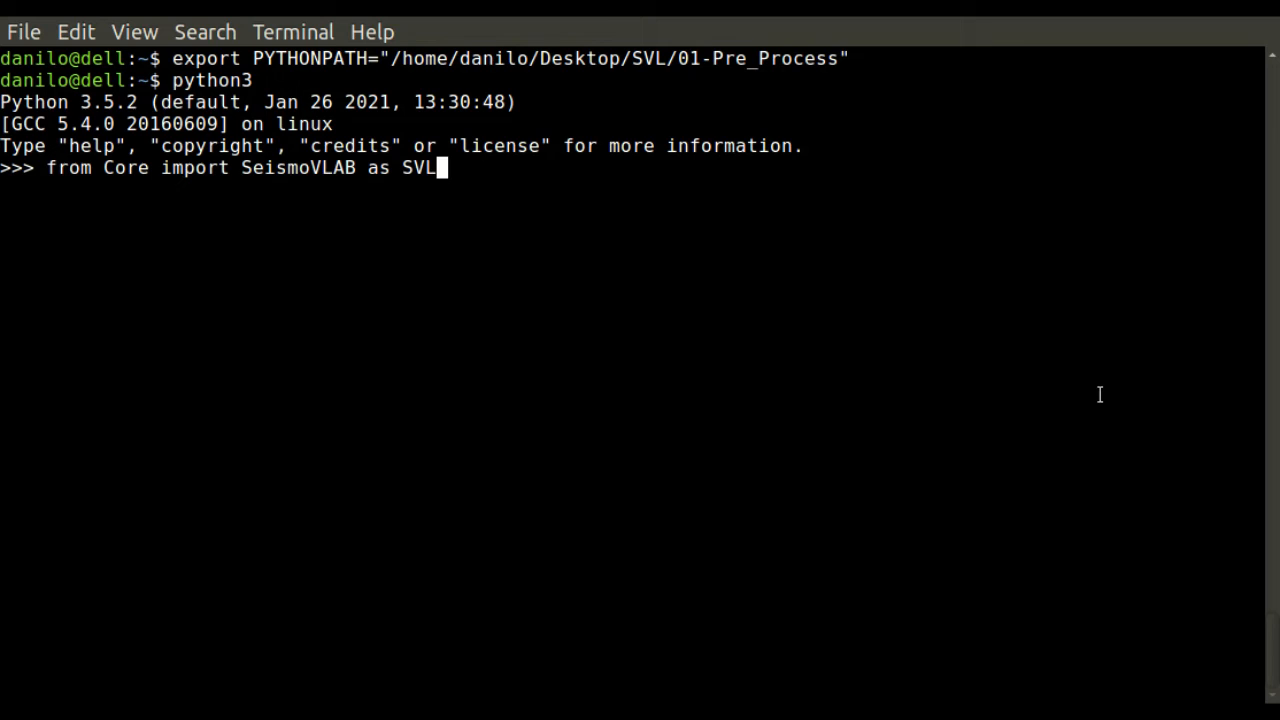
pyautogui.doubleClick(280, 168)
# Step: Import SeismoVLAB as SVL and add node 1 with 3 dof at coords [0,0,0]
pyautogui.doubleClick(417, 168)
pyautogui.click(457, 172)
pyautogui.press('Return')
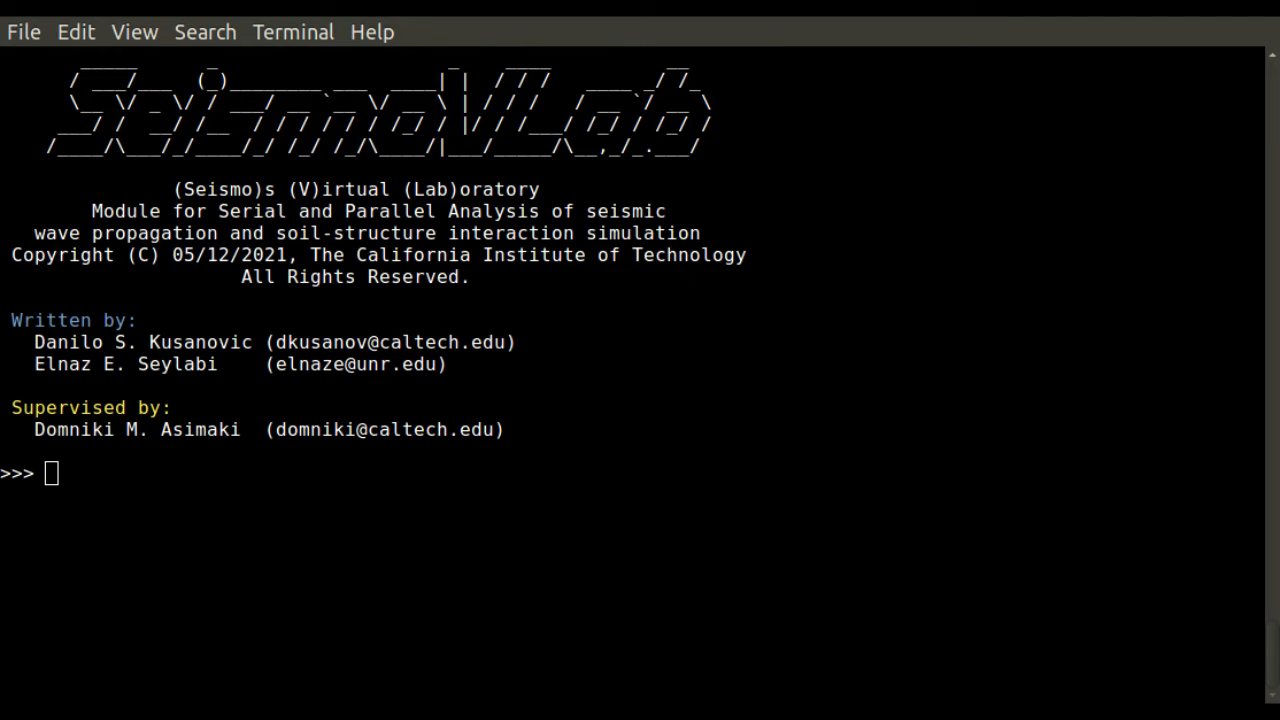
pyautogui.write('SVL.addNode(tag=1, ndof=3, coords=[0,0,0])')
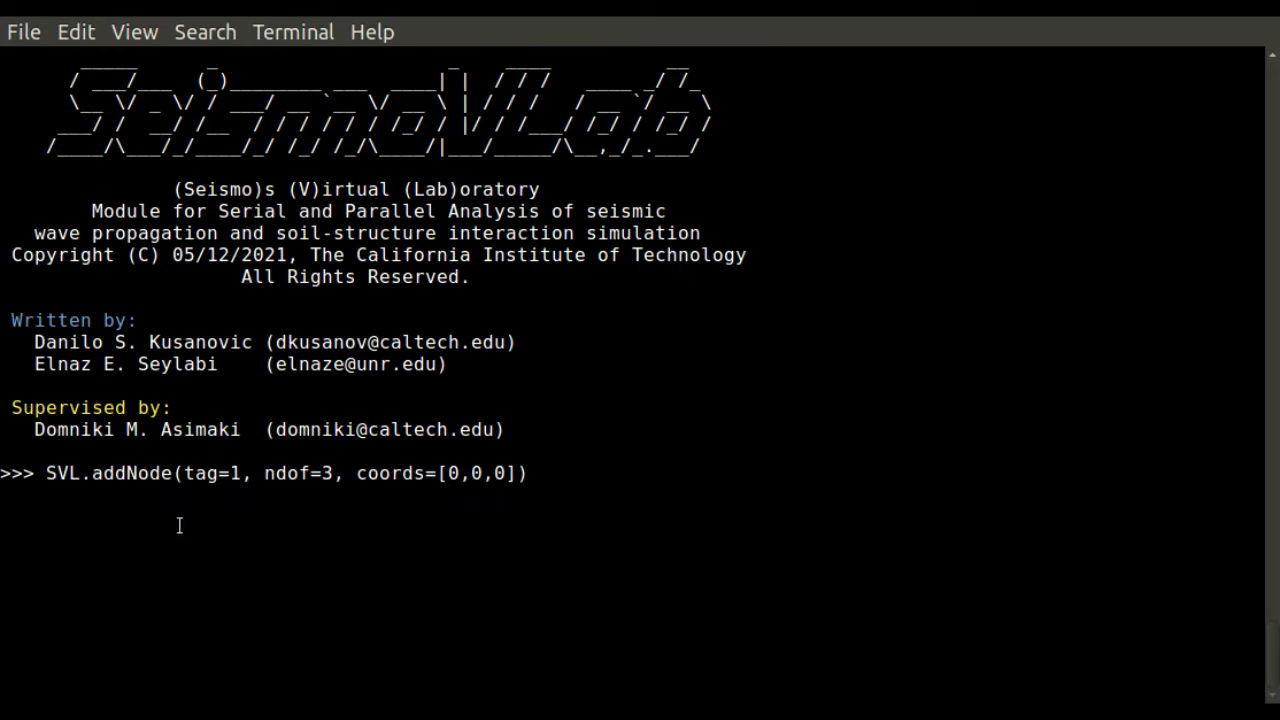
pyautogui.doubleClick(137, 473)
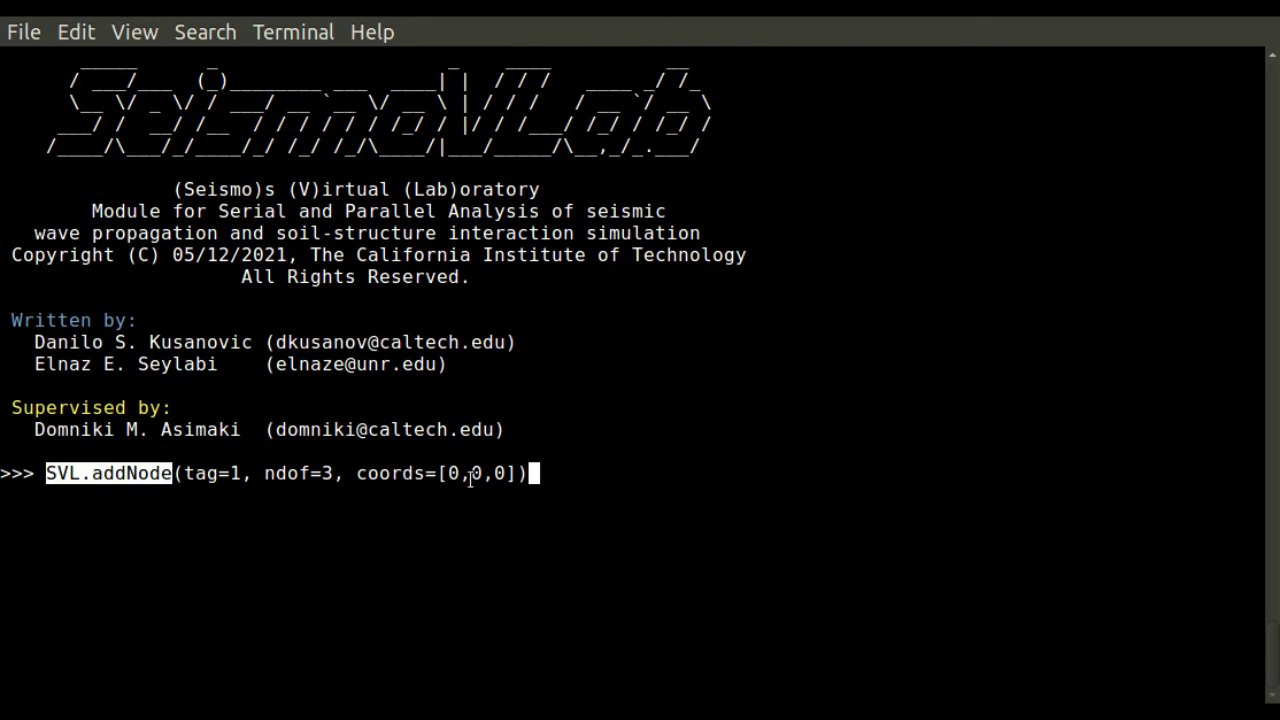
pyautogui.click(570, 474)
pyautogui.press('Return')
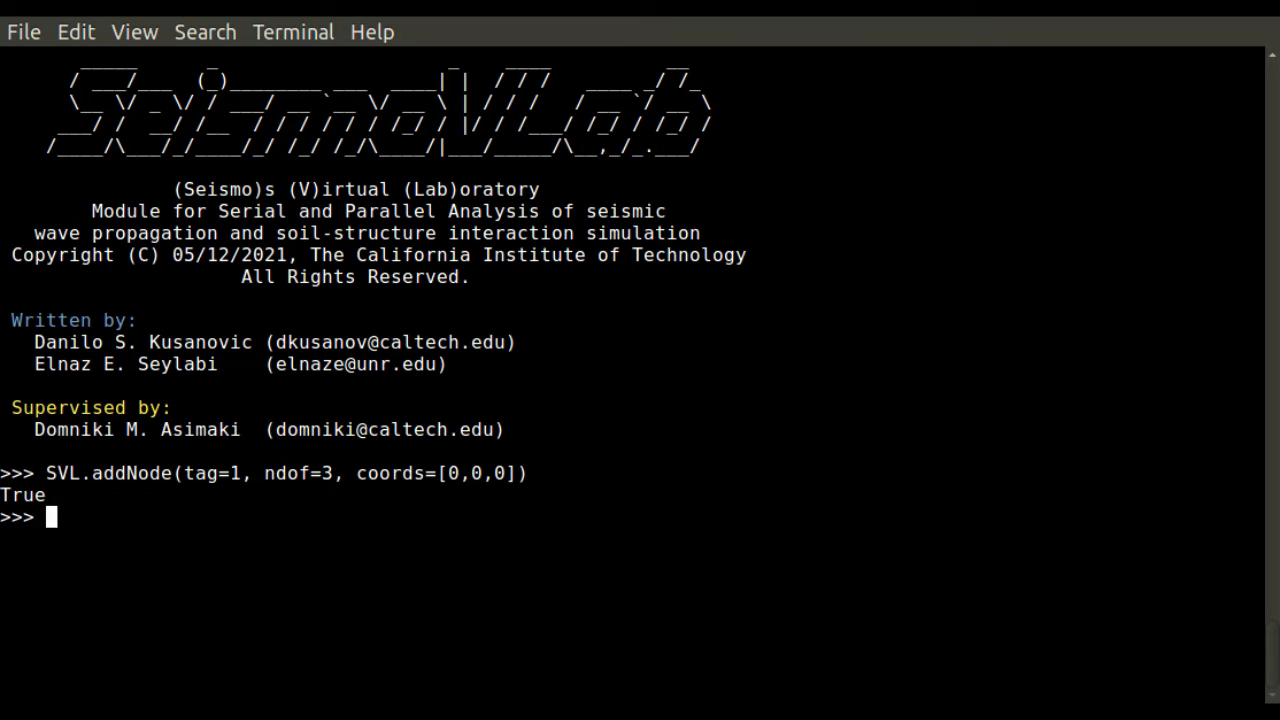
# Step: Add material 1 Elastic1DLinear with E 1.00, nu 0.25 and rho 0.0
pyautogui.hotkey('alt', 'Tab')
pyautogui.write("SVL.addMaterial(tag=1, name='Elastic1DLinear', attributes={'E': 1.00, 'nu': 0.25, 'rho': 0.0})")
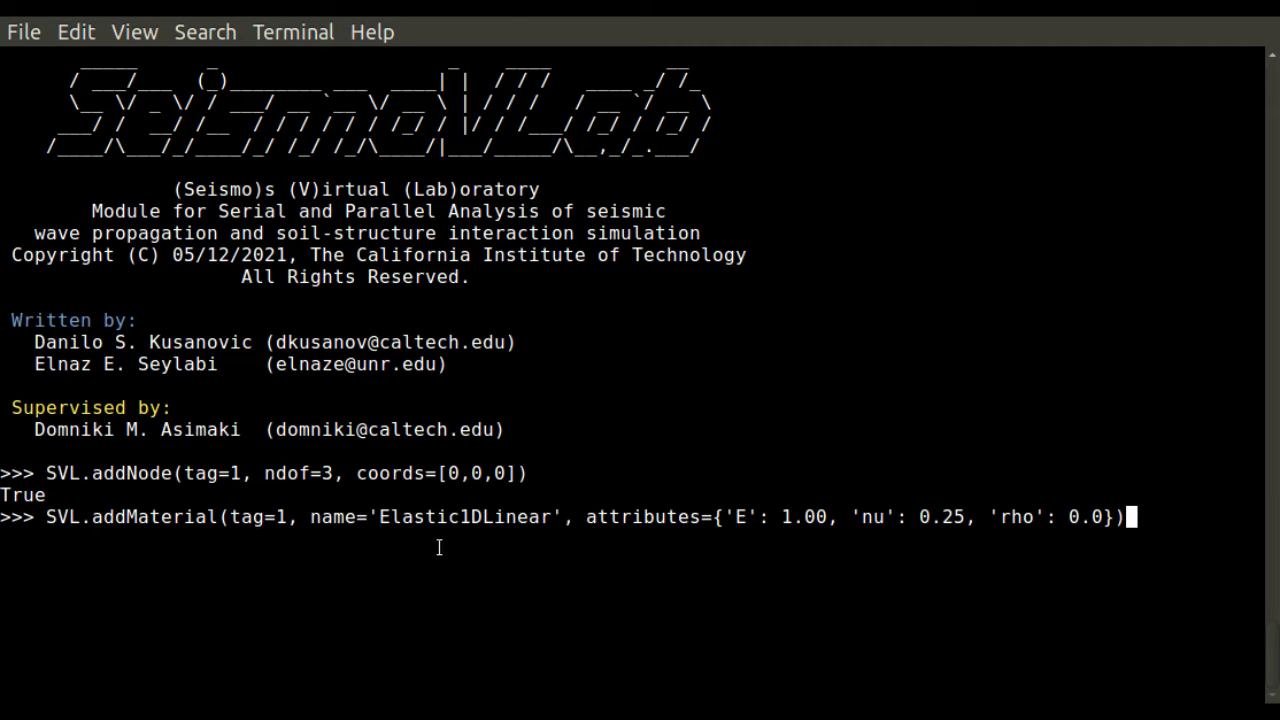
pyautogui.doubleClick(140, 517)
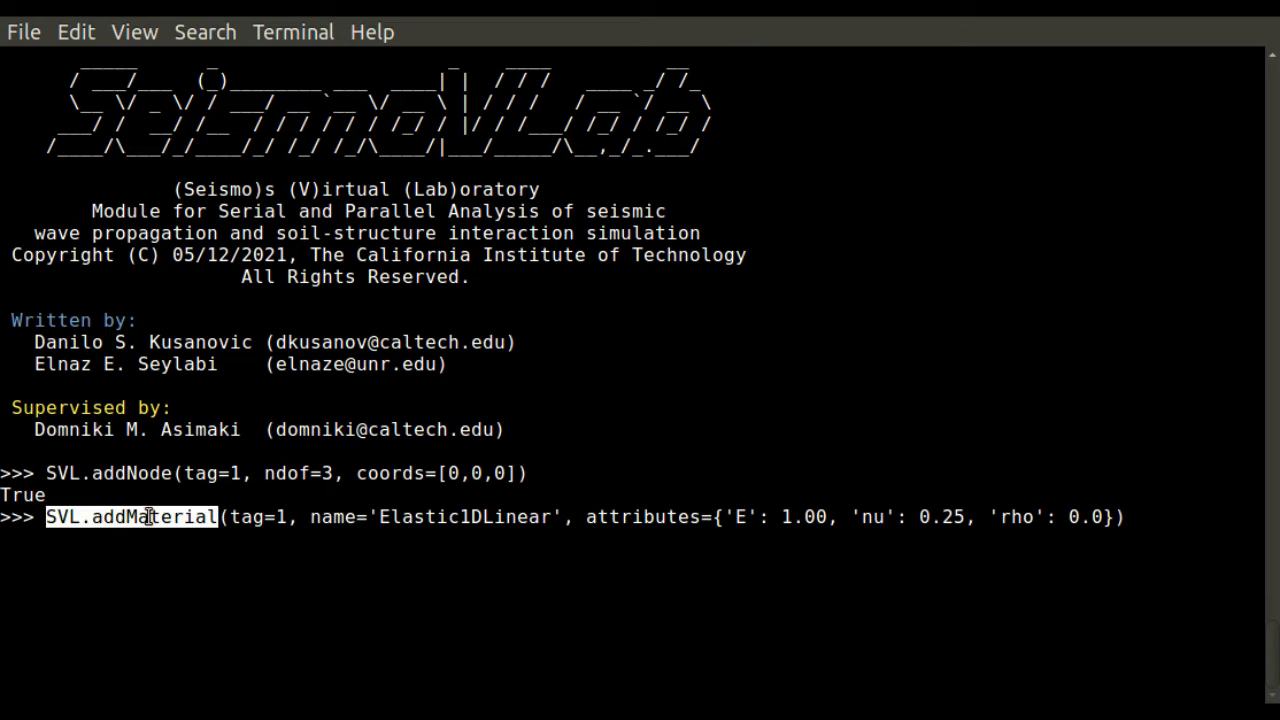
pyautogui.click(1155, 511)
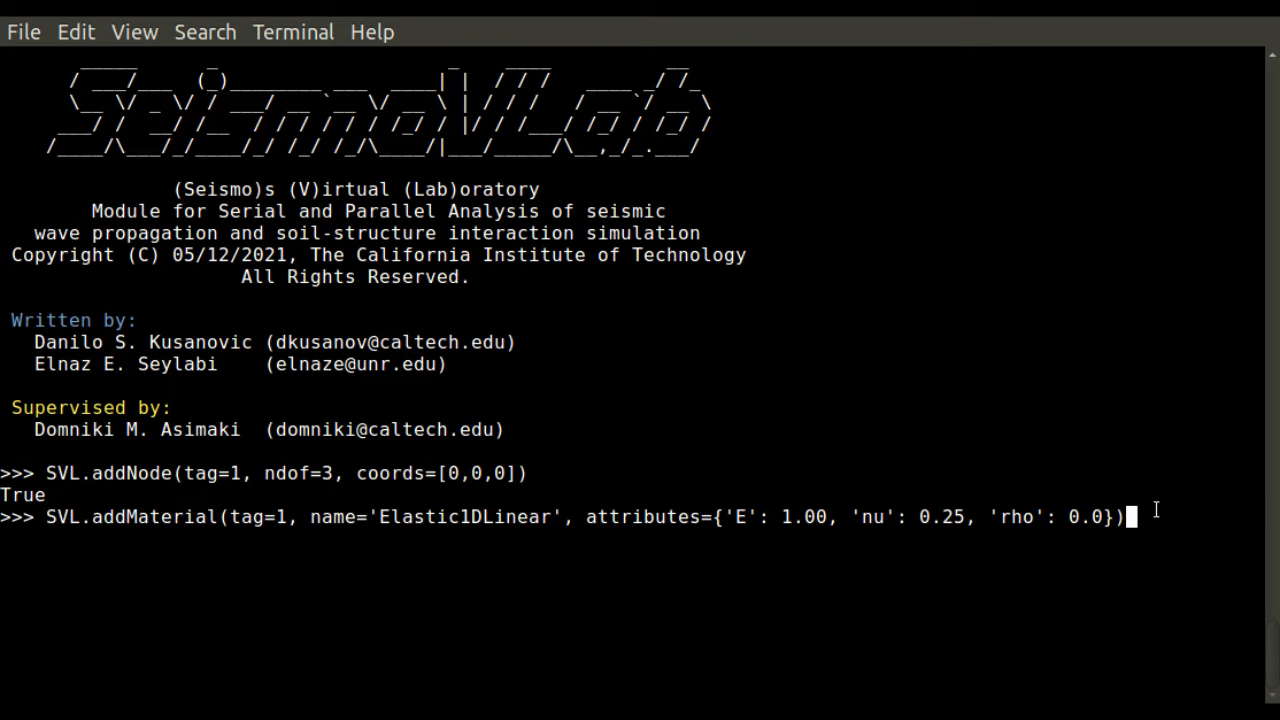
pyautogui.press('Return')
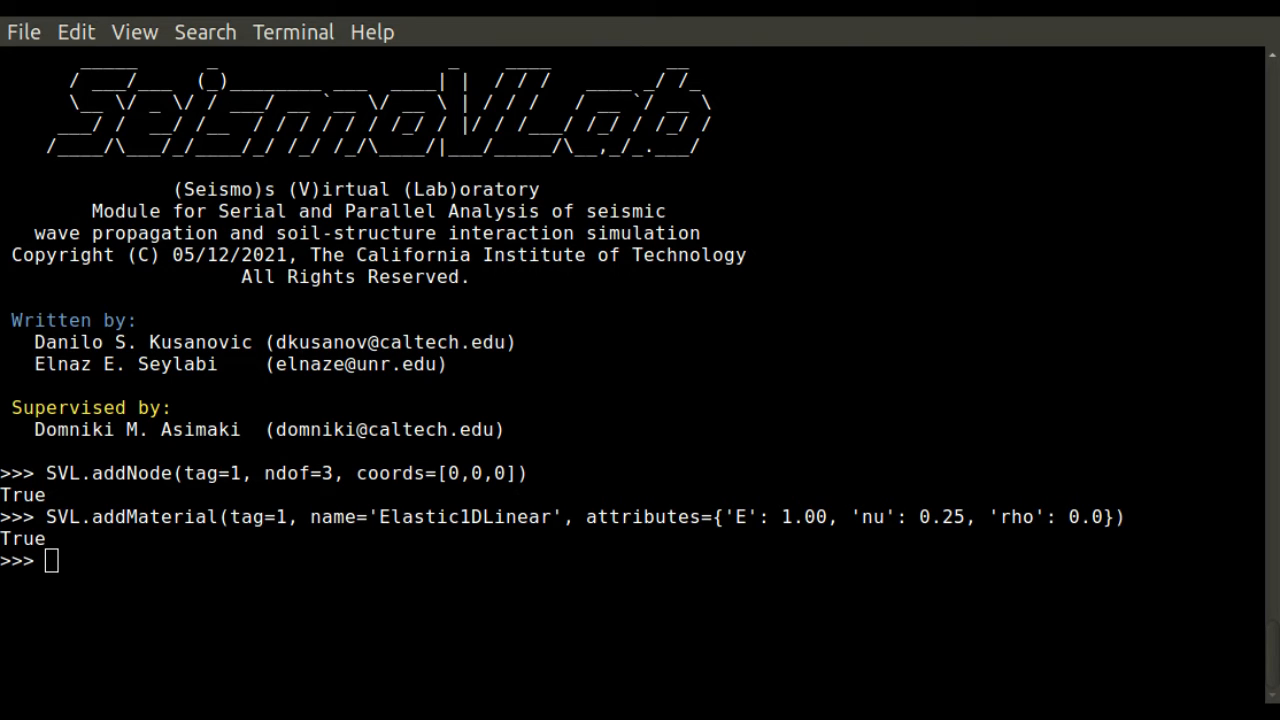
# Step: Print SVL.Entities['Nodes'] and ['Materials'], then clear the console with SVL.clc()
pyautogui.click(1032, 625)
pyautogui.write("print(SVL.Entities['Nodes'])")
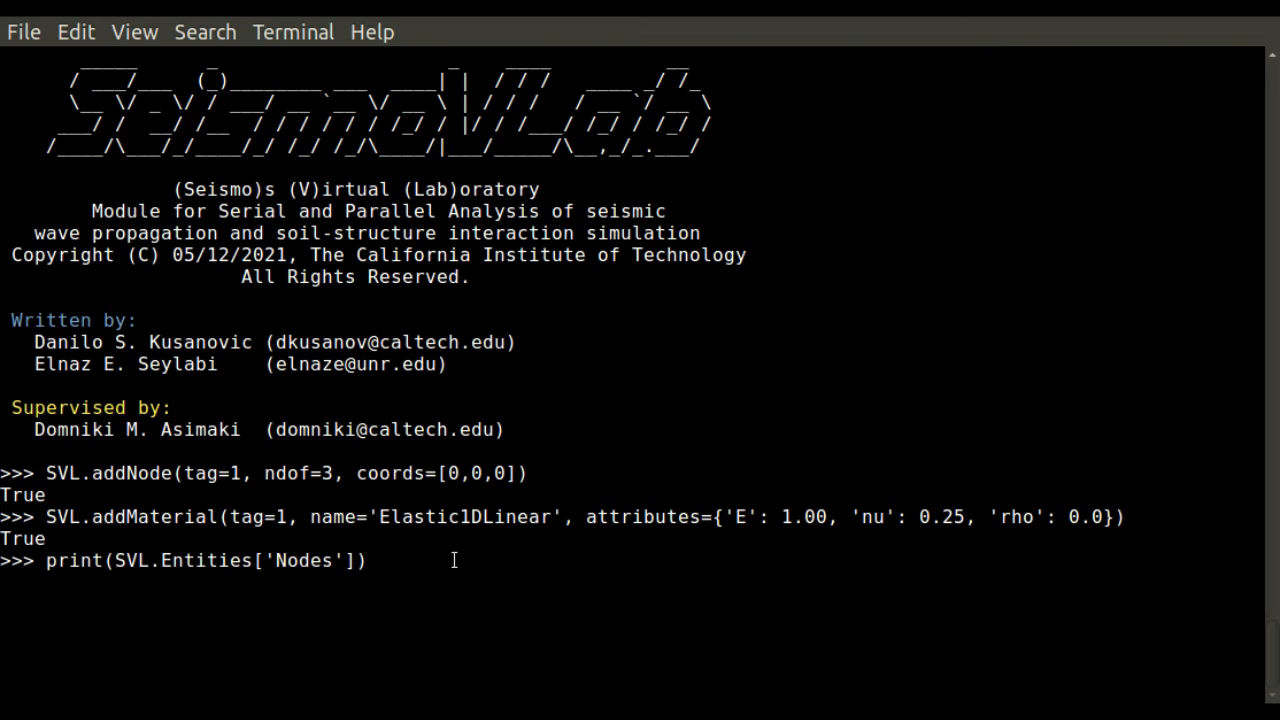
pyautogui.press('Return')
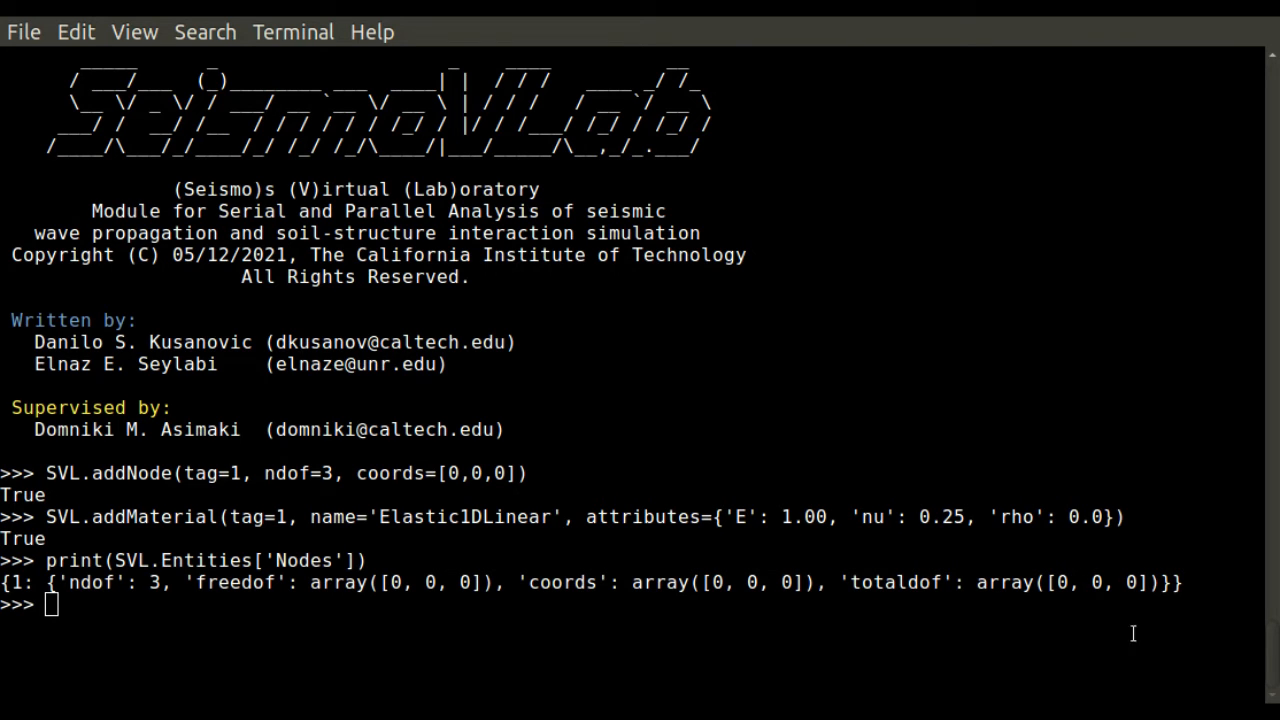
pyautogui.write("print(SVL.Entities['Materials'])")
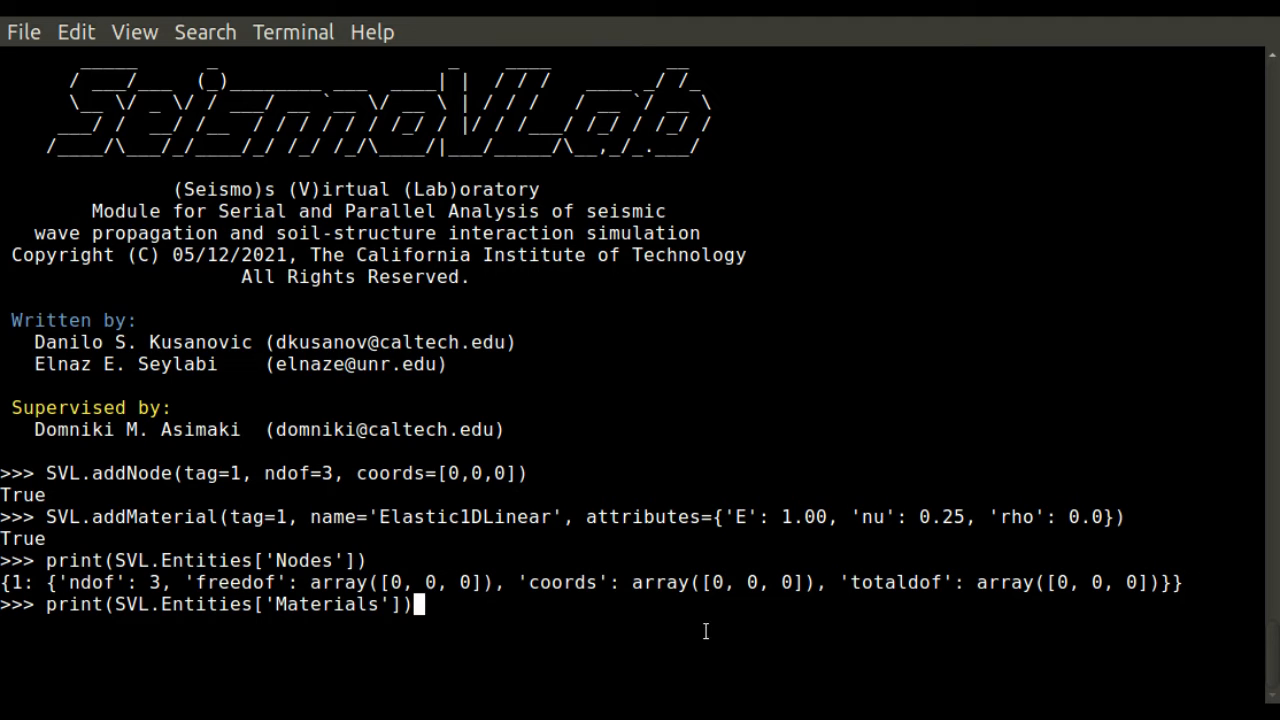
pyautogui.press('Return')
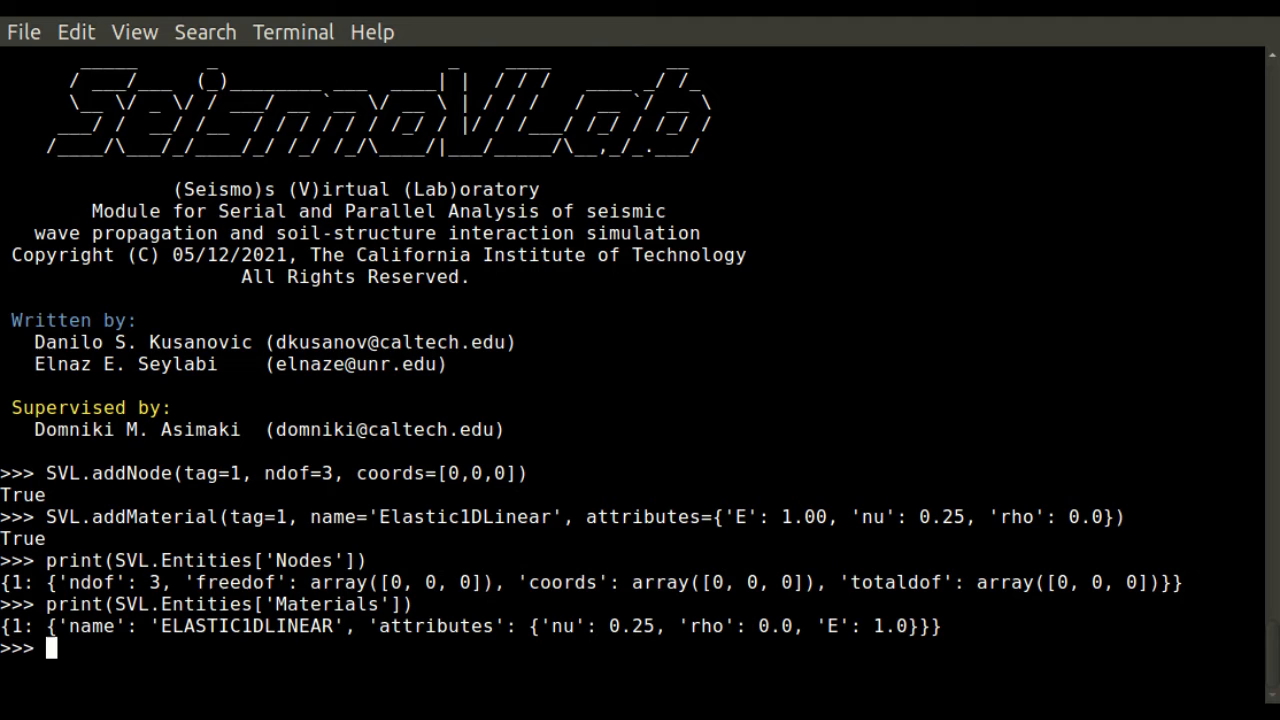
pyautogui.write('SV')
pyautogui.write('L.clc()')
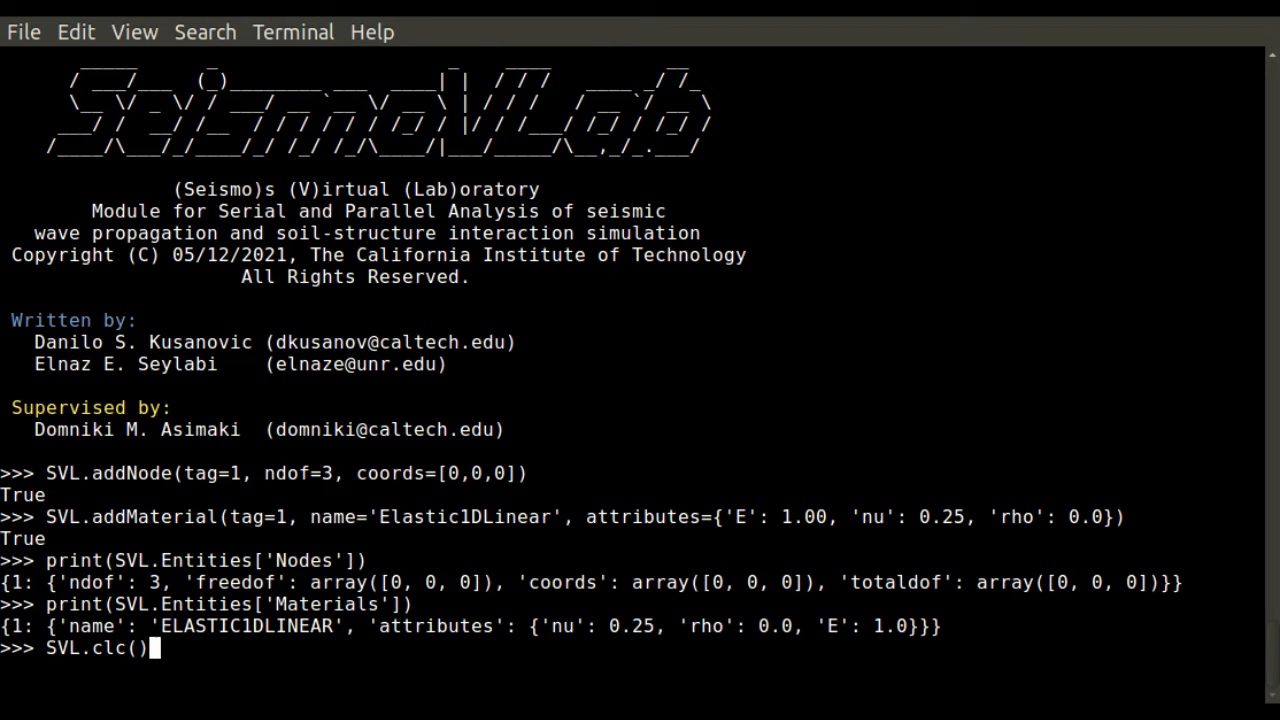
pyautogui.press('Return')
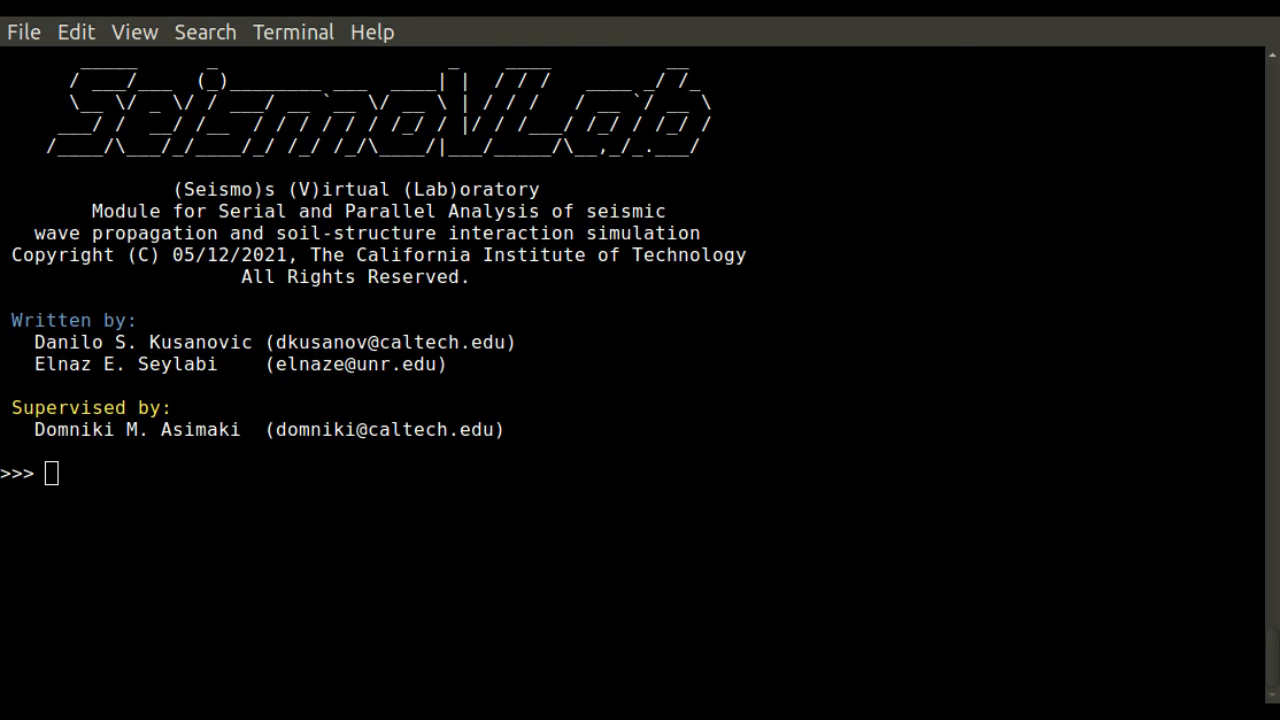
pyautogui.write('SVL.saveAs()')
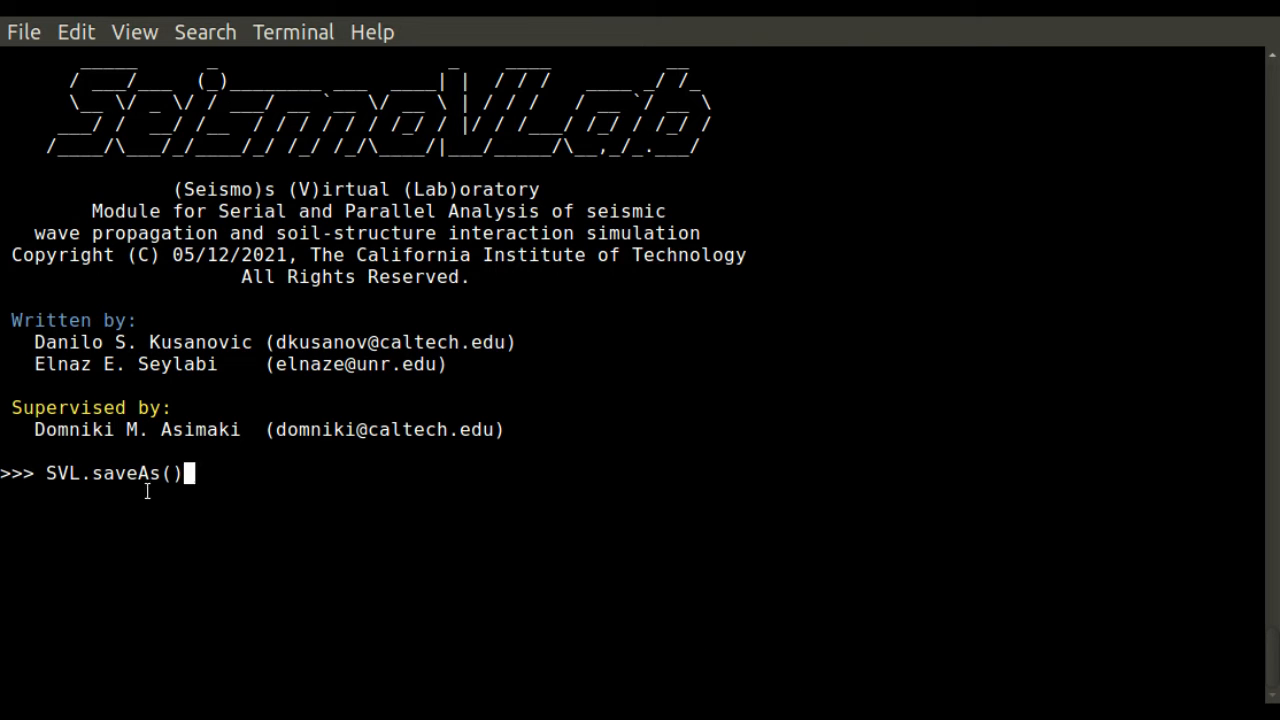
# Step: Write the model out as SVLfile.py with SVL.saveAs() and exit Python with Ctrl+D
pyautogui.press('Return')
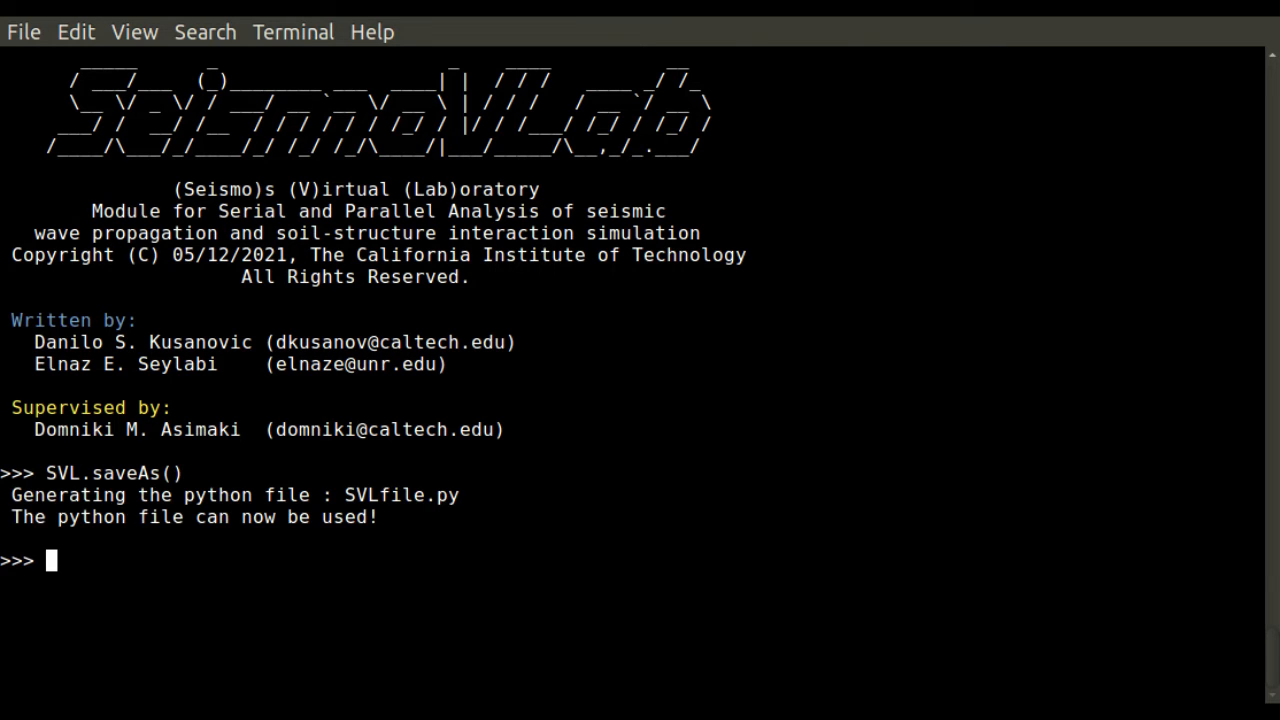
pyautogui.moveTo(345, 494); pyautogui.dragTo(463, 497)
pyautogui.click(382, 581)
pyautogui.hotkey('ctrl', 'd')
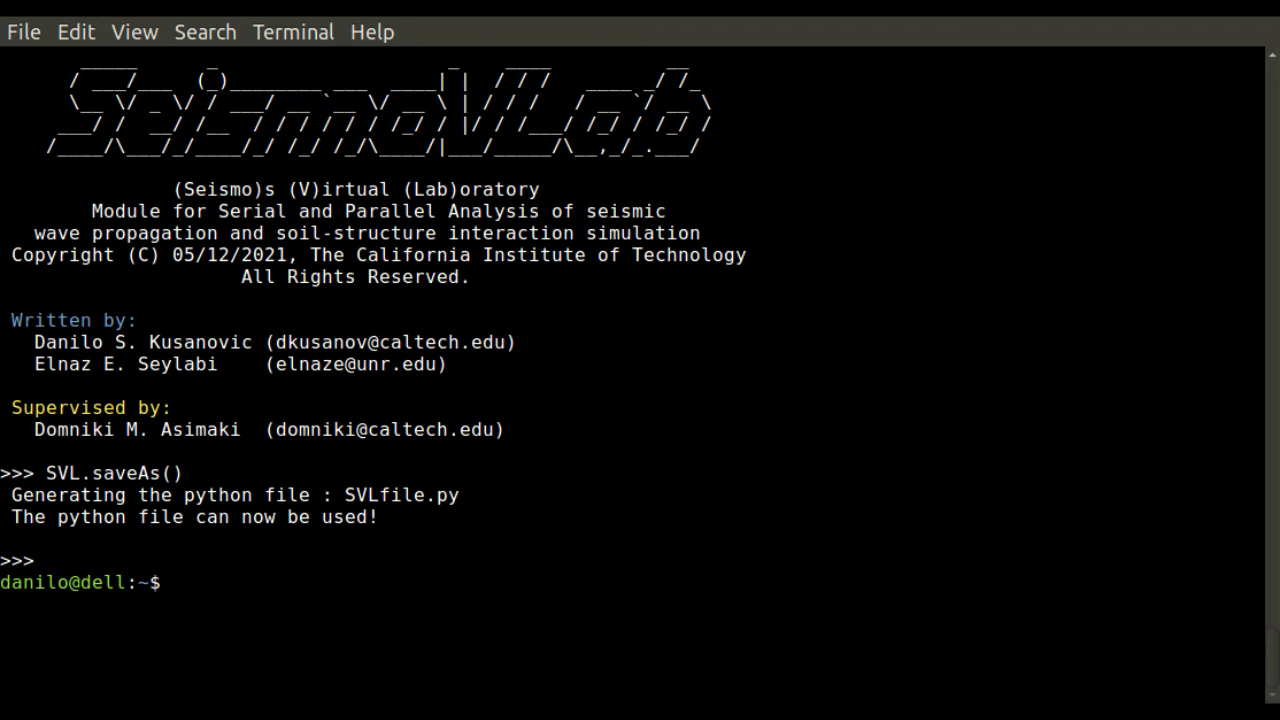
pyautogui.write('vim ')
pyautogui.write('SV')
pyautogui.write('L')
pyautogui.press('Tab')
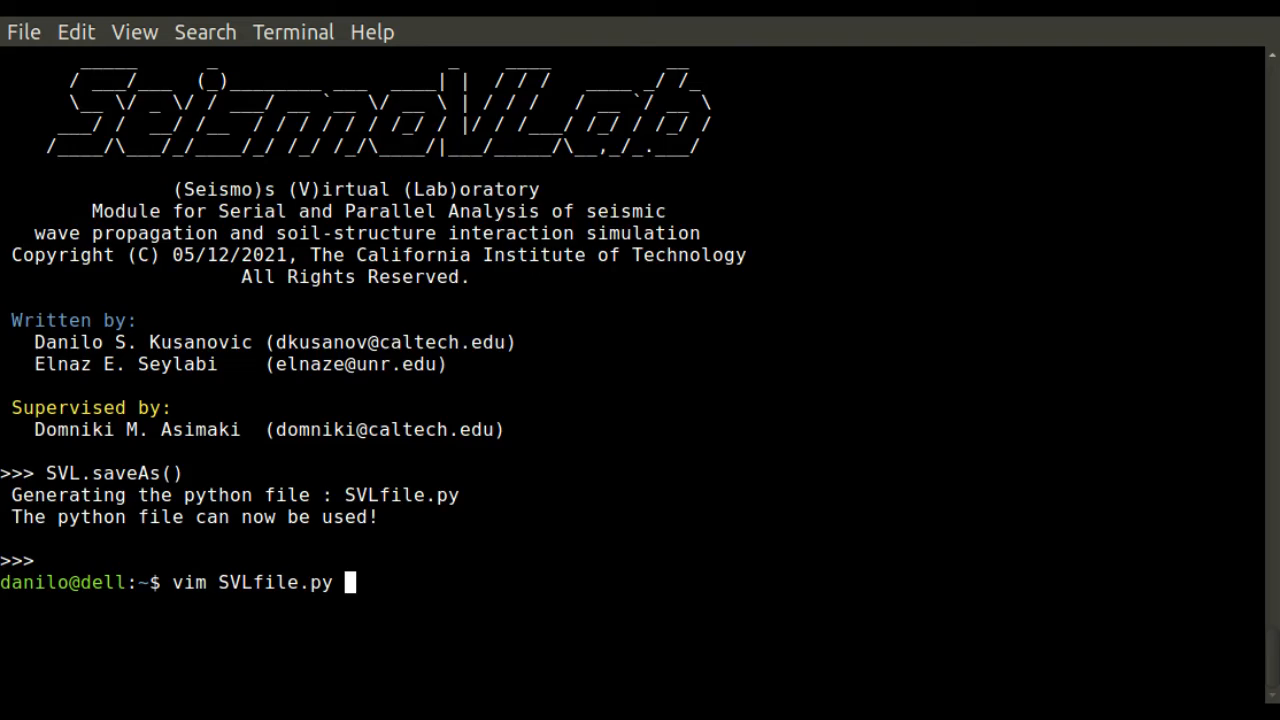
pyautogui.press('Return')
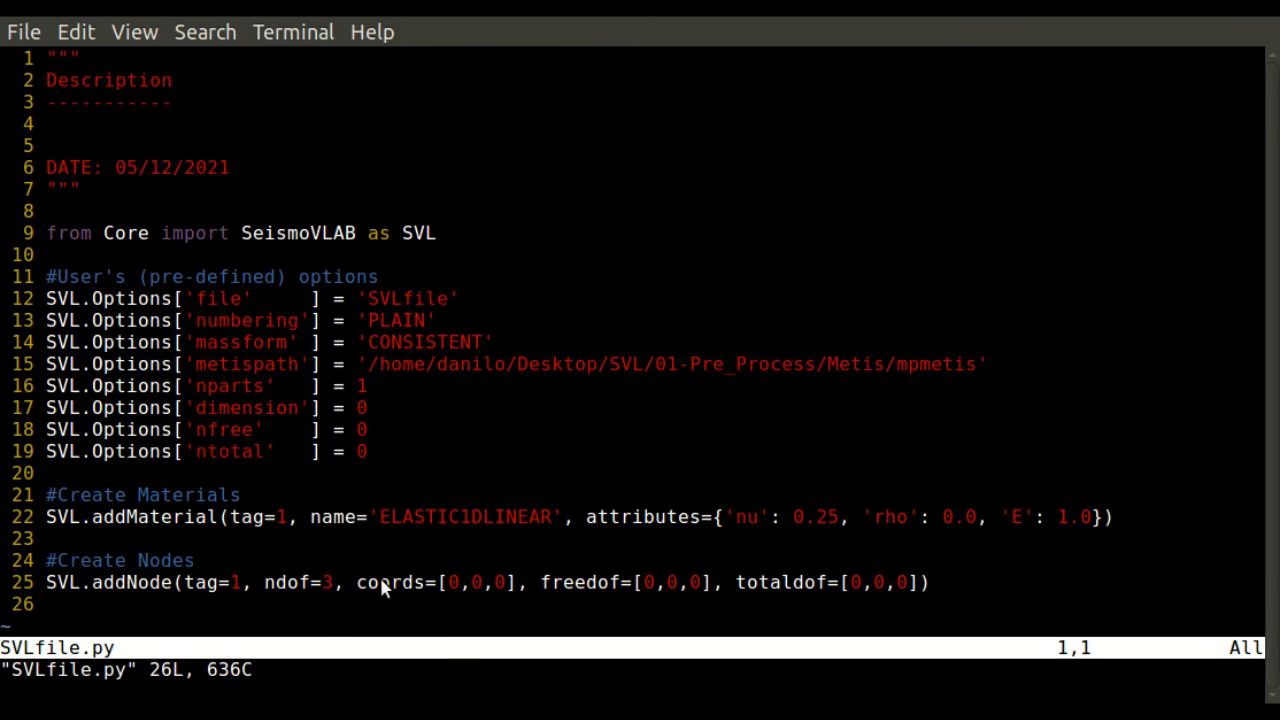
pyautogui.press('Down')
pyautogui.press('Down')
pyautogui.press('Down')
pyautogui.press('Down')
pyautogui.press('Down')
pyautogui.press('Down')
pyautogui.press('Down')
pyautogui.press('Down')
pyautogui.press('Down')
pyautogui.press('Down')
pyautogui.press('Down')
pyautogui.press('Down')
pyautogui.press('Down')
pyautogui.press('Down')
pyautogui.press('Down')
pyautogui.press('Down')
pyautogui.press('Down')
pyautogui.moveTo(361, 451)
pyautogui.mouseDown()
pyautogui.moveTo(38, 322)
pyautogui.moveTo(38, 302)
pyautogui.mouseUp()
pyautogui.click(433, 460)
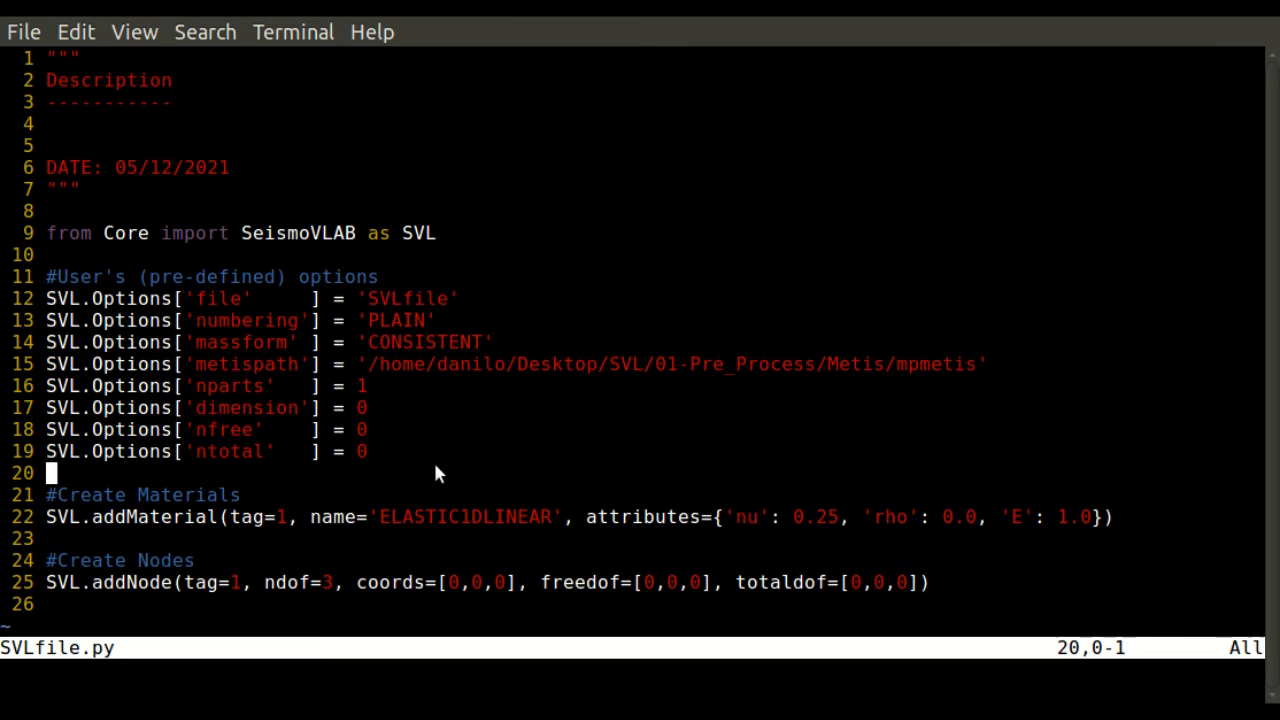
pyautogui.click(429, 516)
pyautogui.click(431, 582)
pyautogui.click(431, 604)
pyautogui.doubleClick(195, 517)
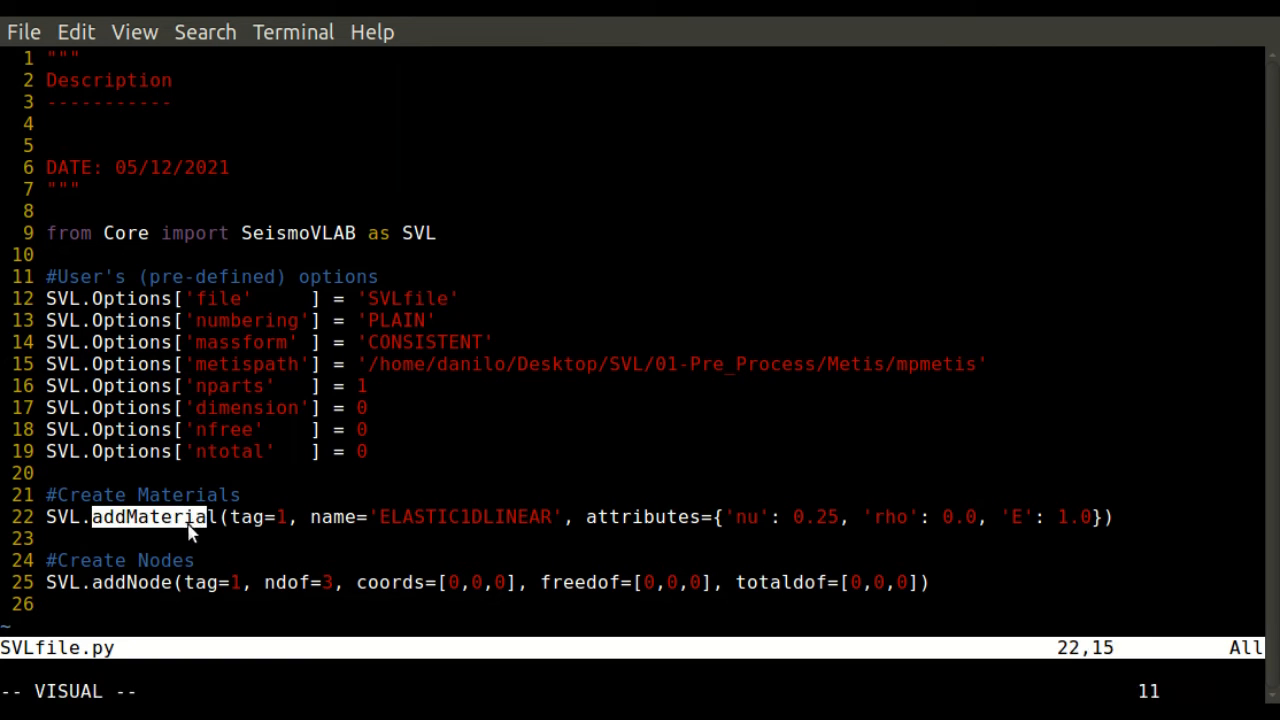
pyautogui.doubleClick(134, 582)
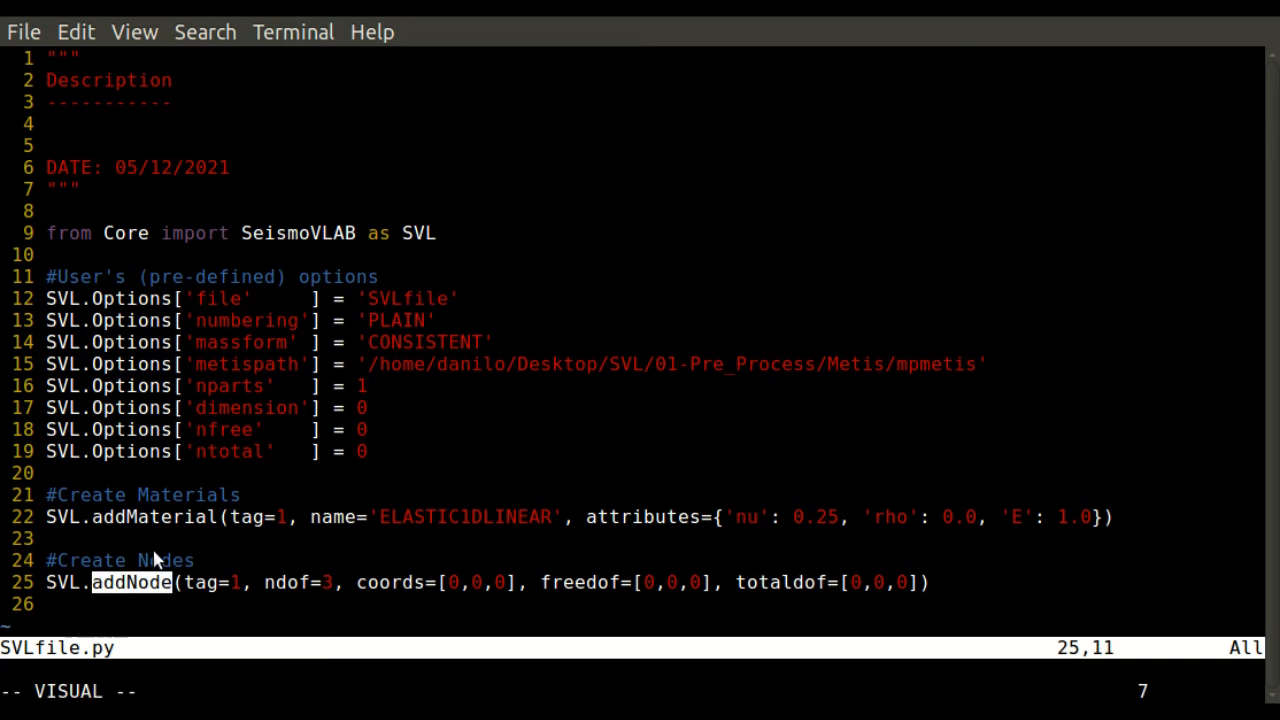
pyautogui.click(194, 558)
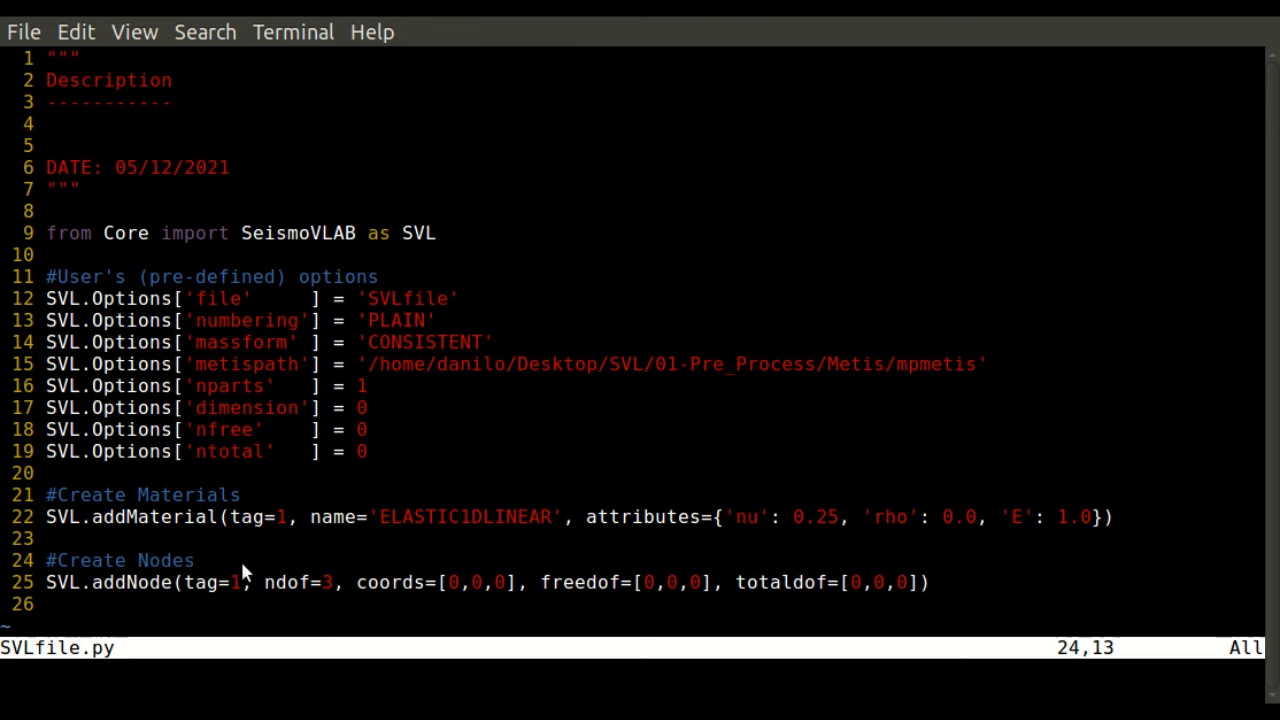
pyautogui.write(':q!')
pyautogui.press('Return')
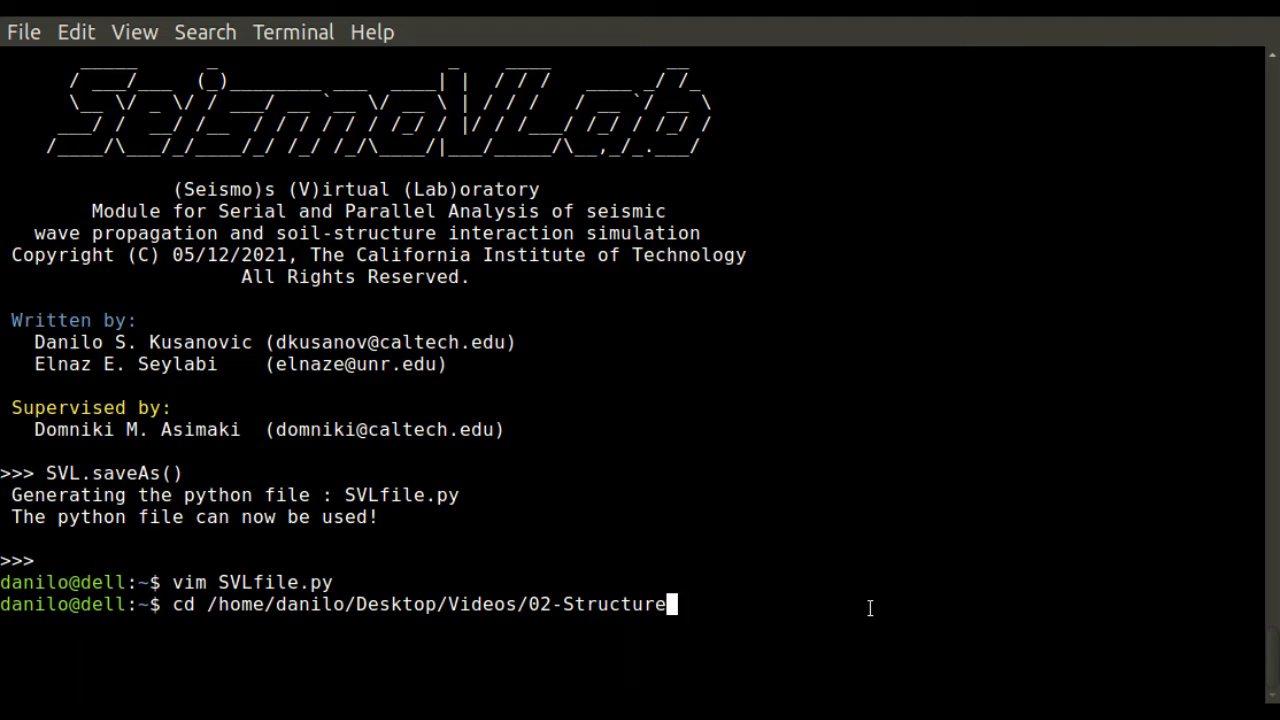
# Step: Change into 02-Structure, list its files and open Cantilever_Truss.py in vim
pyautogui.press('Return')
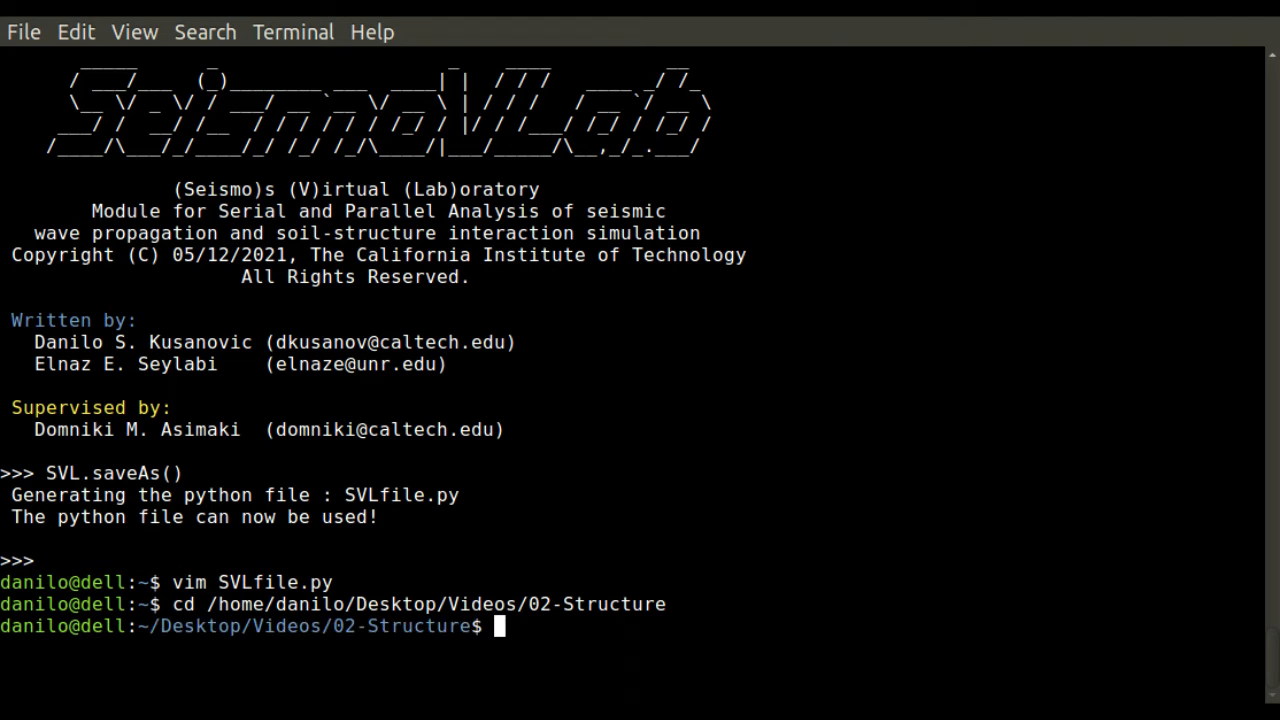
pyautogui.write('ls')
pyautogui.press('Return')
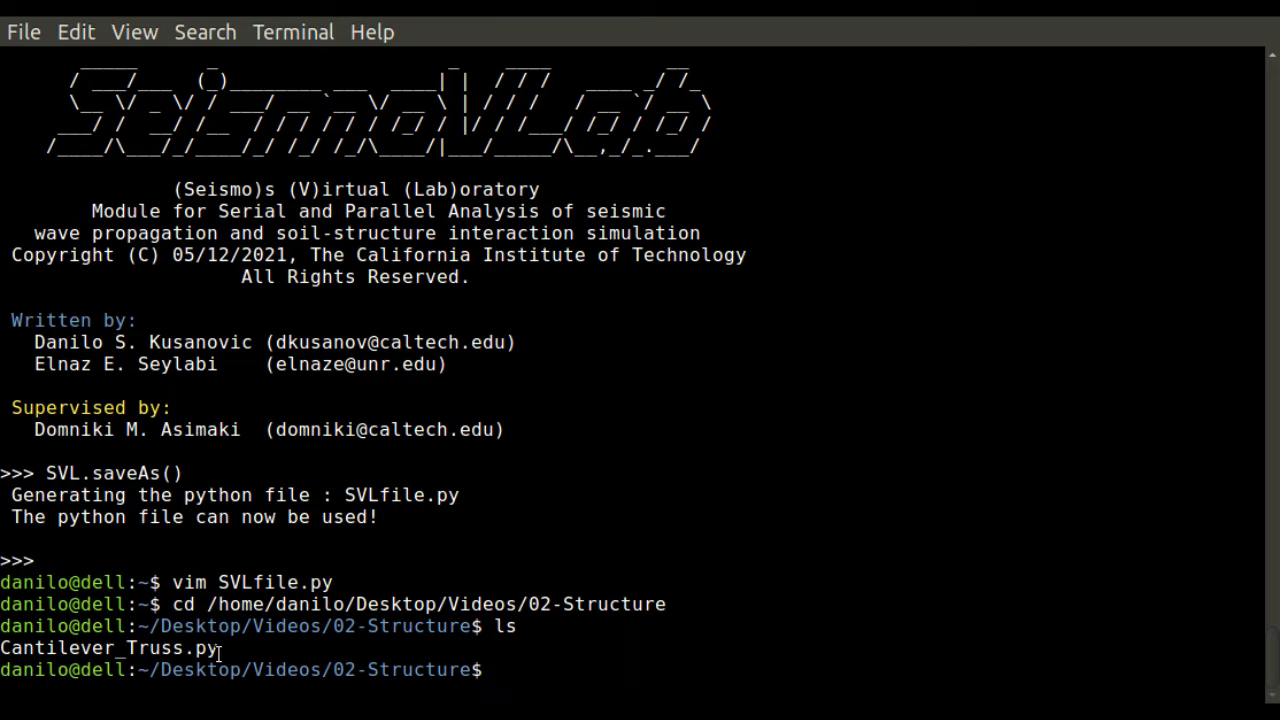
pyautogui.moveTo(218, 650)
pyautogui.mouseDown()
pyautogui.moveTo(4, 649)
pyautogui.moveTo(220, 650)
pyautogui.mouseUp()
pyautogui.write('vim Ca')
pyautogui.press('Tab')
pyautogui.press('Return')
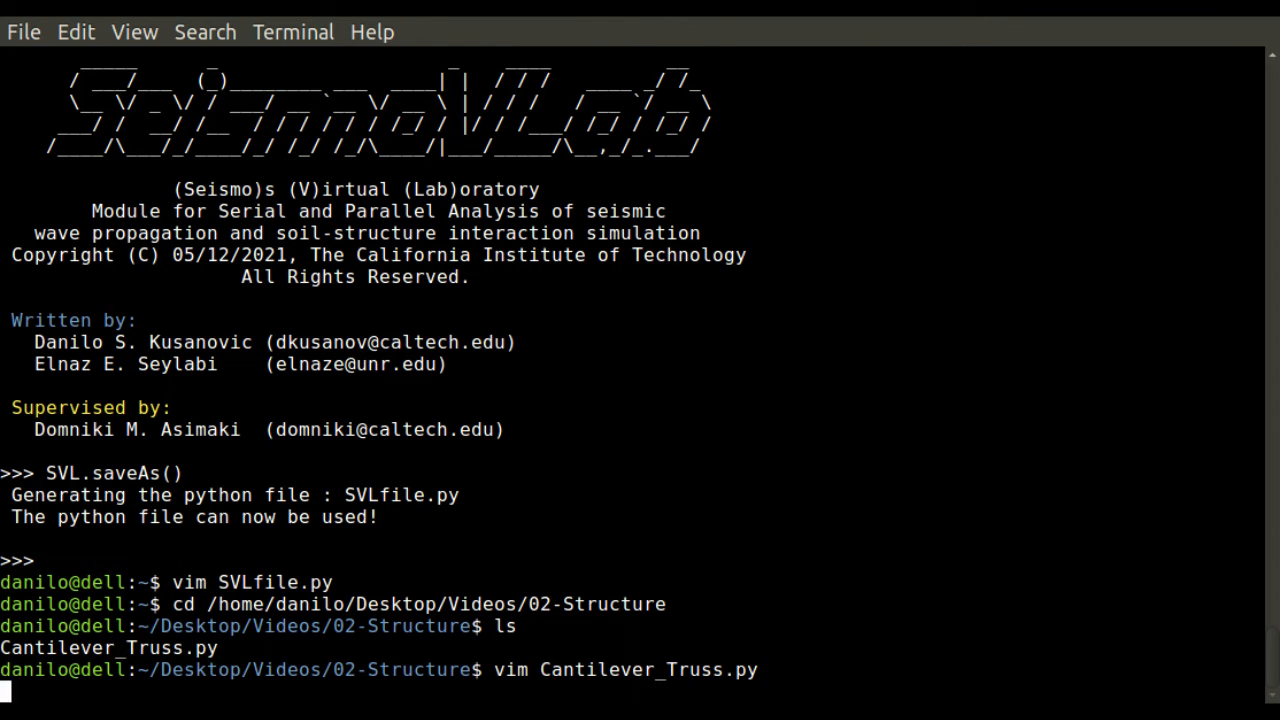
# Step: Step down through the imports and global settings to the finite element model section
pyautogui.press('Down')
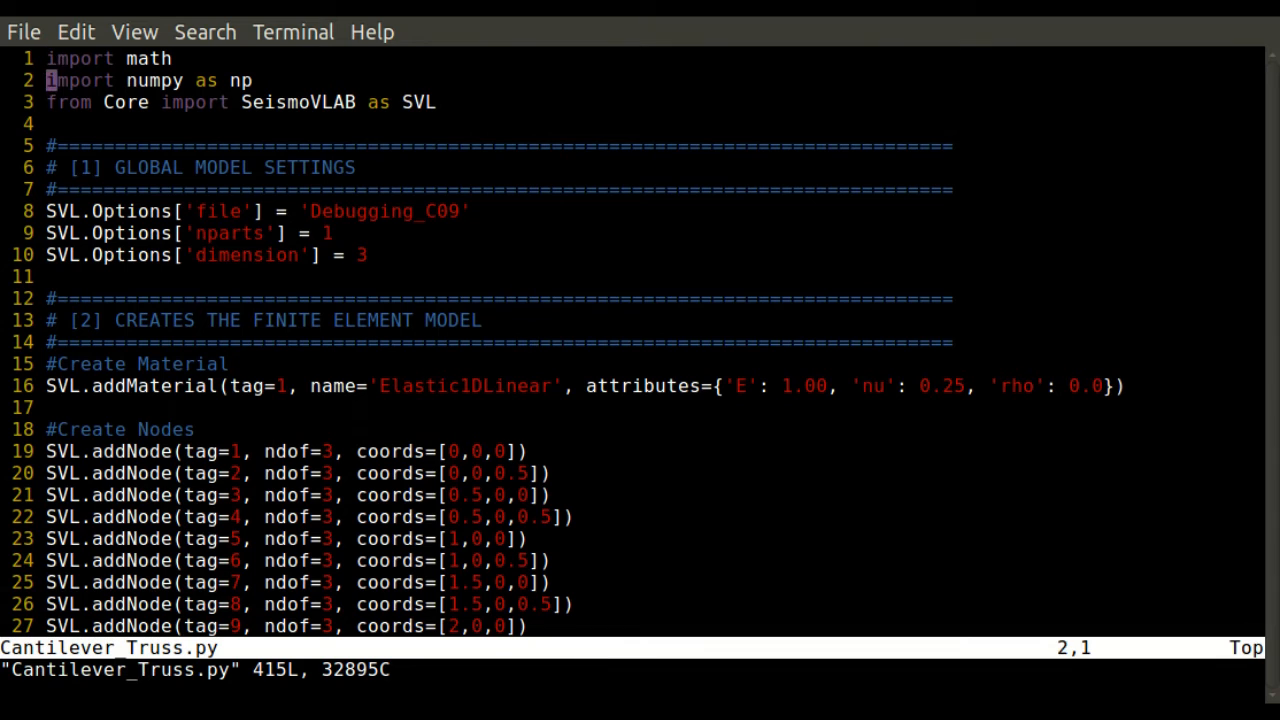
pyautogui.press('Down')
pyautogui.press('Up')
pyautogui.press('Up')
pyautogui.press('Down')
pyautogui.press('Down')
pyautogui.press('Down')
pyautogui.press('Down')
pyautogui.press('Down')
pyautogui.press('Down')
pyautogui.press('Down')
pyautogui.press('Down')
pyautogui.press('Down')
pyautogui.press('Up')
pyautogui.press('Up')
pyautogui.press('Up')
pyautogui.press('Down')
pyautogui.press('Down')
pyautogui.press('Down')
pyautogui.press('Down')
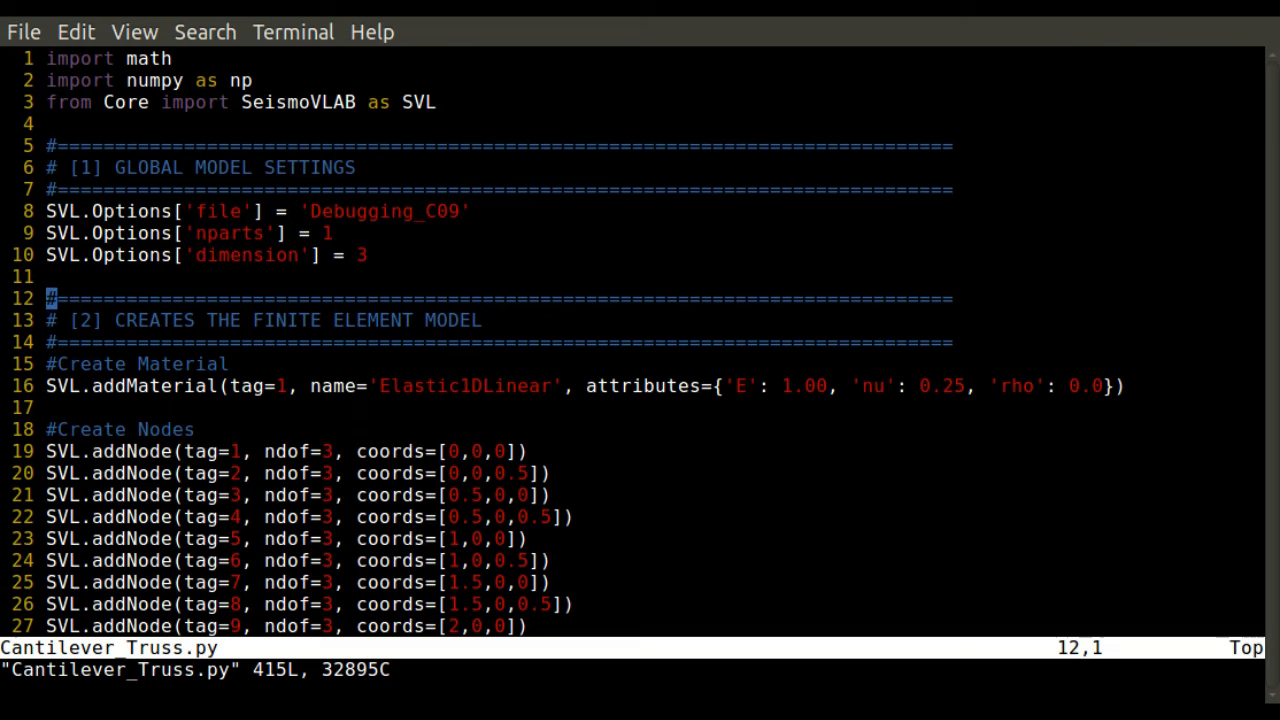
pyautogui.press('Down')
pyautogui.press('Up')
pyautogui.press('Up')
pyautogui.press('Up')
pyautogui.press('Up')
pyautogui.press('Down')
pyautogui.press('Down')
pyautogui.press('Down')
pyautogui.press('Down')
pyautogui.press('Down')
pyautogui.press('Down')
pyautogui.press('Down')
pyautogui.press('Down')
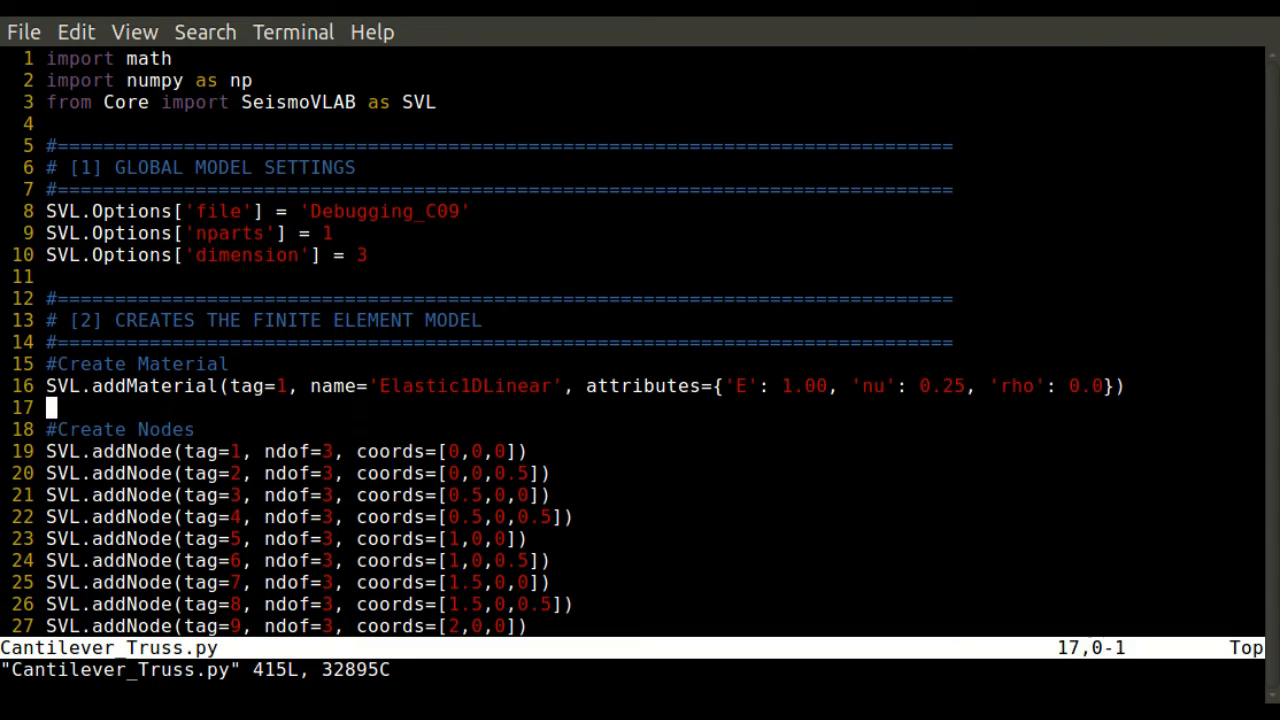
pyautogui.press('Down')
pyautogui.press('Down')
pyautogui.press('Down')
pyautogui.press('Down')
pyautogui.press('Down')
pyautogui.press('Down')
pyautogui.press('Down')
pyautogui.press('Down')
pyautogui.press('Down')
pyautogui.press('Down')
pyautogui.press('Down')
pyautogui.press('Down')
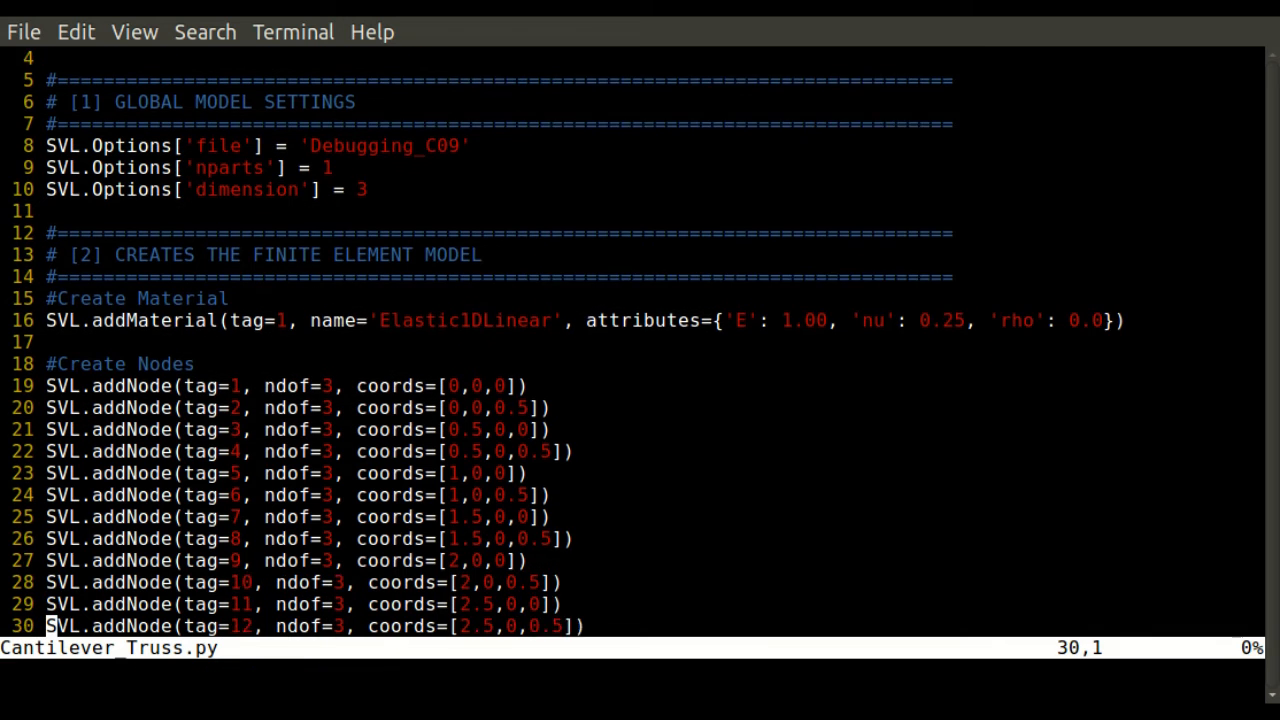
pyautogui.press('Down')
pyautogui.press('Down')
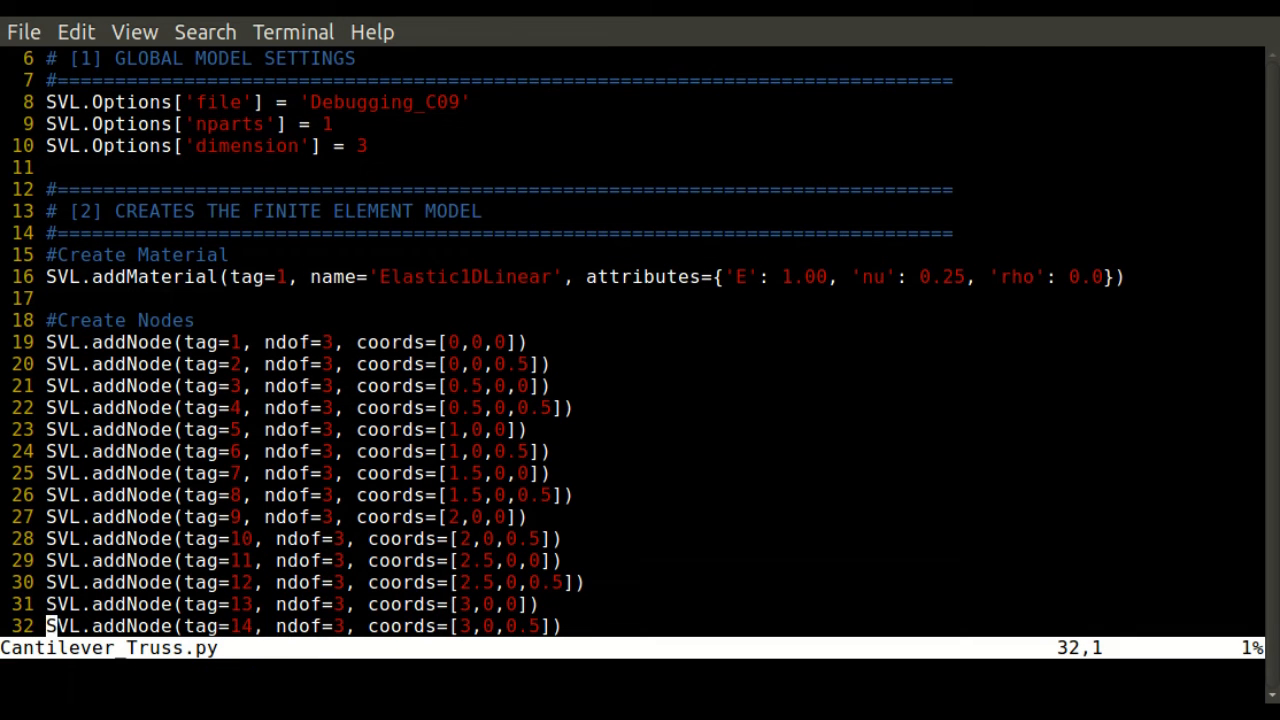
# Step: Page through the node and truss element definitions to the functions and loads
pyautogui.press('pagedown')
pyautogui.press('pagedown')
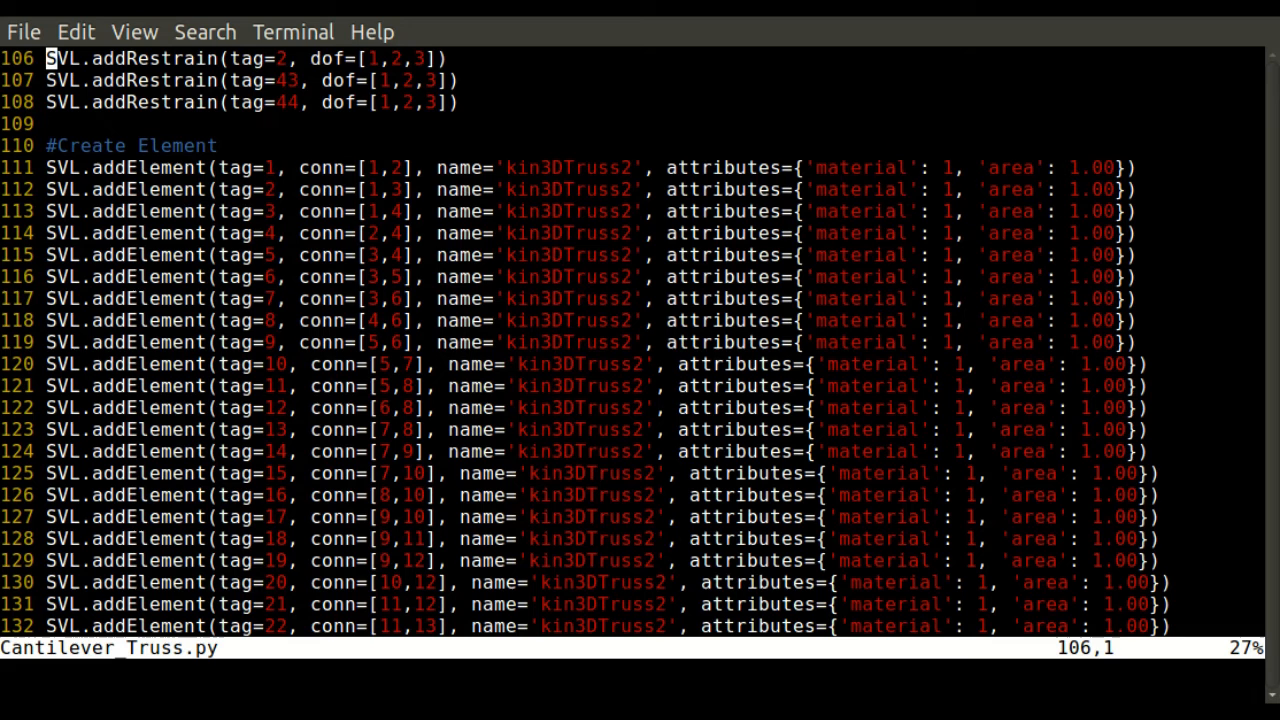
pyautogui.press('Down')
pyautogui.press('Down')
pyautogui.press('Down')
pyautogui.press('Down')
pyautogui.press('Down')
pyautogui.press('Down')
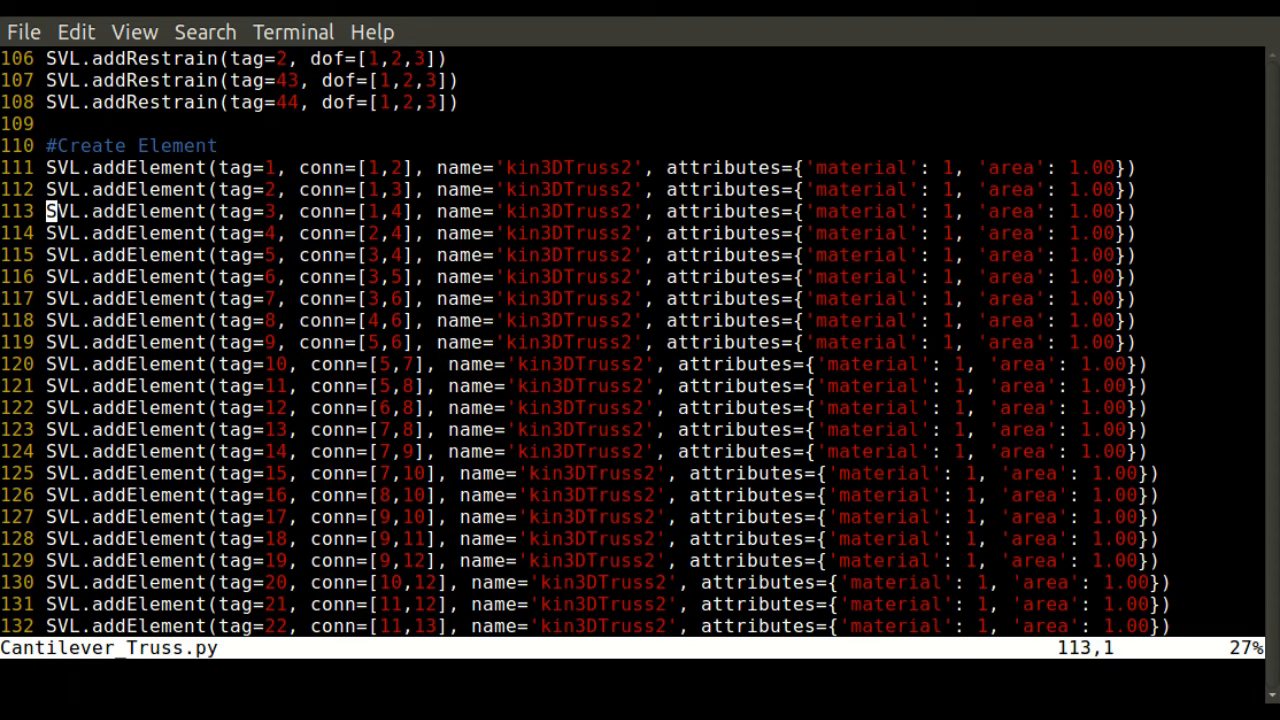
pyautogui.press('Down')
pyautogui.press('Down')
pyautogui.hotkey('ctrl', 'f')
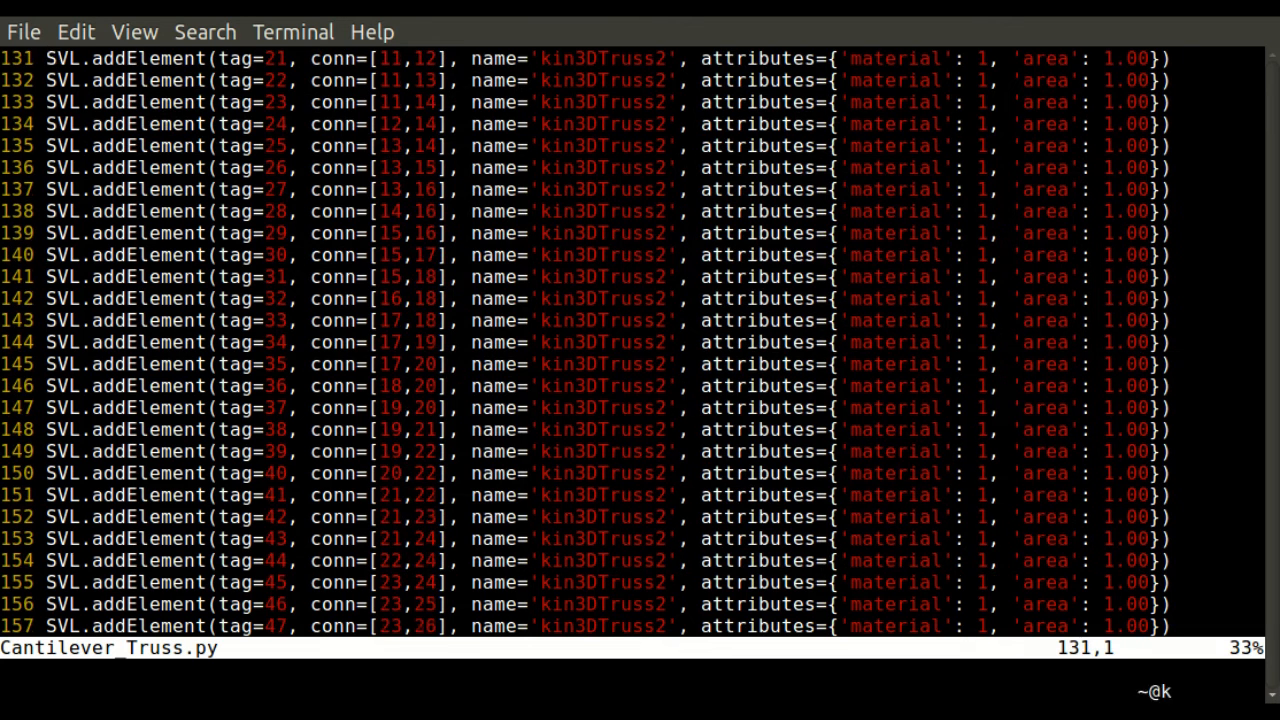
pyautogui.hotkey('ctrl', 'f')
pyautogui.hotkey('ctrl', 'f')
pyautogui.hotkey('ctrl', 'f')
pyautogui.hotkey('ctrl', 'f')
pyautogui.hotkey('ctrl', 'f')
pyautogui.hotkey('ctrl', 'f')
pyautogui.hotkey('ctrl', 'f')
pyautogui.hotkey('ctrl', 'f')
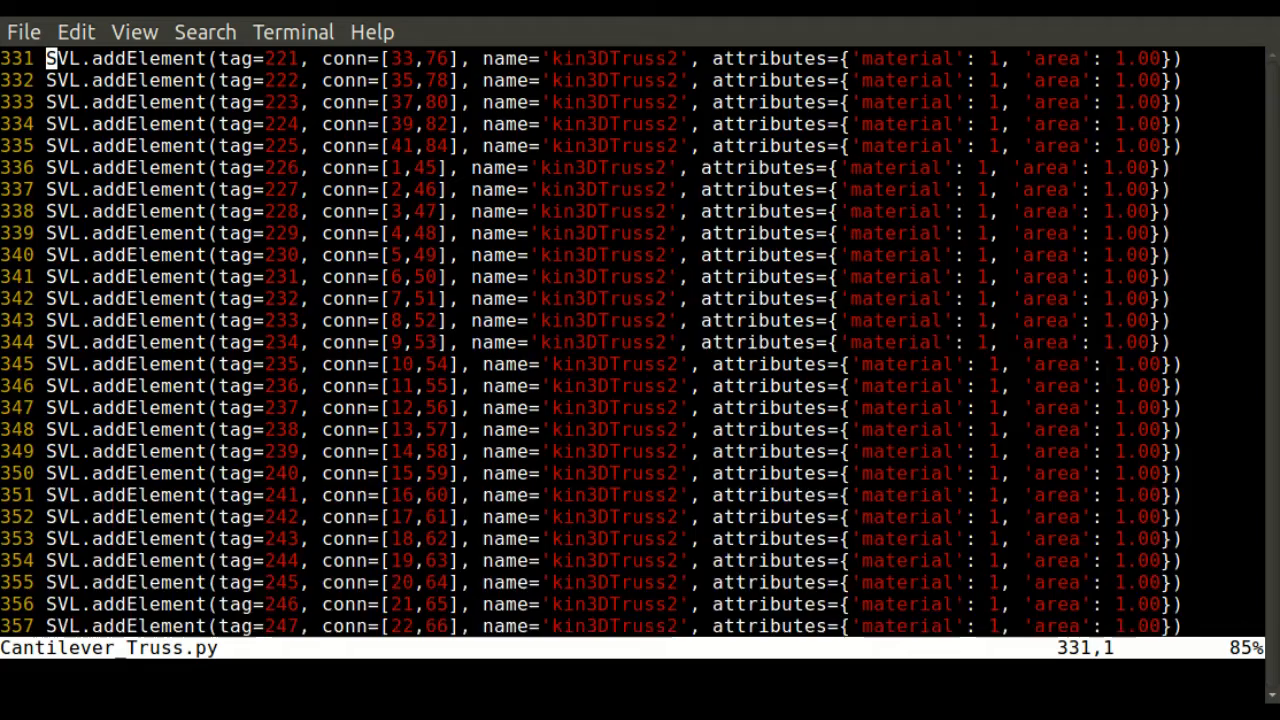
pyautogui.hotkey('ctrl', 'f')
pyautogui.hotkey('ctrl', 'f')
pyautogui.hotkey('ctrl', 'f')
pyautogui.hotkey('ctrl', 'b')
pyautogui.hotkey('ctrl', 'b')
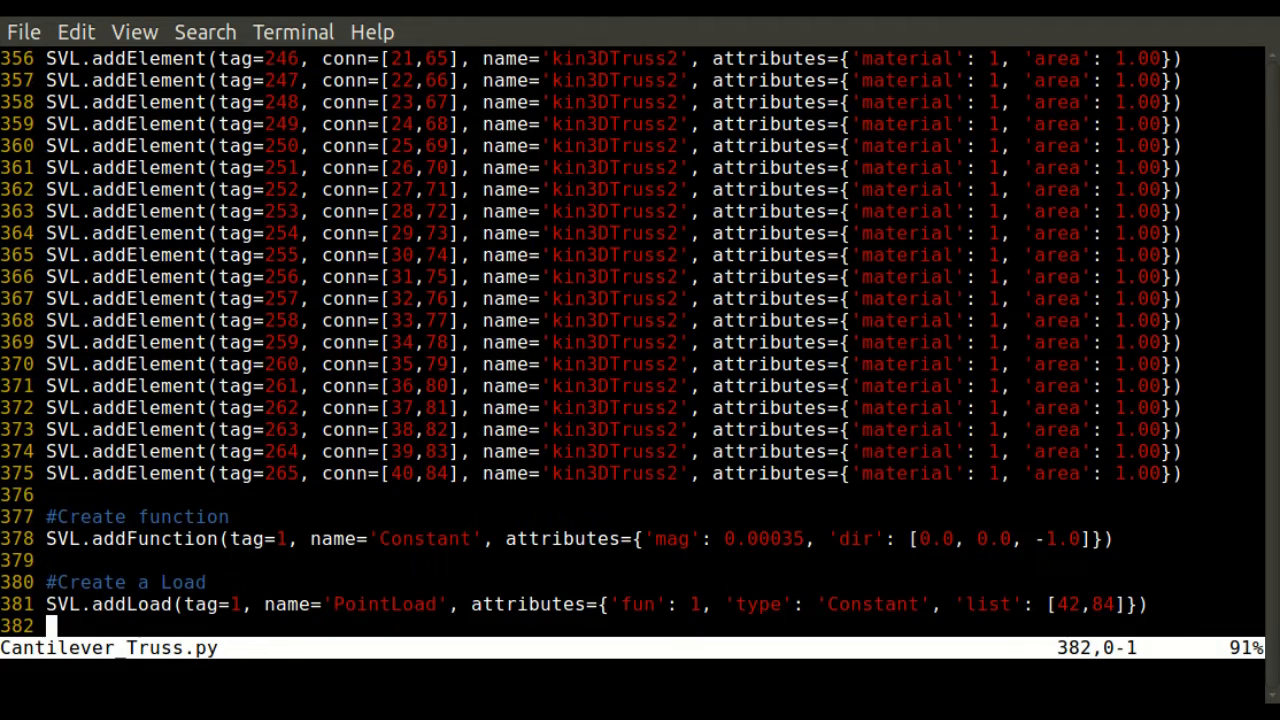
# Step: Read the load combination, recorder and simulation sections to the end, then quit with :q!
pyautogui.press('j')
pyautogui.press('j')
pyautogui.press('j')
pyautogui.press('j')
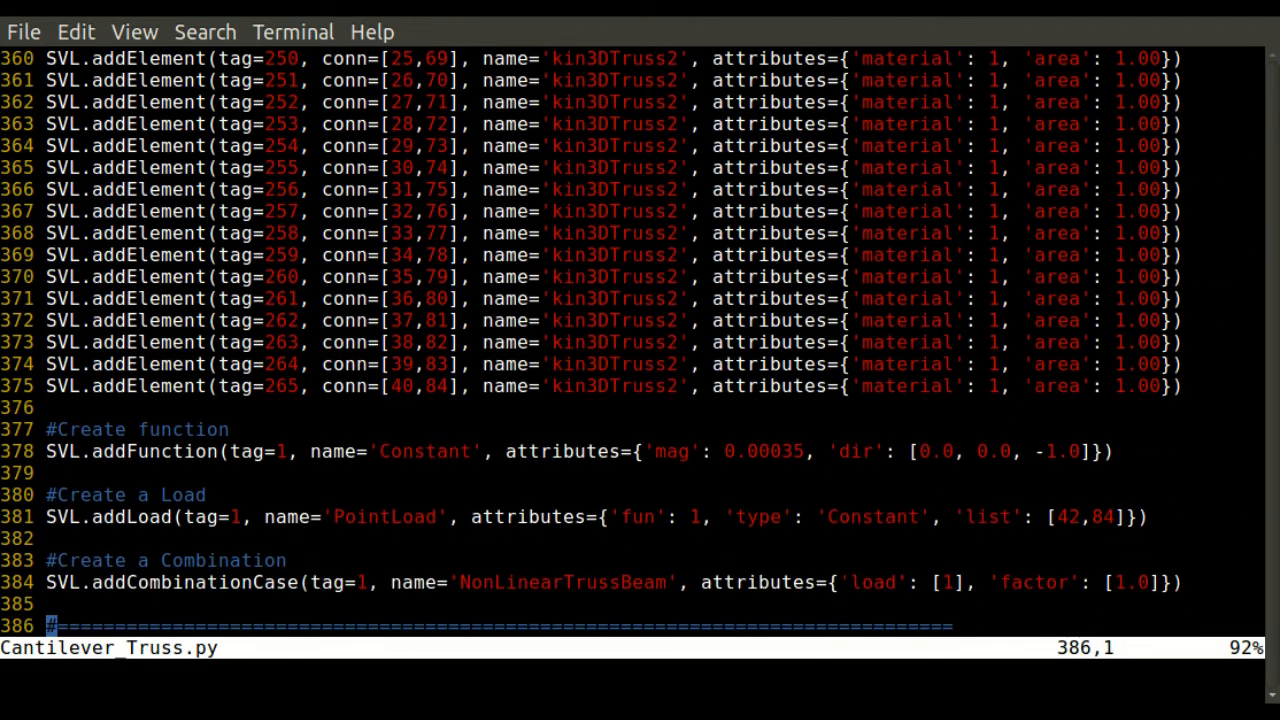
pyautogui.press('j')
pyautogui.press('j')
pyautogui.press('j')
pyautogui.press('j')
pyautogui.press('j')
pyautogui.press('j')
pyautogui.press('j')
pyautogui.press('j')
pyautogui.press('j')
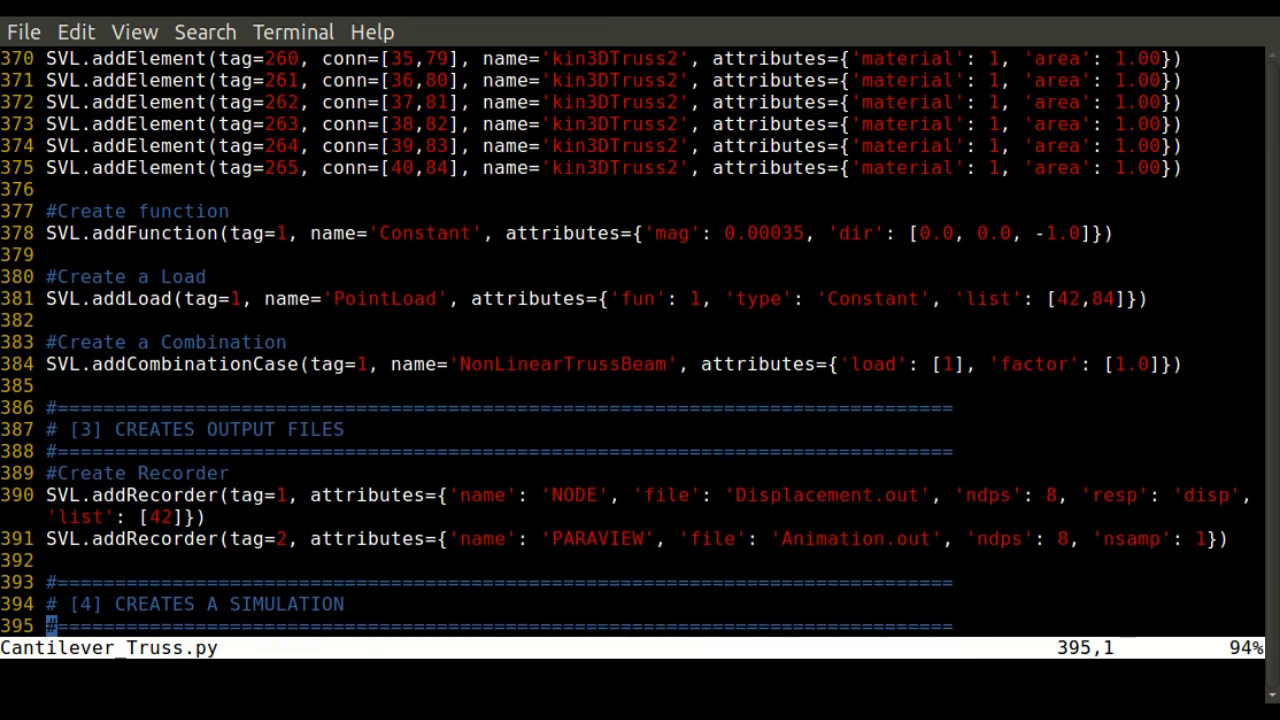
pyautogui.press('j')
pyautogui.press('j')
pyautogui.press('j')
pyautogui.press('j')
pyautogui.press('j')
pyautogui.press('j')
pyautogui.press('j')
pyautogui.press('j')
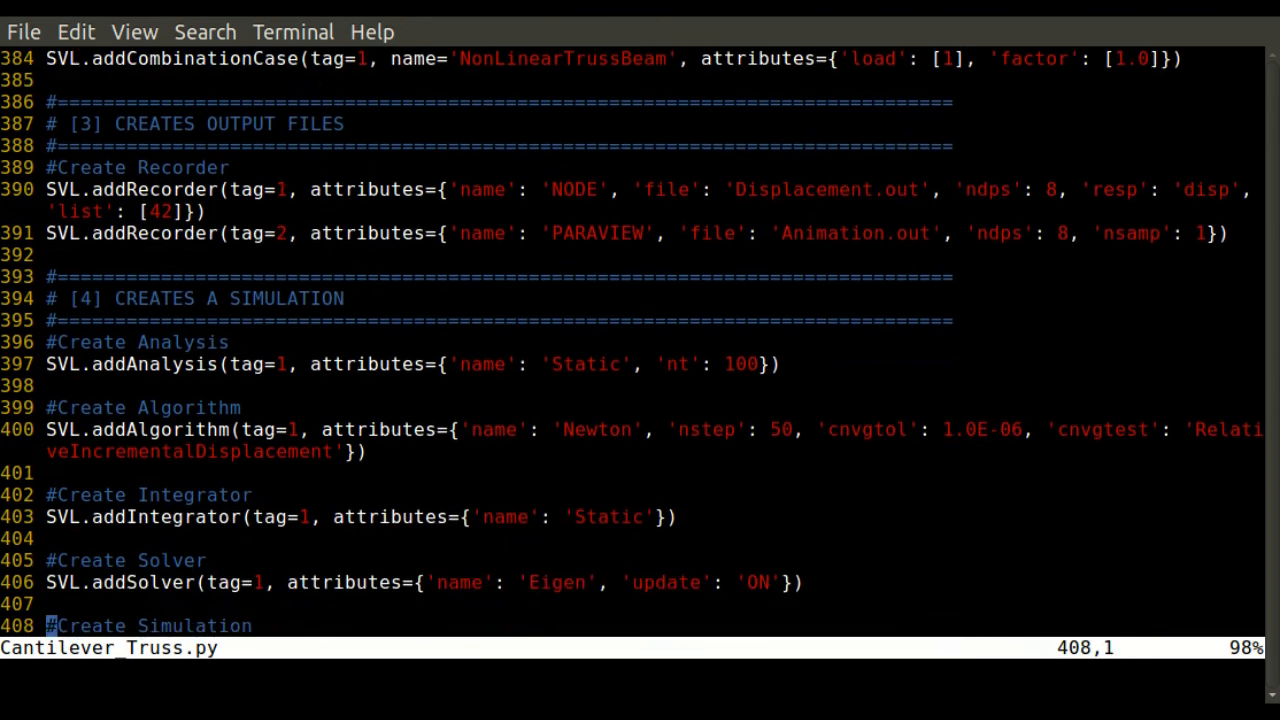
pyautogui.press('j')
pyautogui.press('j')
pyautogui.press('j')
pyautogui.press('j')
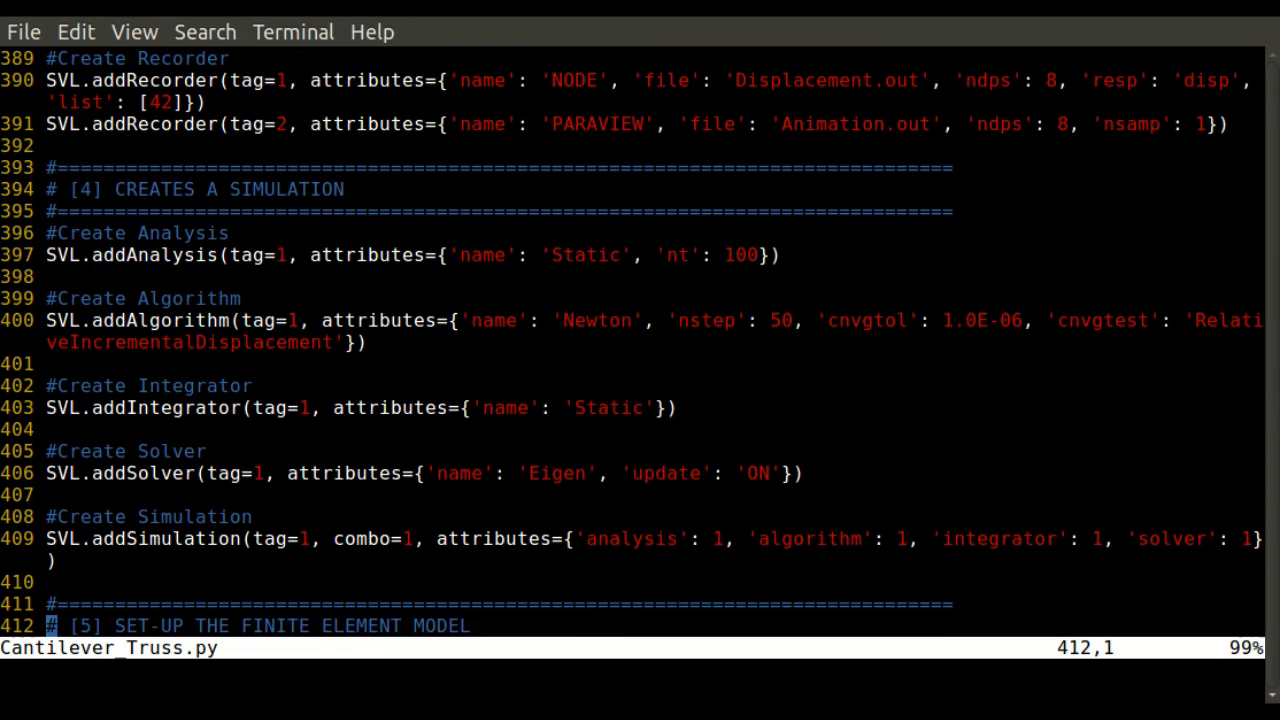
pyautogui.press('j')
pyautogui.press('j')
pyautogui.press('j')
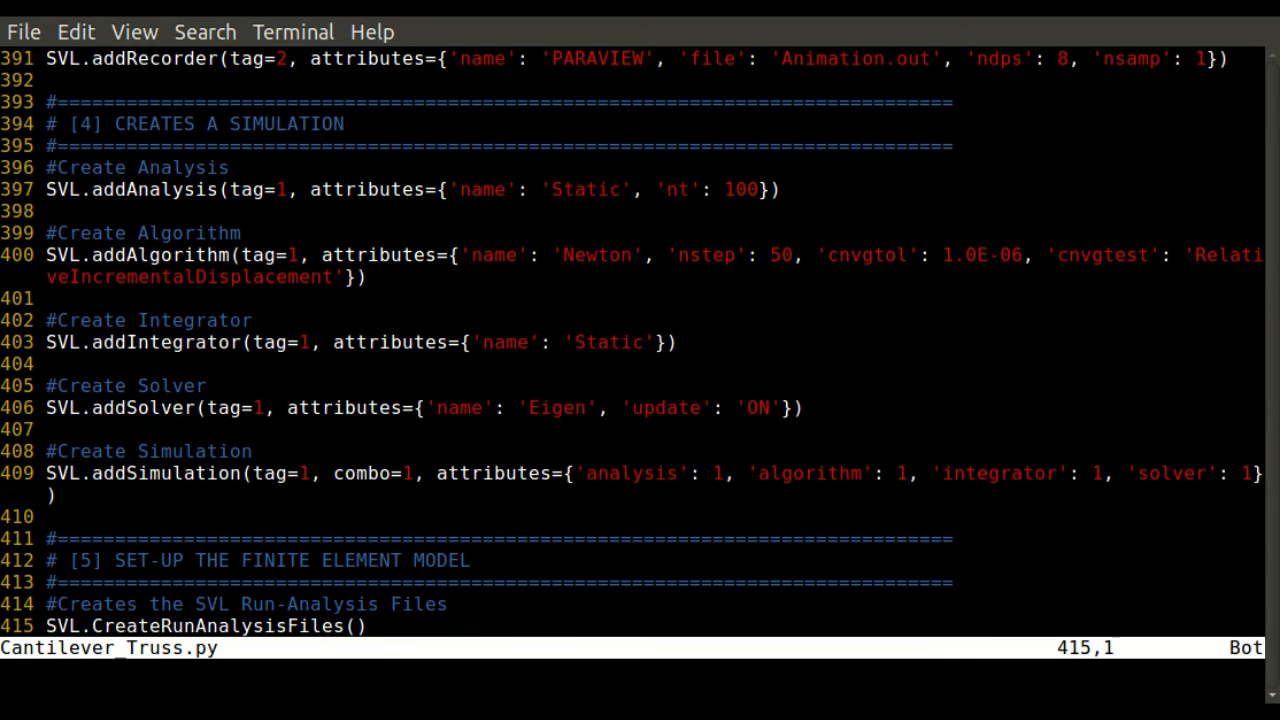
pyautogui.write(':q!')
pyautogui.press('Return')
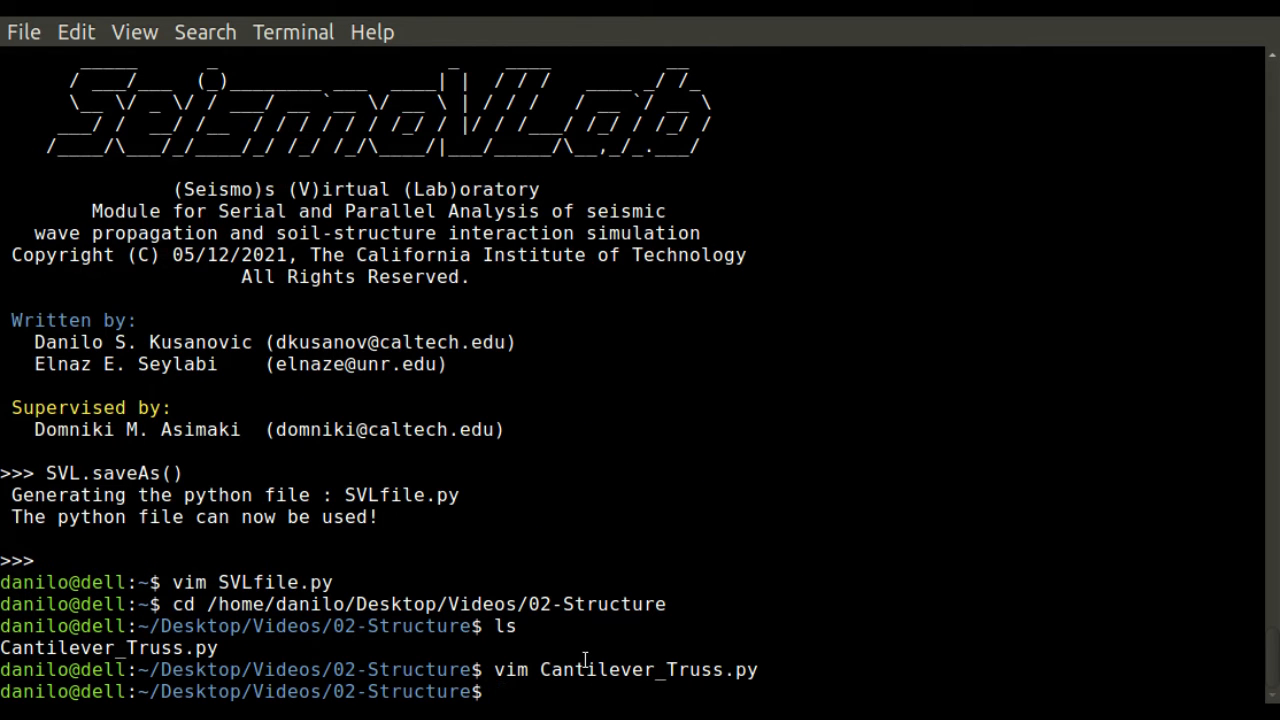
pyautogui.write('p')
pyautogui.write('ython3')
# Step: Run python3 on the dragged-in Cantilever_Truss.py path to execute the truss script
pyautogui.moveTo(972, 596); pyautogui.dragTo(972, 596)
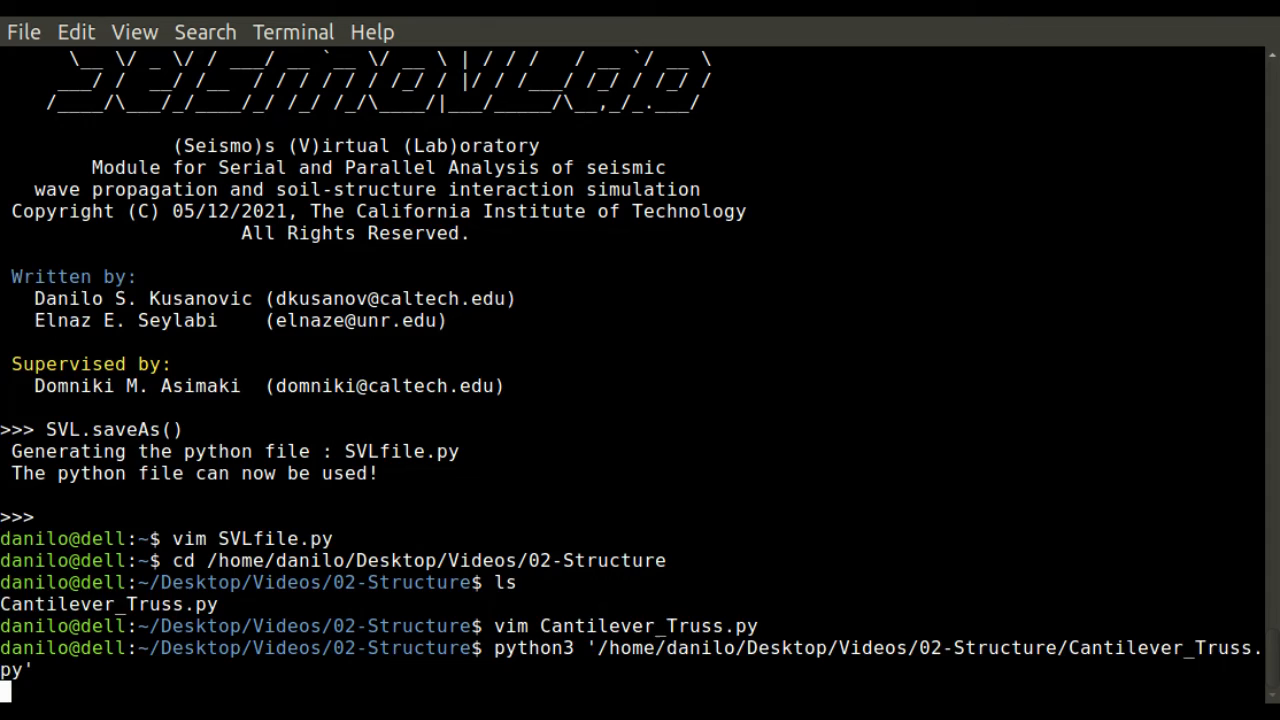
pyautogui.press('Return')
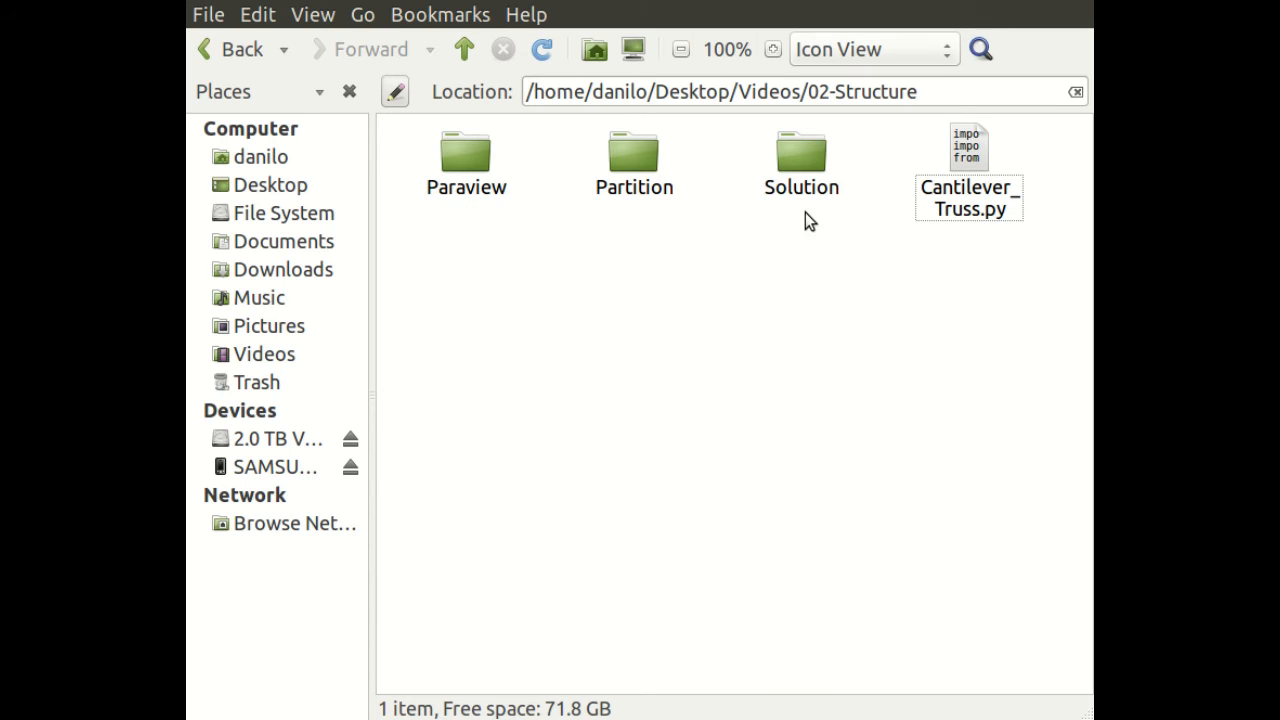
# Step: Look inside Paraview/NonLinearTrussBeam, then return to 02-Structure
pyautogui.doubleClick(478, 195)
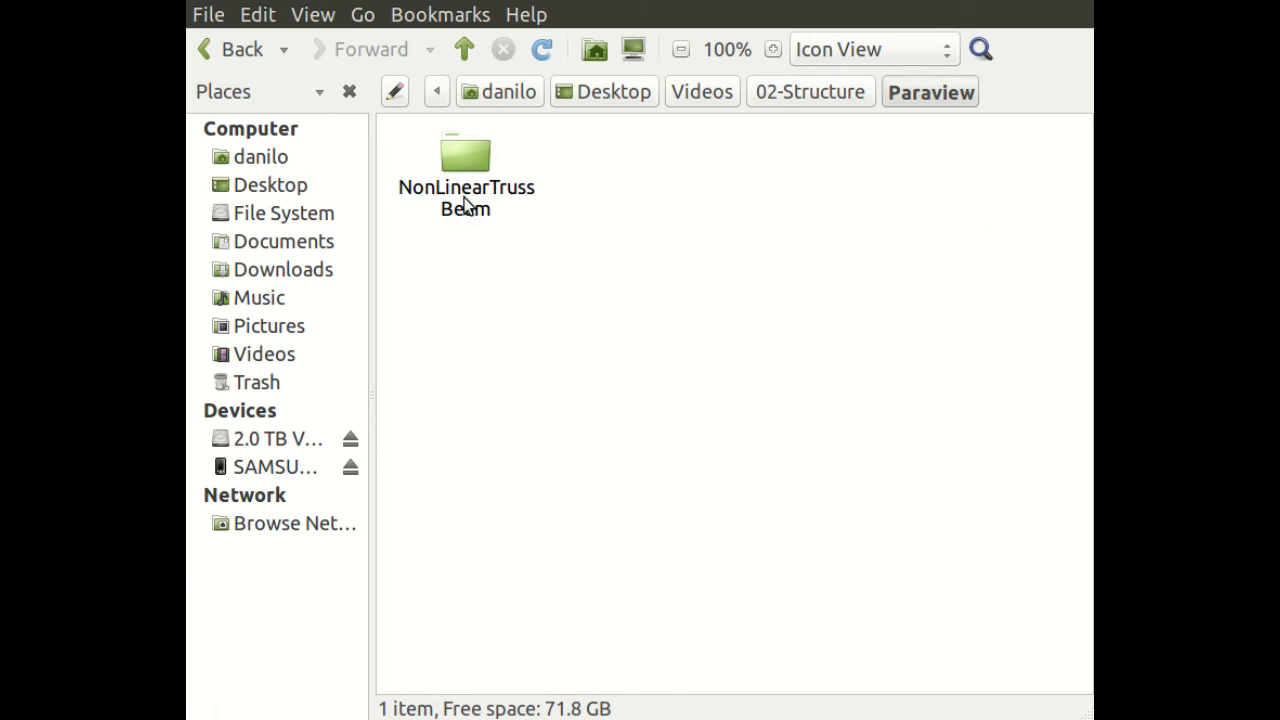
pyautogui.doubleClick(476, 195)
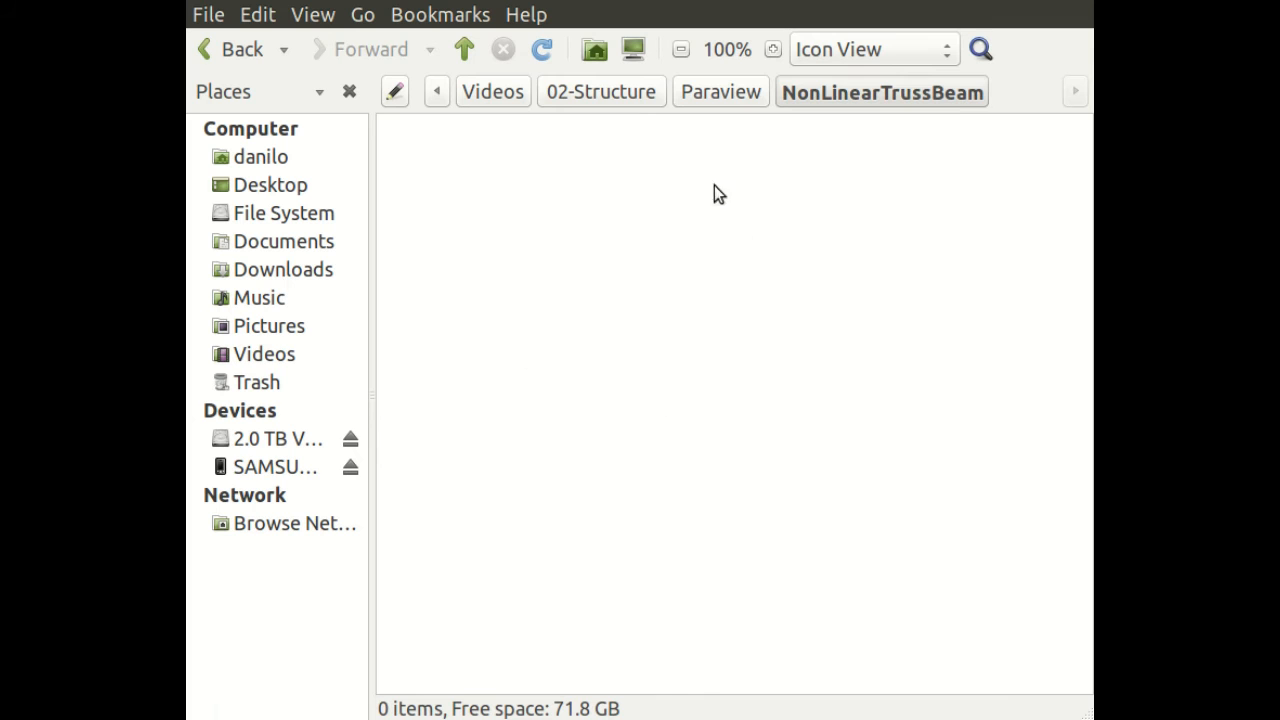
pyautogui.press('BackSpace')
pyautogui.press('BackSpace')
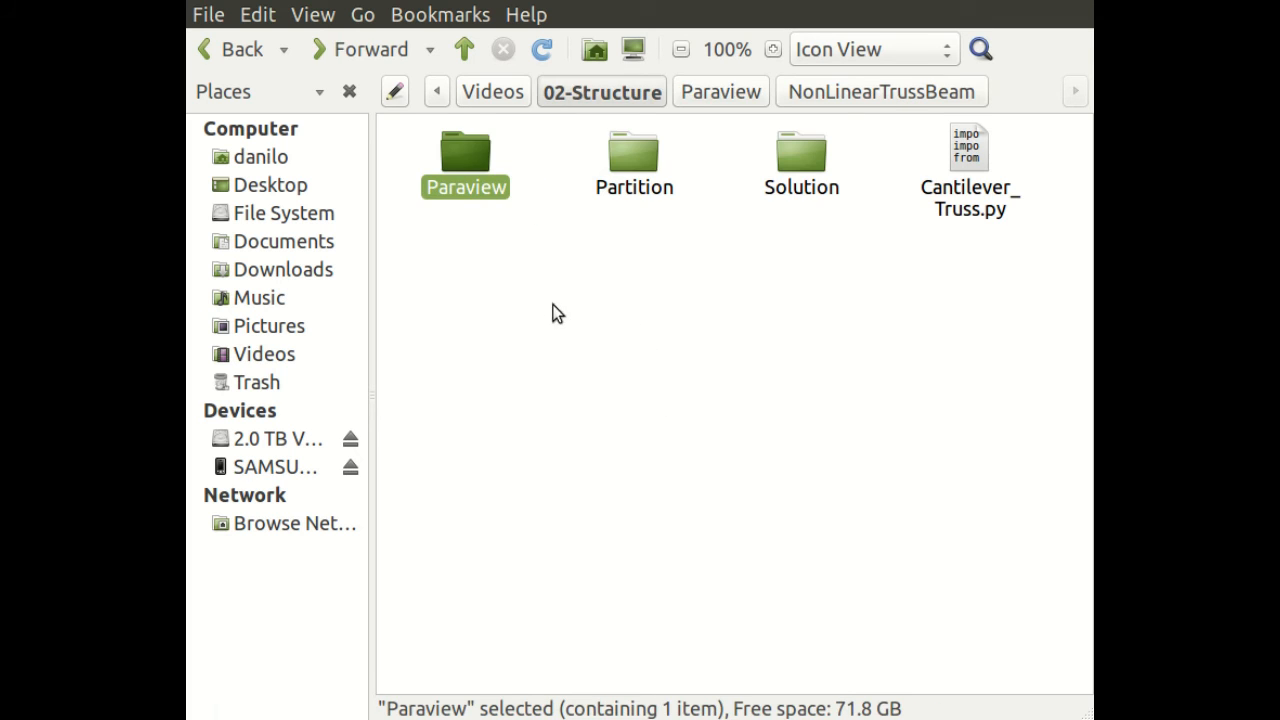
# Step: Select Debugging_C09.0.json in Partition and switch back to the terminal
pyautogui.doubleClick(634, 165)
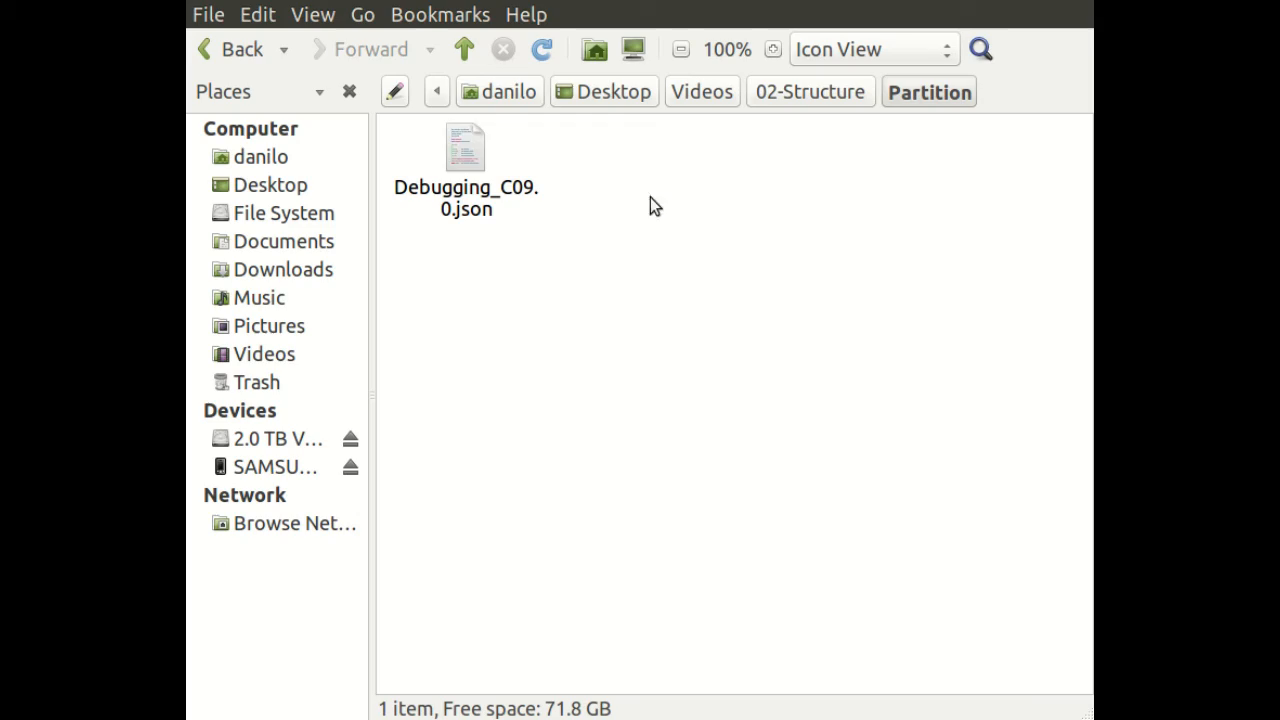
pyautogui.click(480, 205)
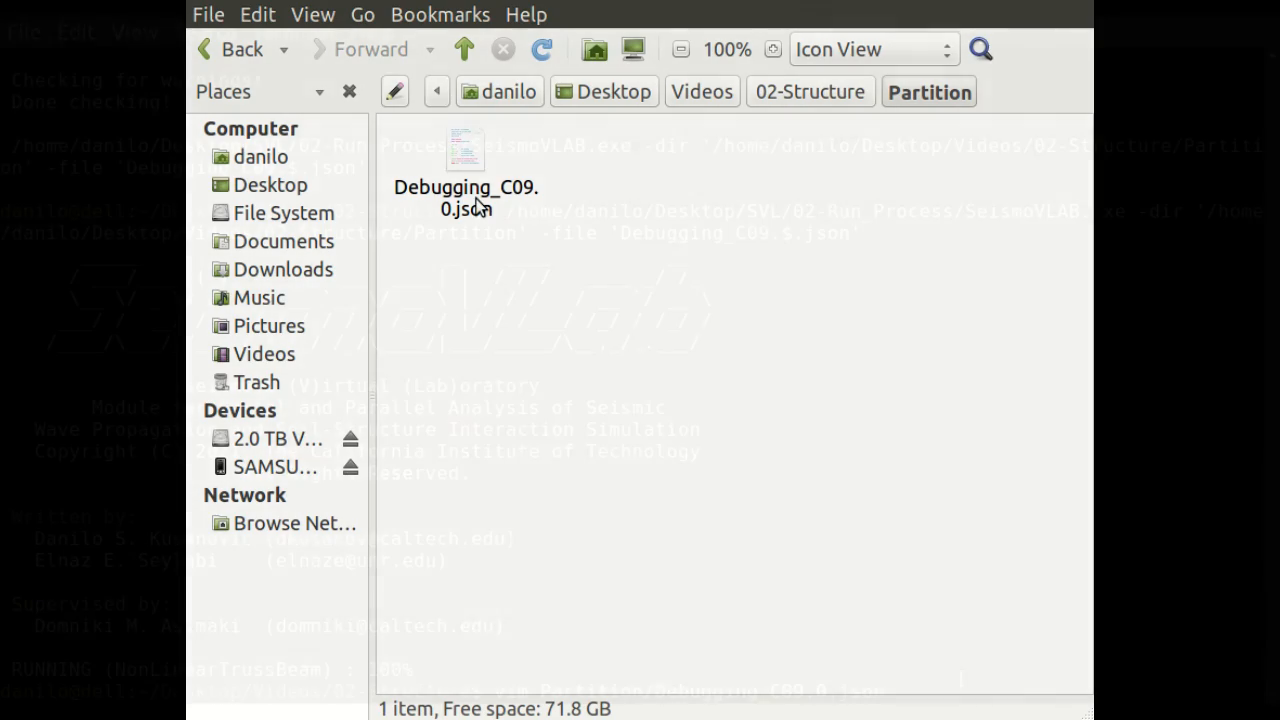
pyautogui.hotkey('alt', 'Tab')
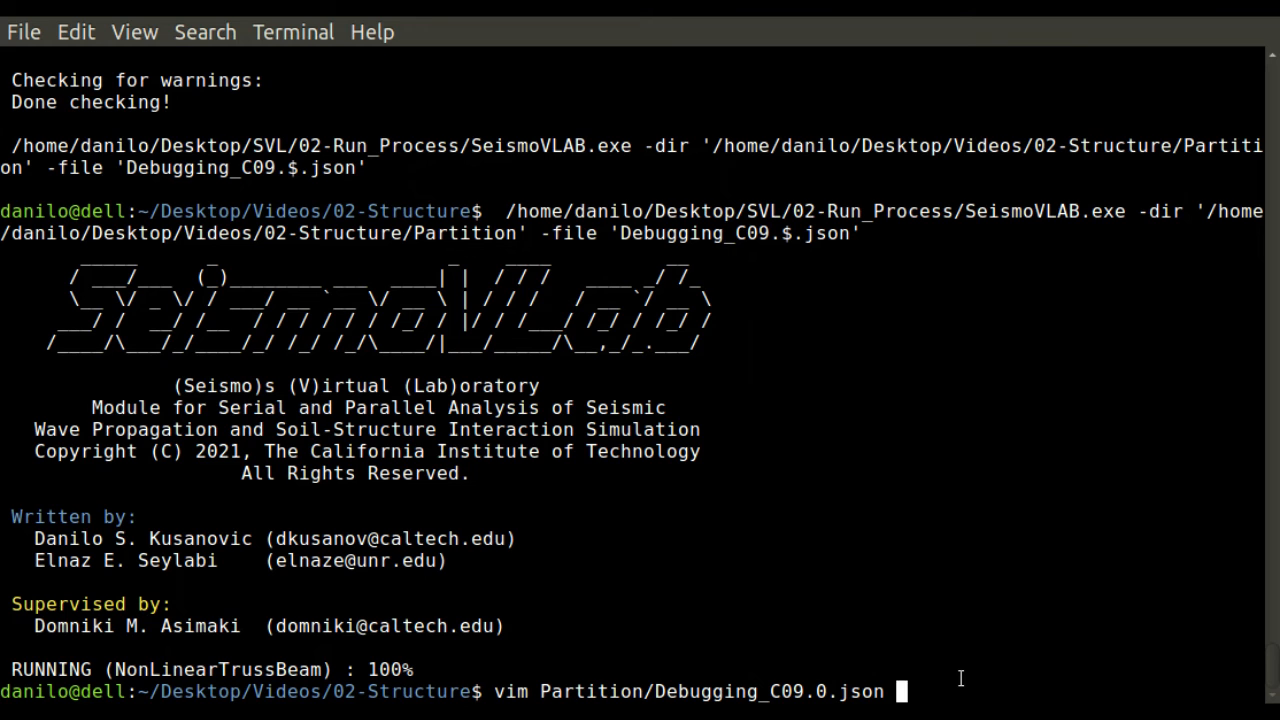
# Step: View Debugging_C09.0.json in vim, reading past Global and Simulations settings to the Nodes section
pyautogui.press('Return')
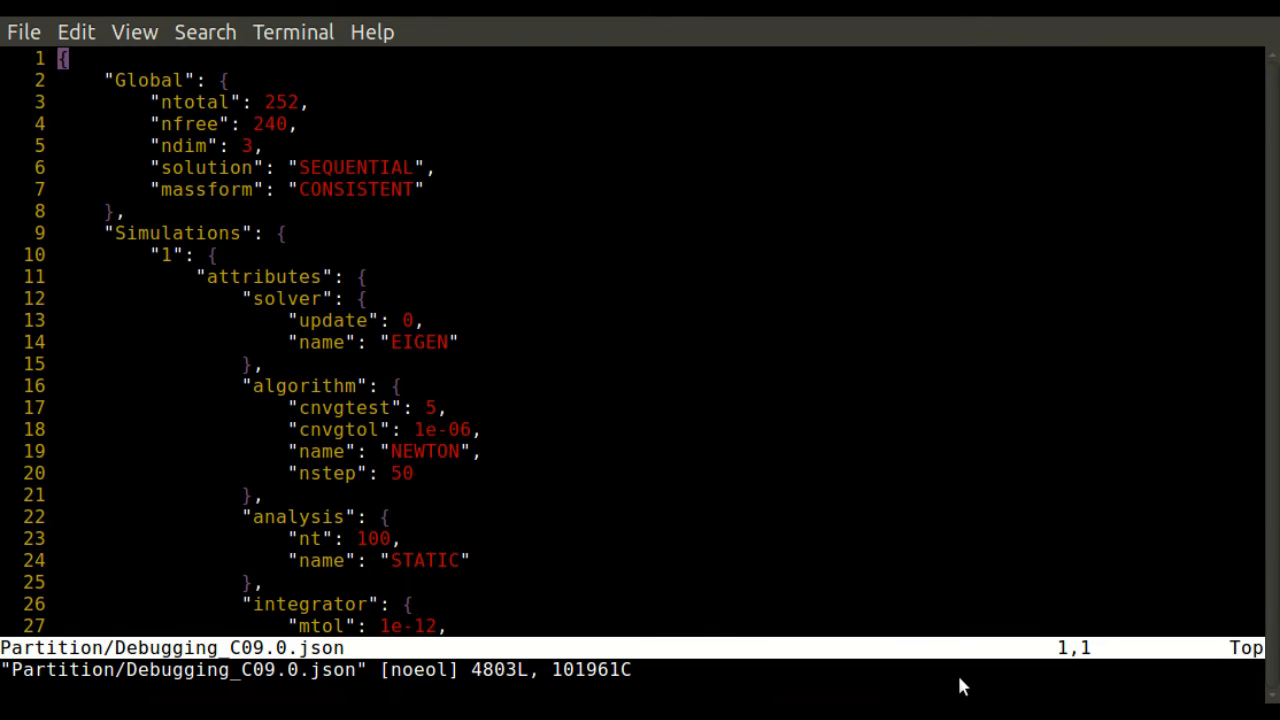
pyautogui.press('Down')
pyautogui.press('Down')
pyautogui.press('Down')
pyautogui.press('Down')
pyautogui.press('Down')
pyautogui.press('Down')
pyautogui.press('Down')
pyautogui.press('Down')
pyautogui.press('Down')
pyautogui.press('Down')
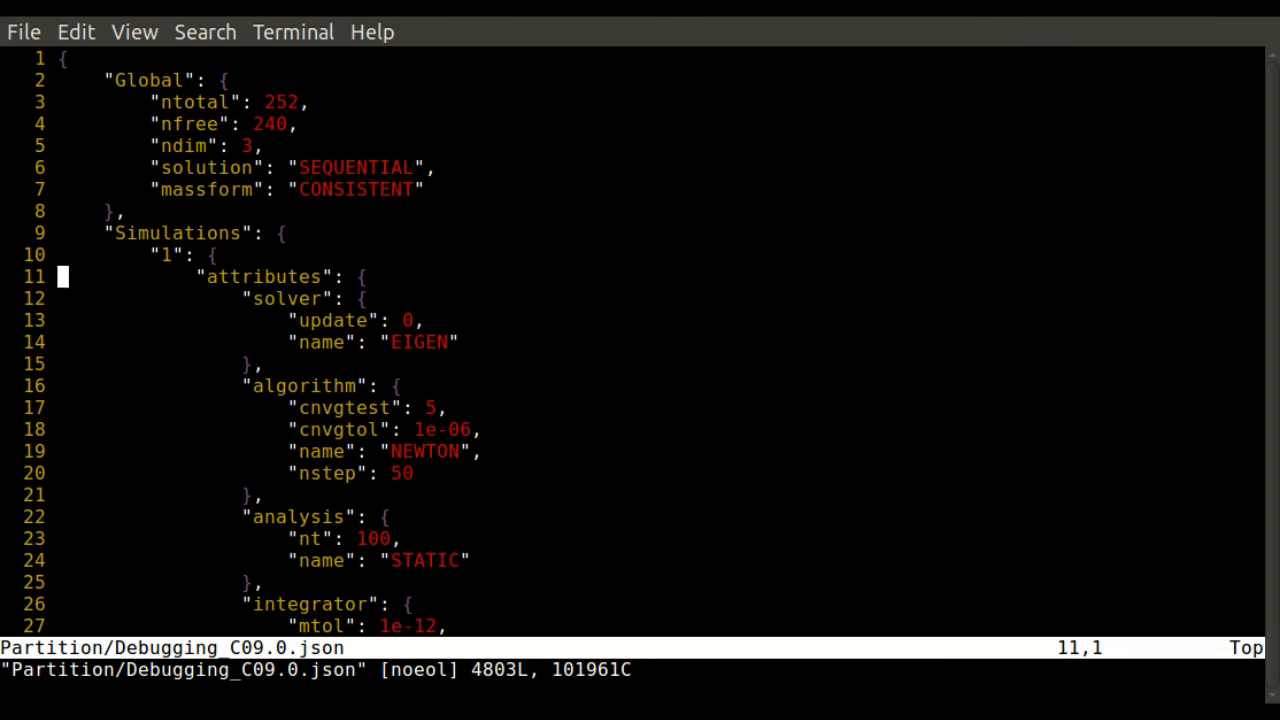
pyautogui.press('Down')
pyautogui.press('Down')
pyautogui.press('pagedown')
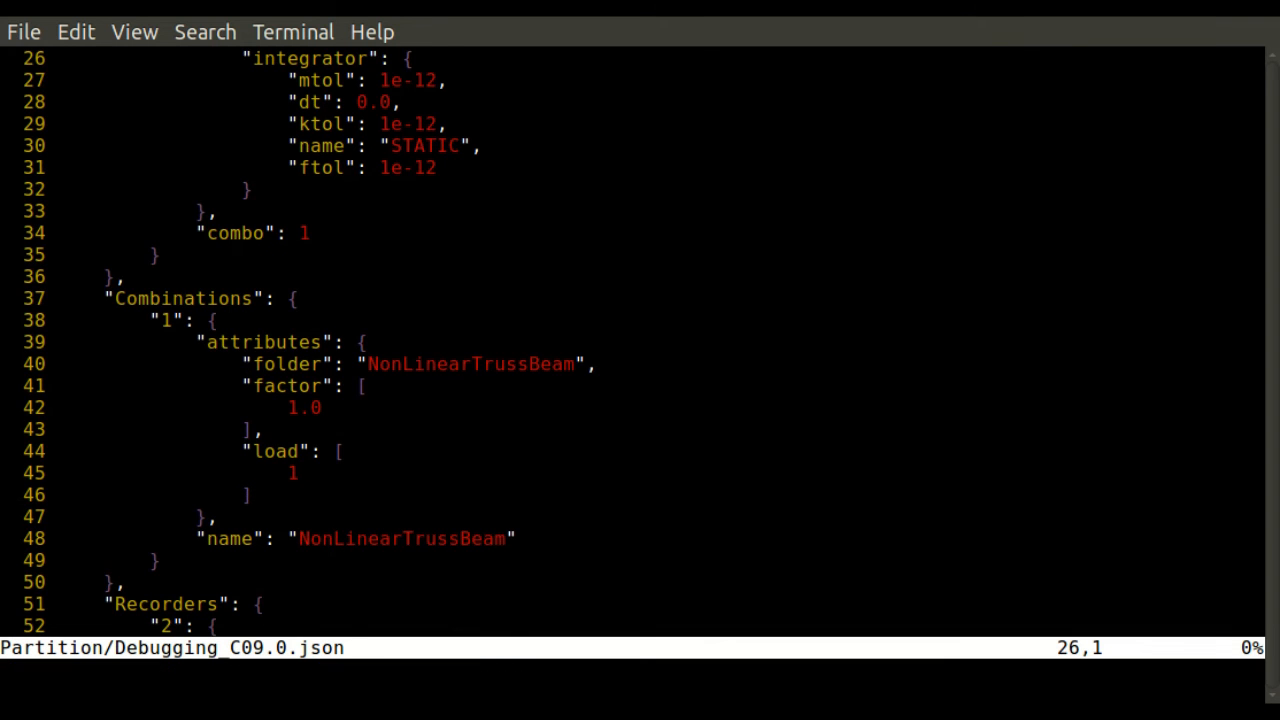
pyautogui.press('pagedown')
pyautogui.press('pagedown')
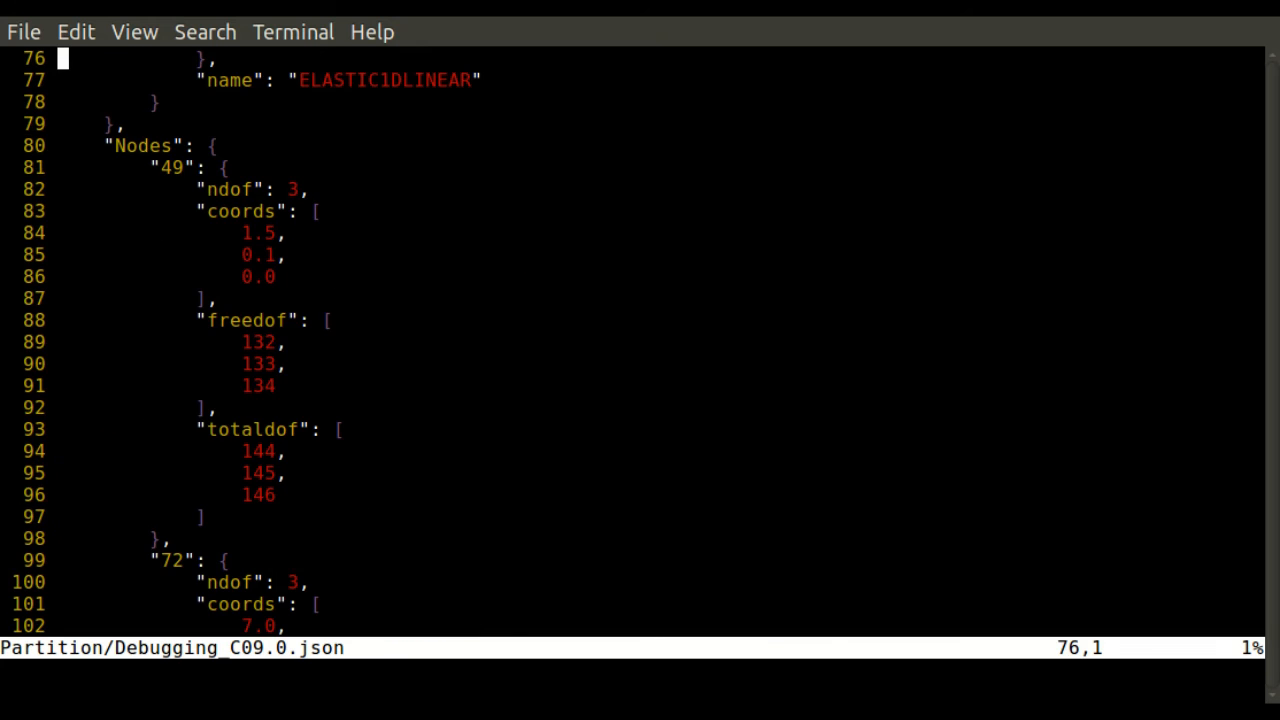
# Step: Page through the node list from node 49 onward and down into the element entries
pyautogui.press('Down')
pyautogui.press('Down')
pyautogui.press('Down')
pyautogui.press('Down')
pyautogui.press('Down')
pyautogui.press('Down')
pyautogui.press('Down')
pyautogui.press('Down')
pyautogui.press('Down')
pyautogui.press('Down')
pyautogui.press('Down')
pyautogui.press('Down')
pyautogui.press('Down')
pyautogui.press('Down')
pyautogui.press('Down')
pyautogui.press('pagedown')
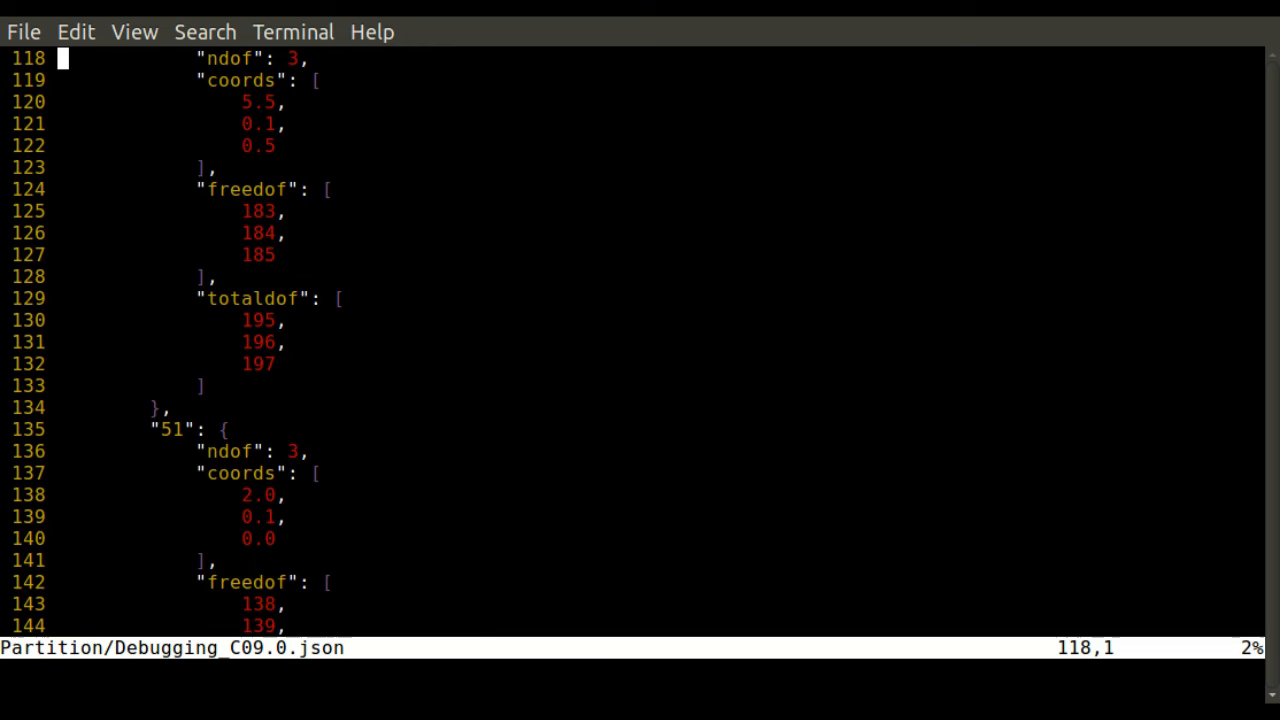
pyautogui.press('pagedown')
pyautogui.press('pagedown')
pyautogui.press('pagedown')
pyautogui.press('pagedown')
pyautogui.press('pagedown')
pyautogui.press('pagedown')
pyautogui.press('pagedown')
pyautogui.press('pagedown')
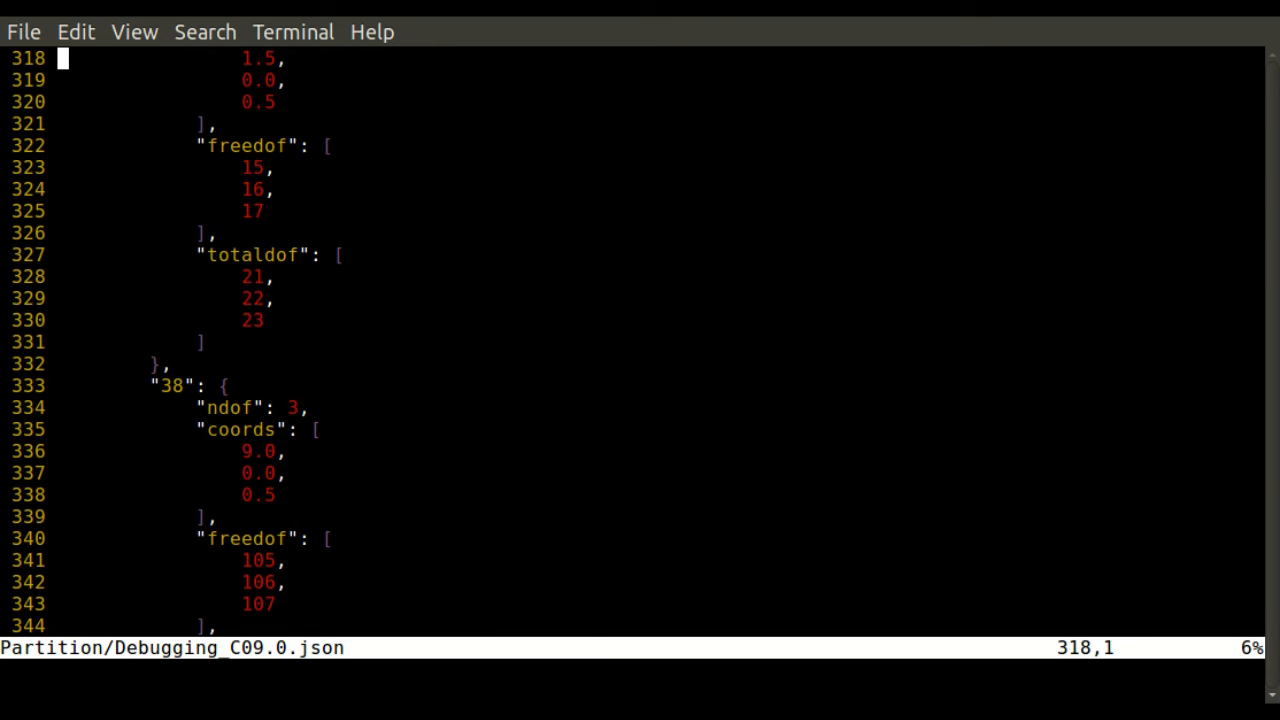
pyautogui.press('pagedown')
pyautogui.press('pagedown')
pyautogui.press('pagedown')
pyautogui.press('pagedown')
pyautogui.press('pagedown')
pyautogui.press('pagedown')
pyautogui.press('pagedown')
pyautogui.press('pagedown')
pyautogui.press('pagedown')
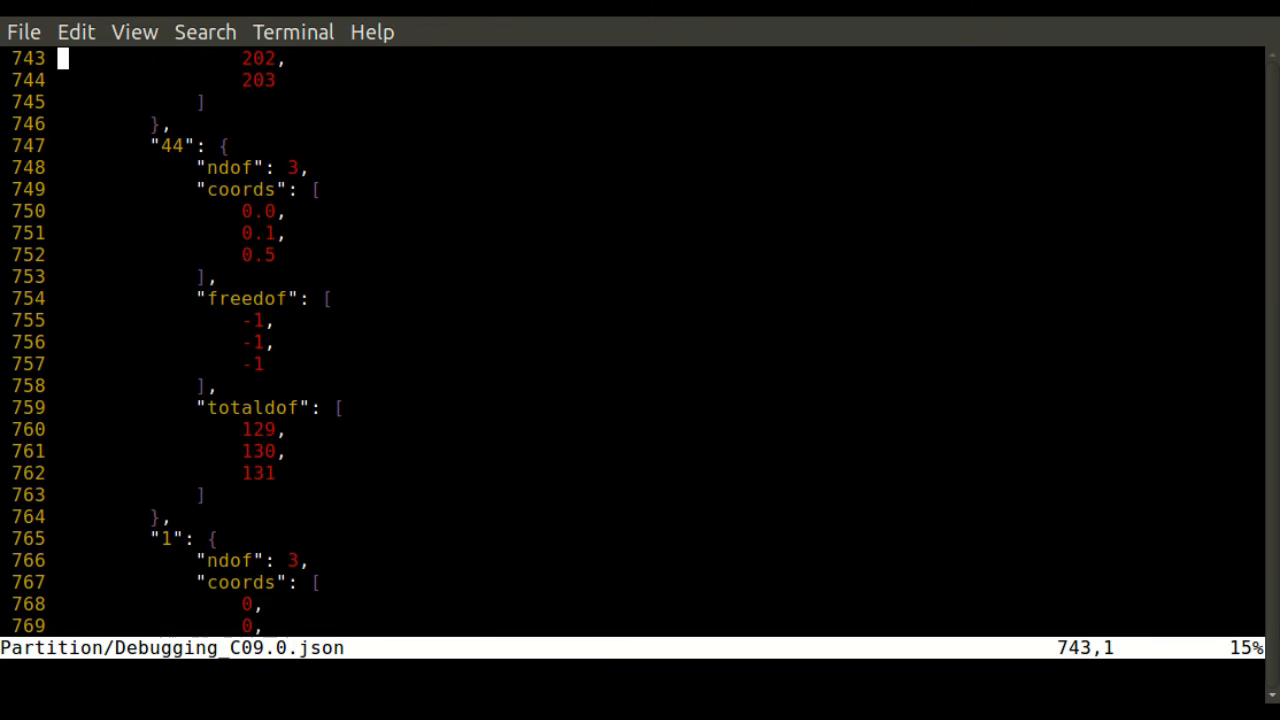
pyautogui.press('pagedown')
pyautogui.press('pagedown')
pyautogui.press('pagedown')
pyautogui.press('pagedown')
pyautogui.press('pagedown')
pyautogui.press('pagedown')
pyautogui.press('pagedown')
pyautogui.press('pagedown')
pyautogui.press('pagedown')
pyautogui.press('pagedown')
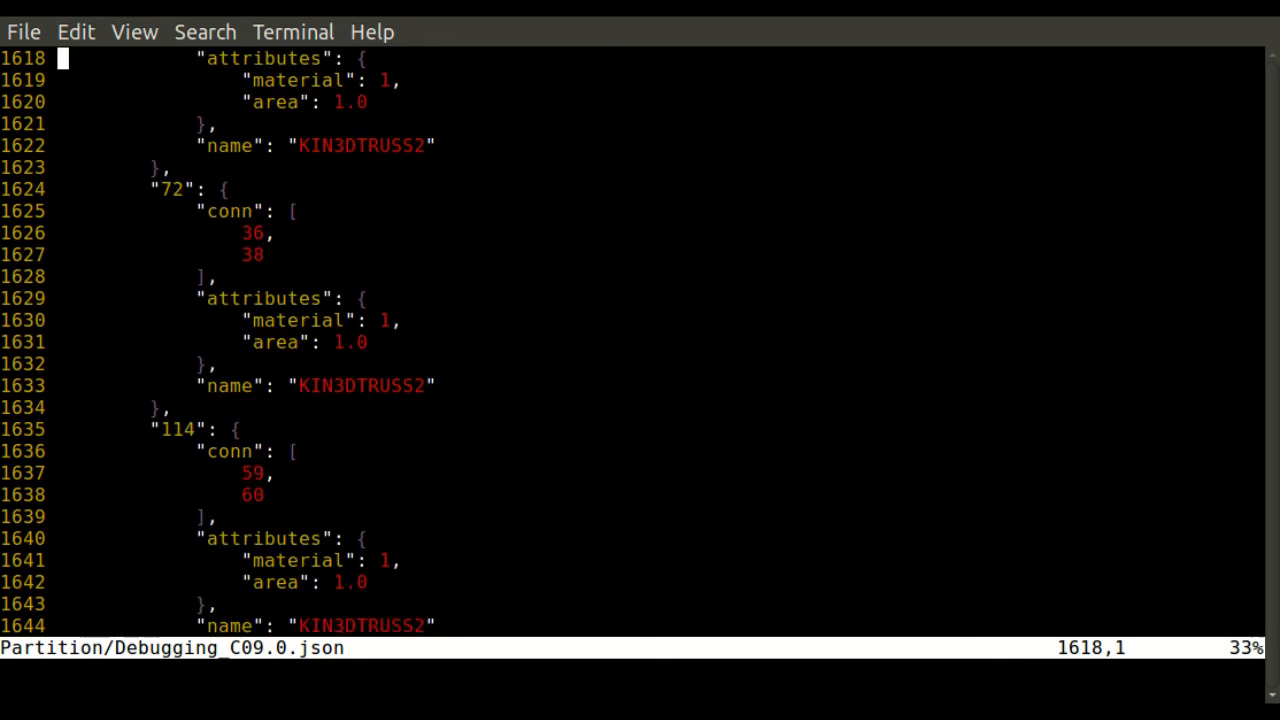
pyautogui.press('pagedown')
pyautogui.press('pagedown')
pyautogui.press('pagedown')
pyautogui.press('pagedown')
pyautogui.press('pagedown')
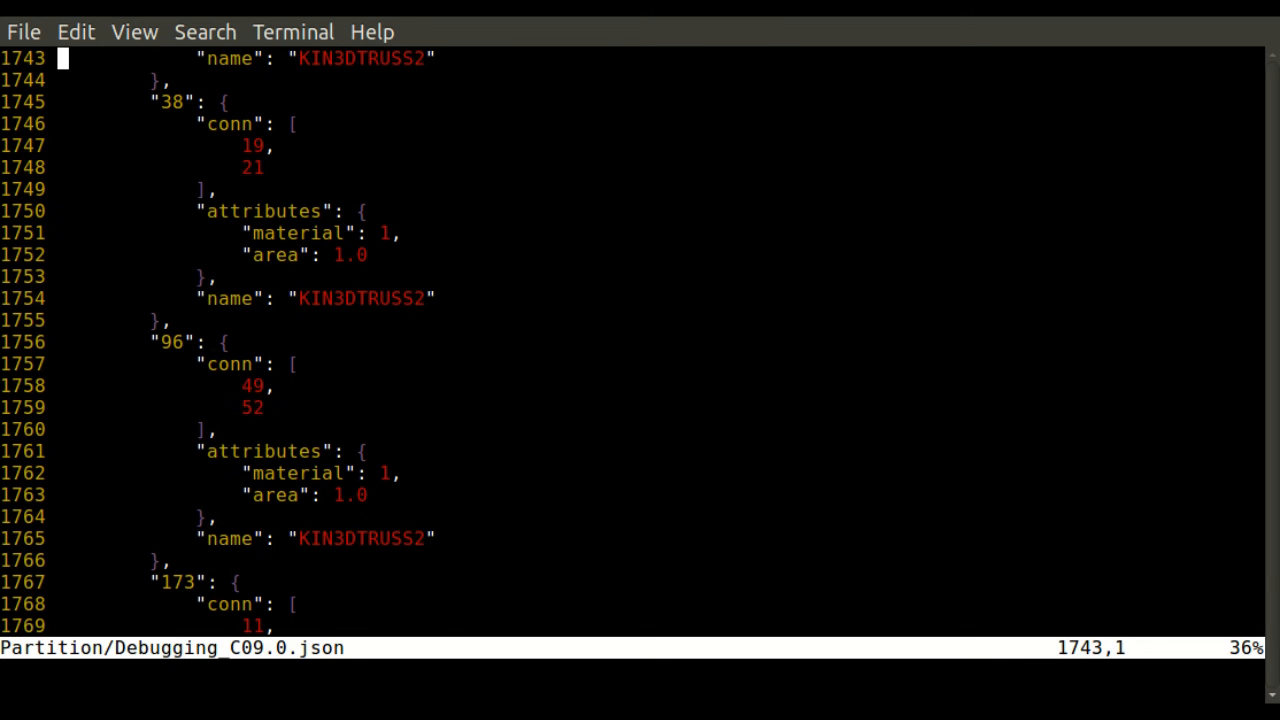
pyautogui.write(':q')
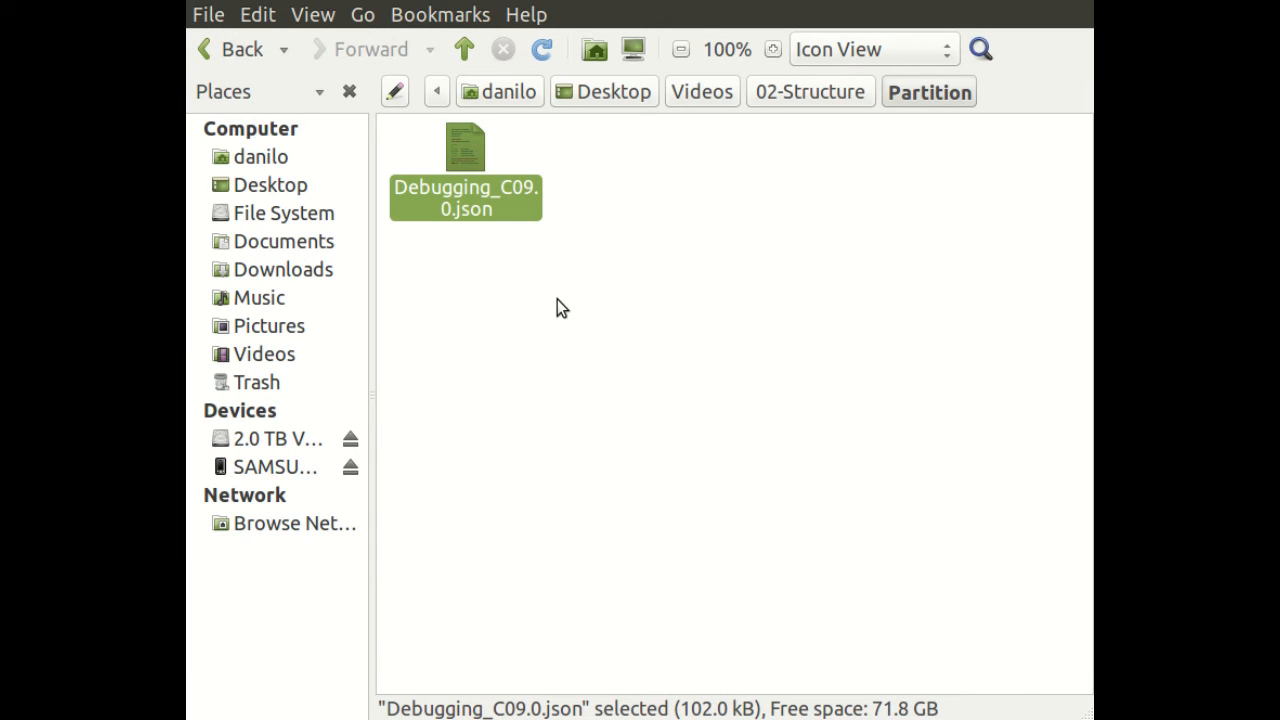
# Step: Check that Solution/NonLinearTrussBeam is still empty and return to the 02-Structure folder
pyautogui.hotkey('alt', 'Up')
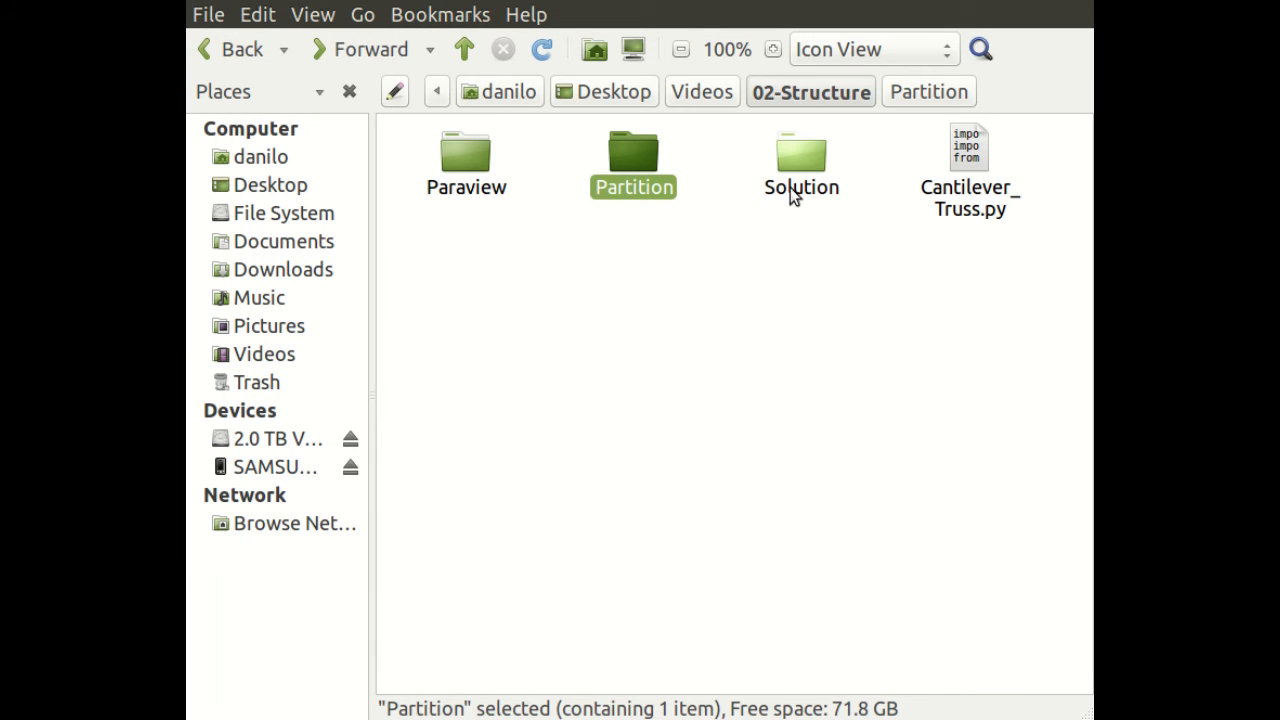
pyautogui.doubleClick(792, 185)
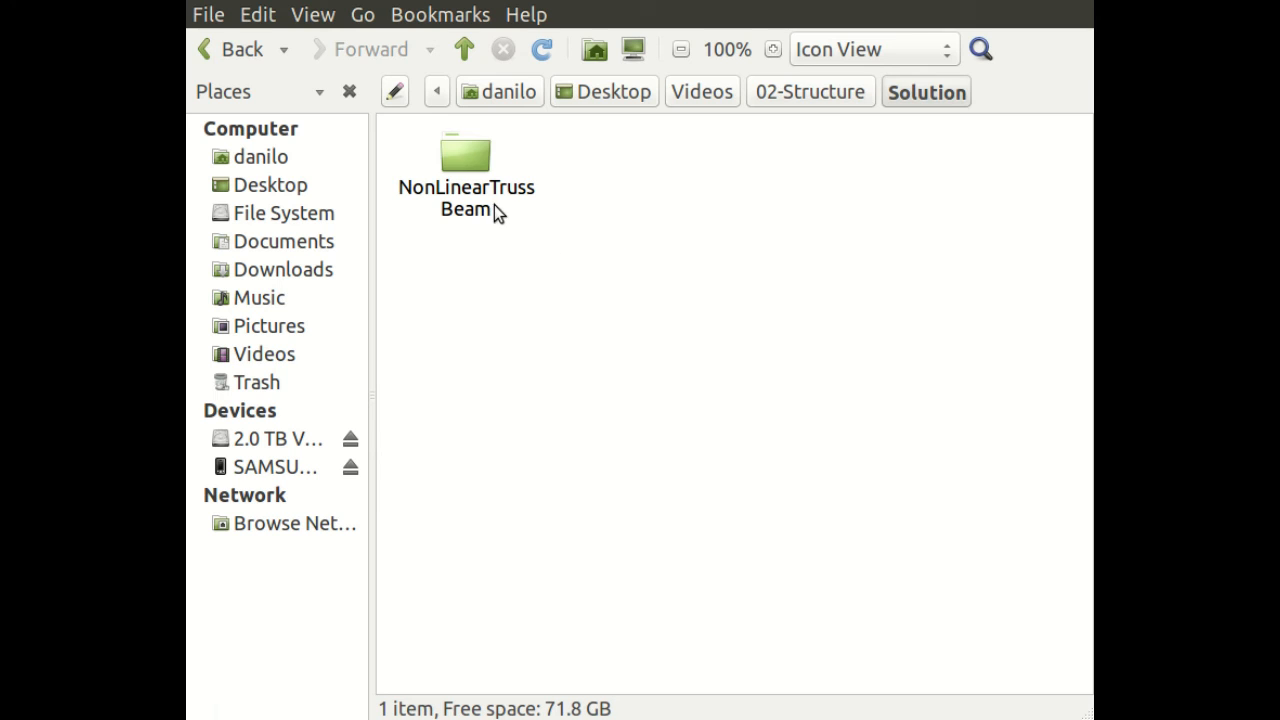
pyautogui.doubleClick(497, 210)
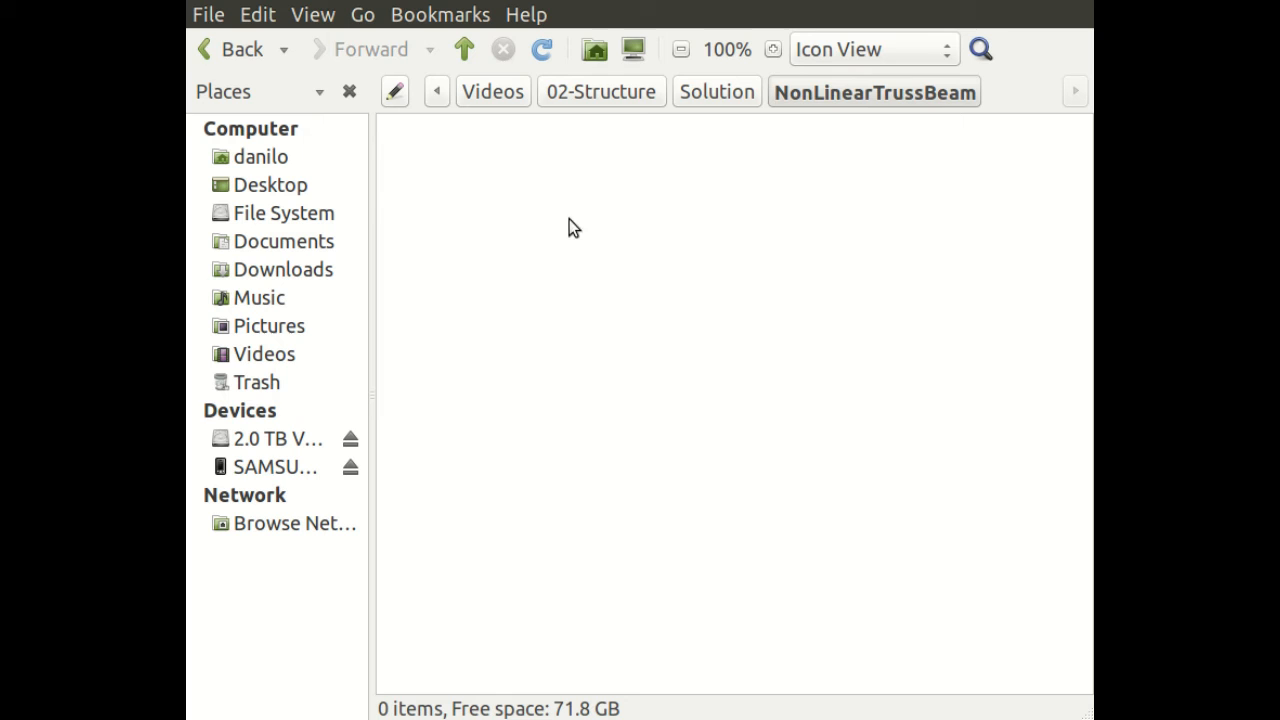
pyautogui.hotkey('alt', 'Up')
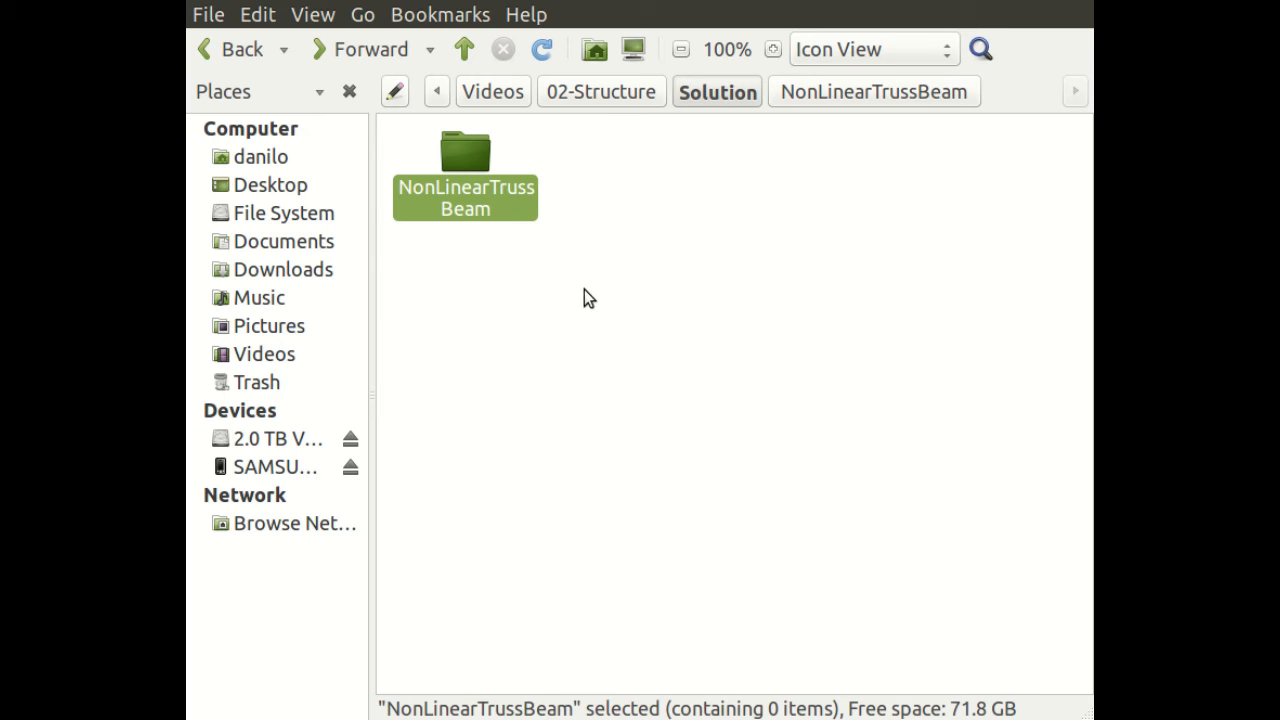
pyautogui.hotkey('alt', 'Up')
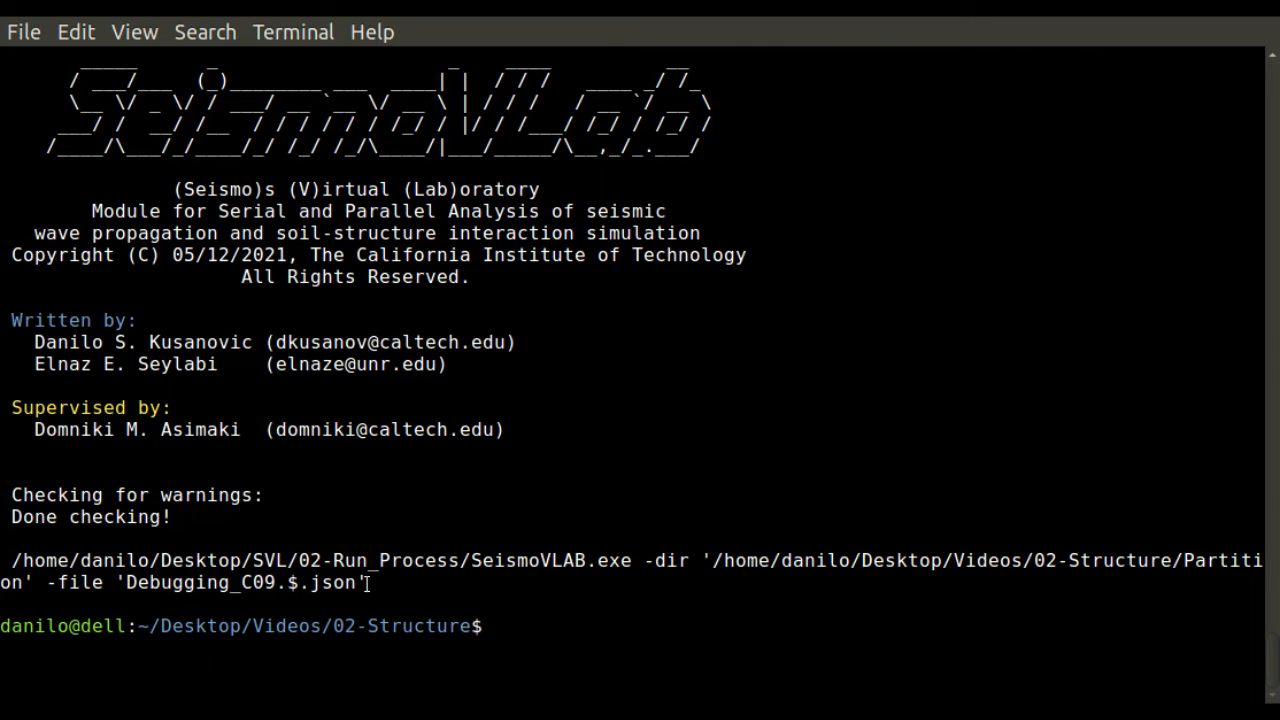
# Step: Paste the earlier SeismoVLAB.exe run command for Debugging_C09.$.json at the terminal prompt
pyautogui.moveTo(368, 583); pyautogui.dragTo(12, 560)
pyautogui.hotkey('ctrl', 'c')
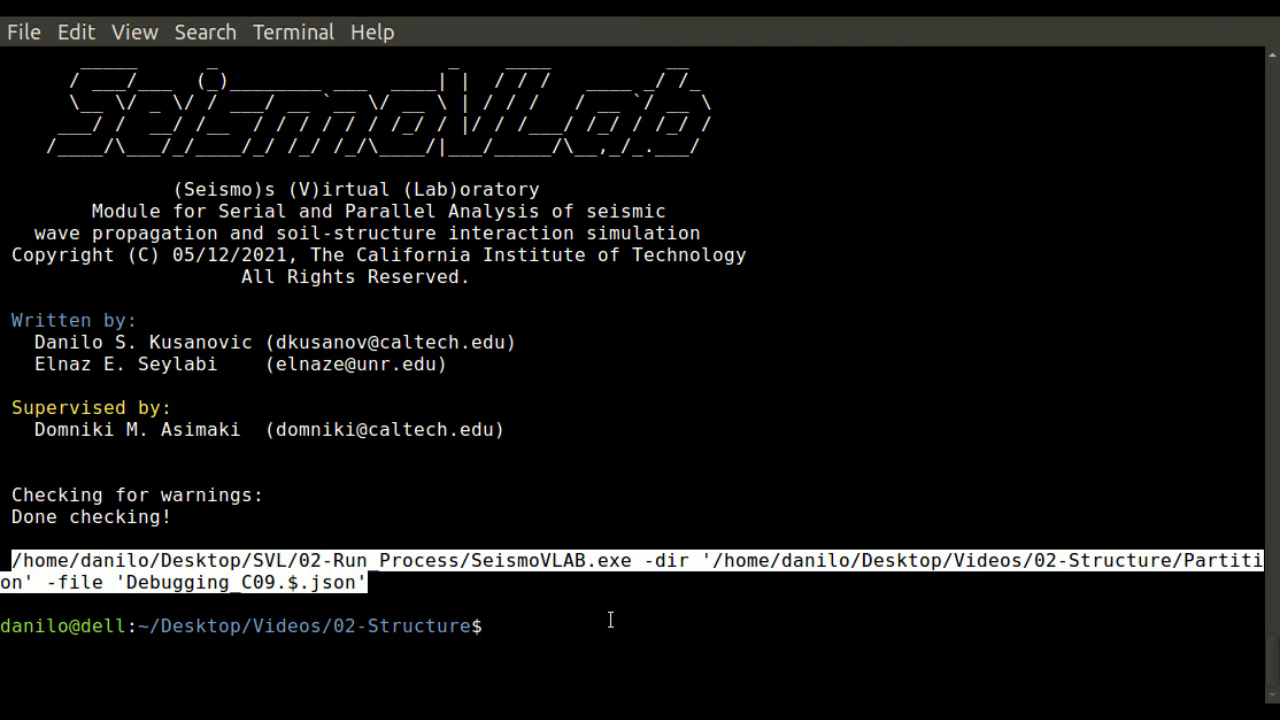
pyautogui.middleClick(611, 618)
pyautogui.moveTo(495, 626); pyautogui.dragTo(1113, 626)
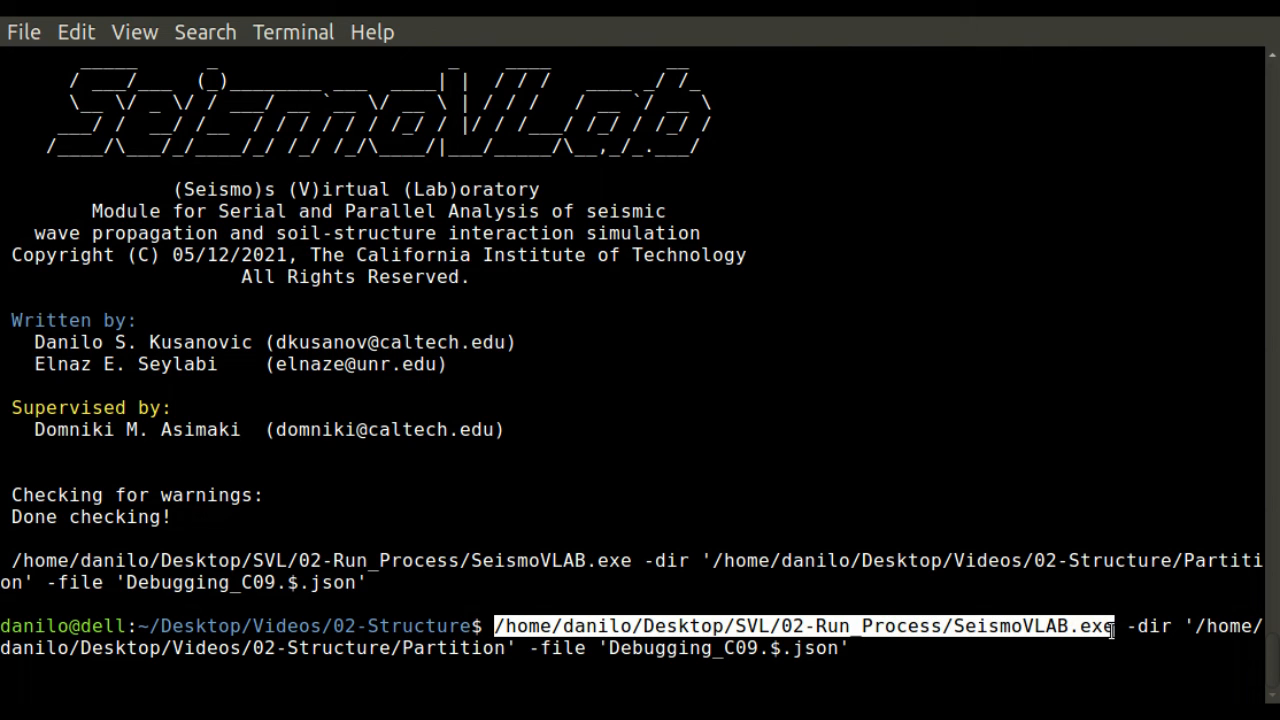
pyautogui.click(1089, 652)
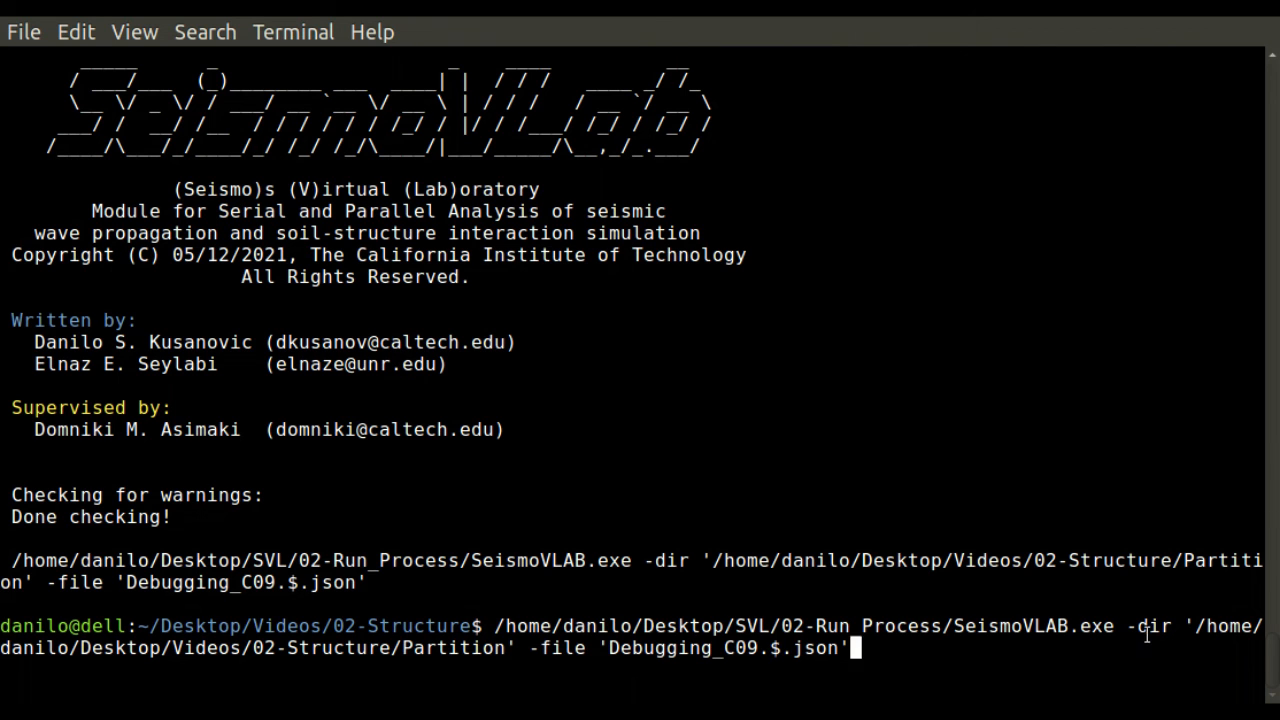
# Step: Run the analysis and confirm NonLinearTrussBeam reaches 100%
pyautogui.press('Return')
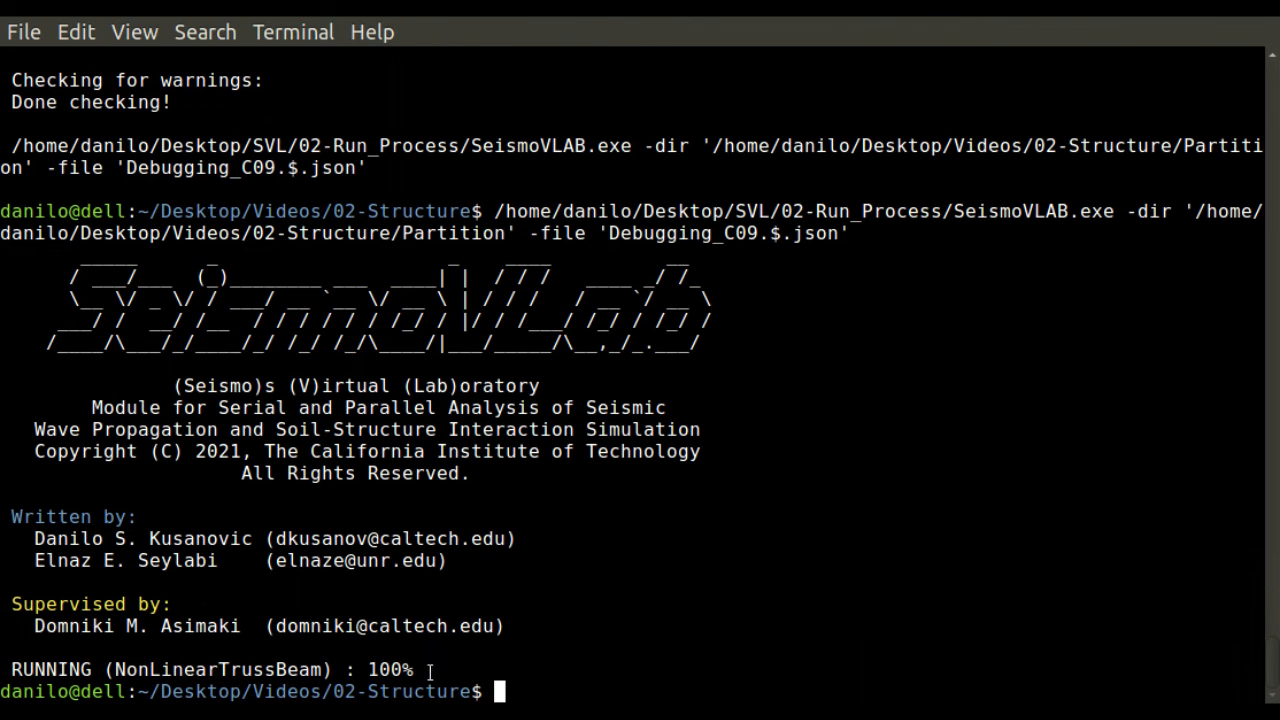
pyautogui.moveTo(428, 670); pyautogui.dragTo(368, 670)
pyautogui.click(556, 672)
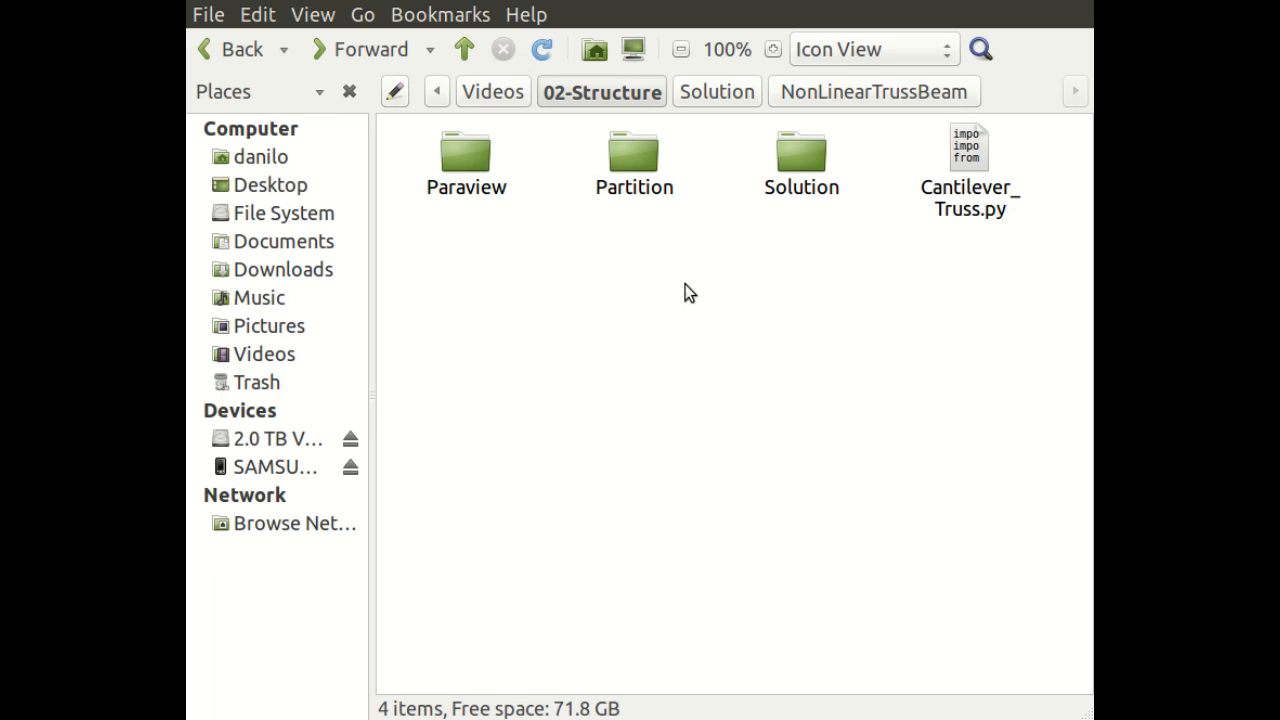
# Step: Inspect Paraview/NonLinearTrussBeam and its 100 Animation_PART .vtk files
pyautogui.doubleClick(460, 188)
pyautogui.doubleClick(460, 193)
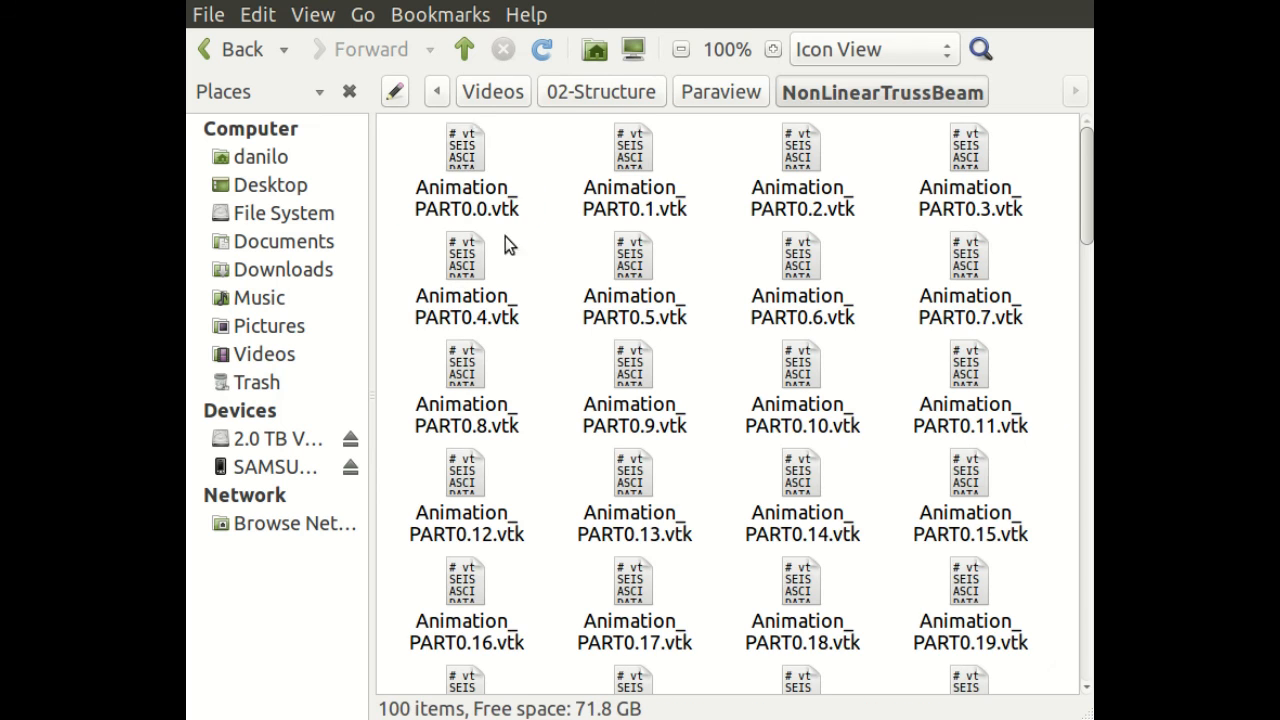
pyautogui.moveTo(405, 157); pyautogui.dragTo(935, 595)
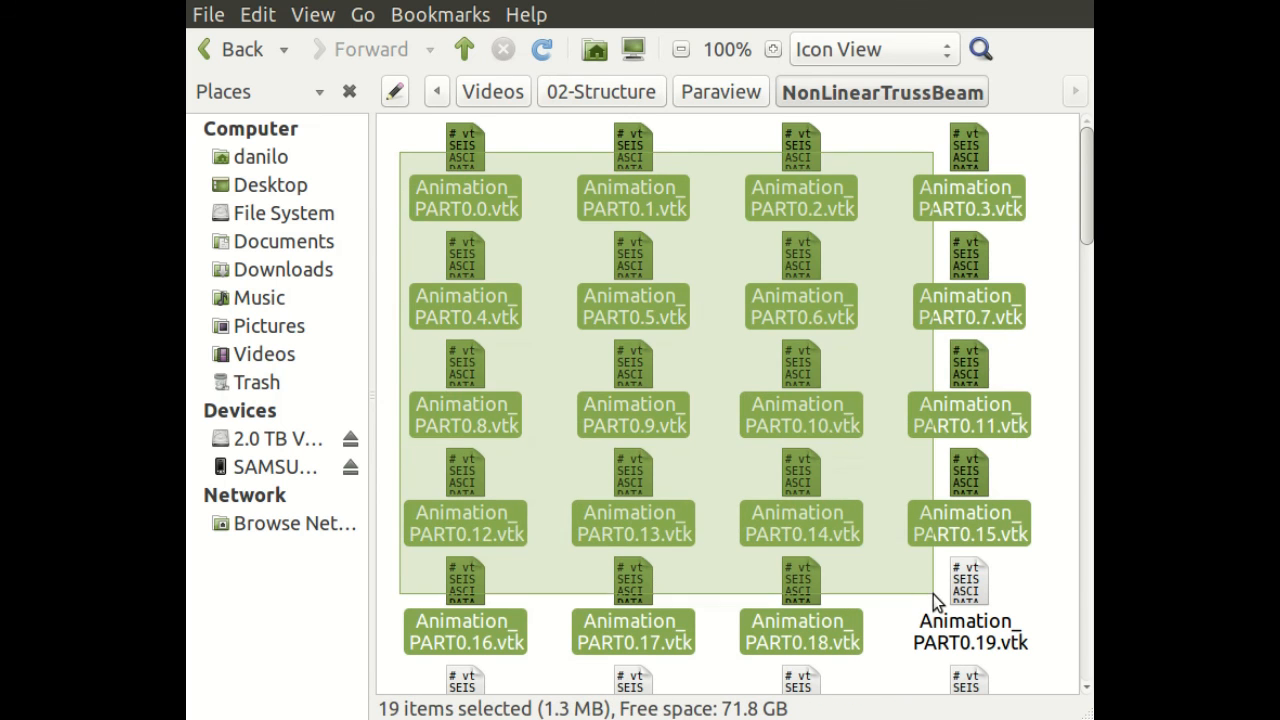
pyautogui.click(885, 383)
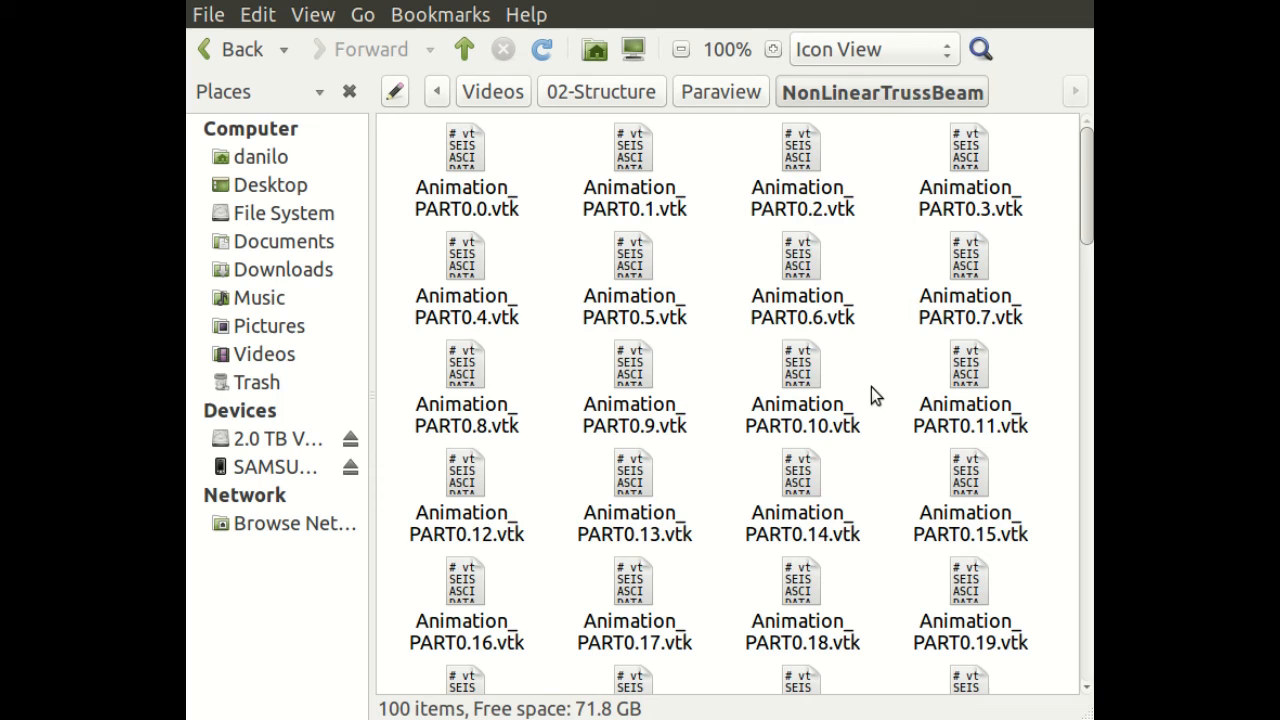
# Step: Go to Solution/NonLinearTrussBeam, which now holds Displacement.0.out
pyautogui.hotkey('alt', 'Up')
pyautogui.hotkey('alt', 'Up')
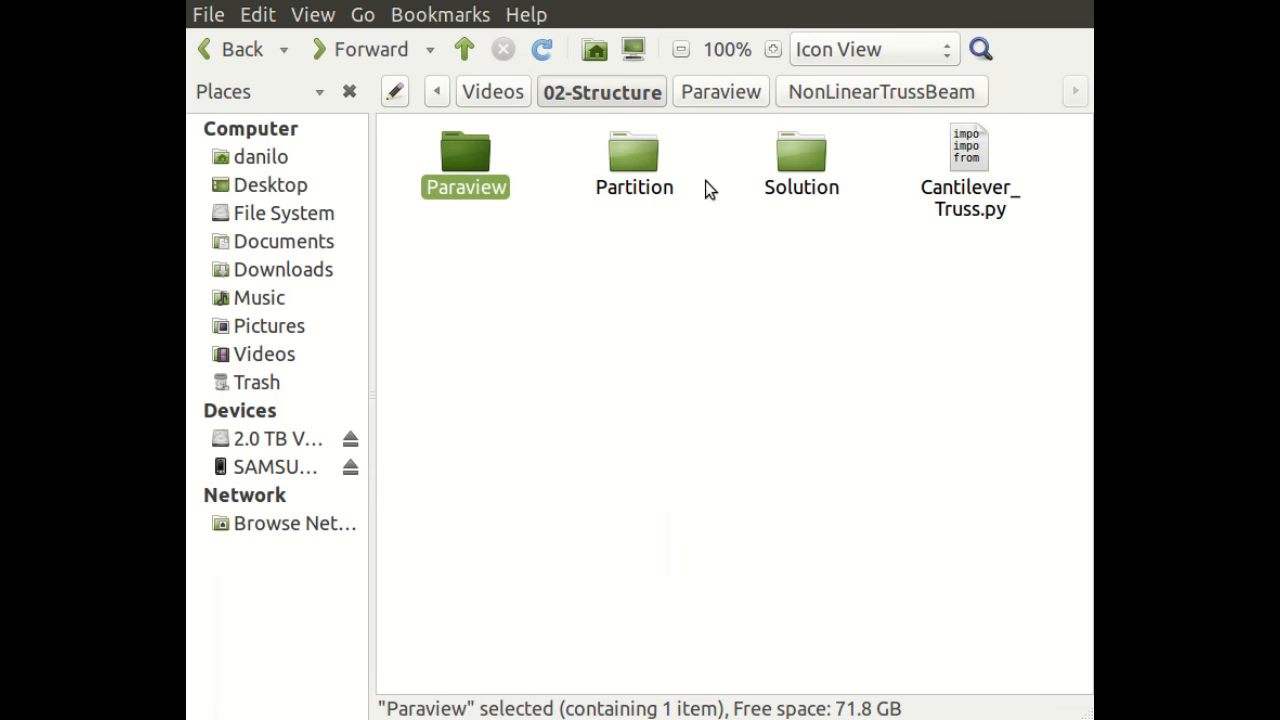
pyautogui.doubleClick(790, 180)
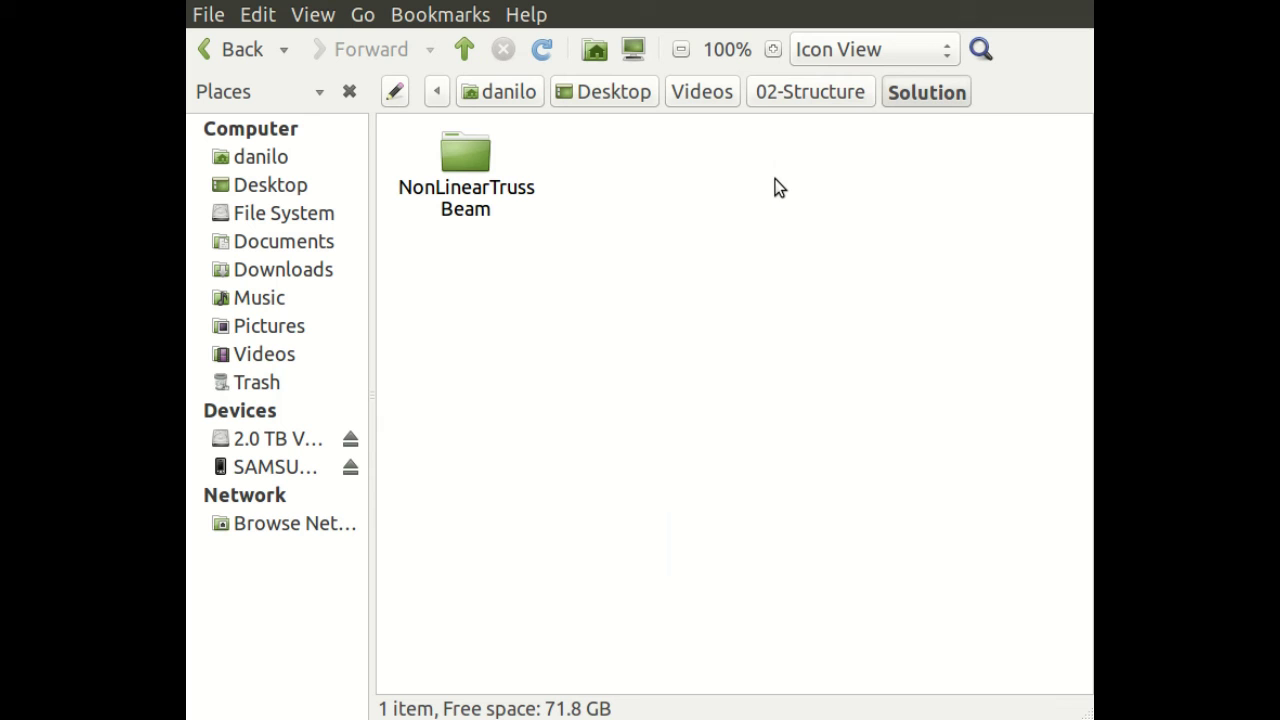
pyautogui.doubleClick(484, 184)
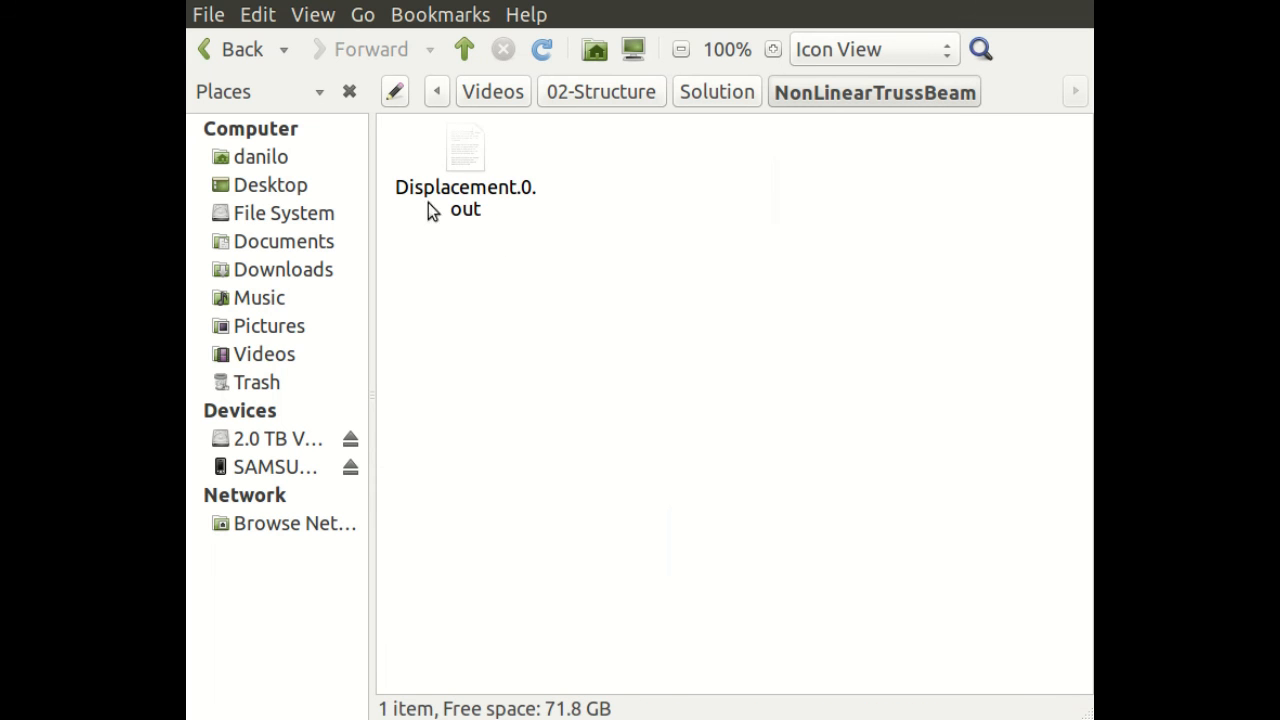
# Step: From the terminal, load Solution/NonLinearTrussBeam/Displacement.0.out in vim using Tab completion
pyautogui.hotkey('alt', 'Tab')
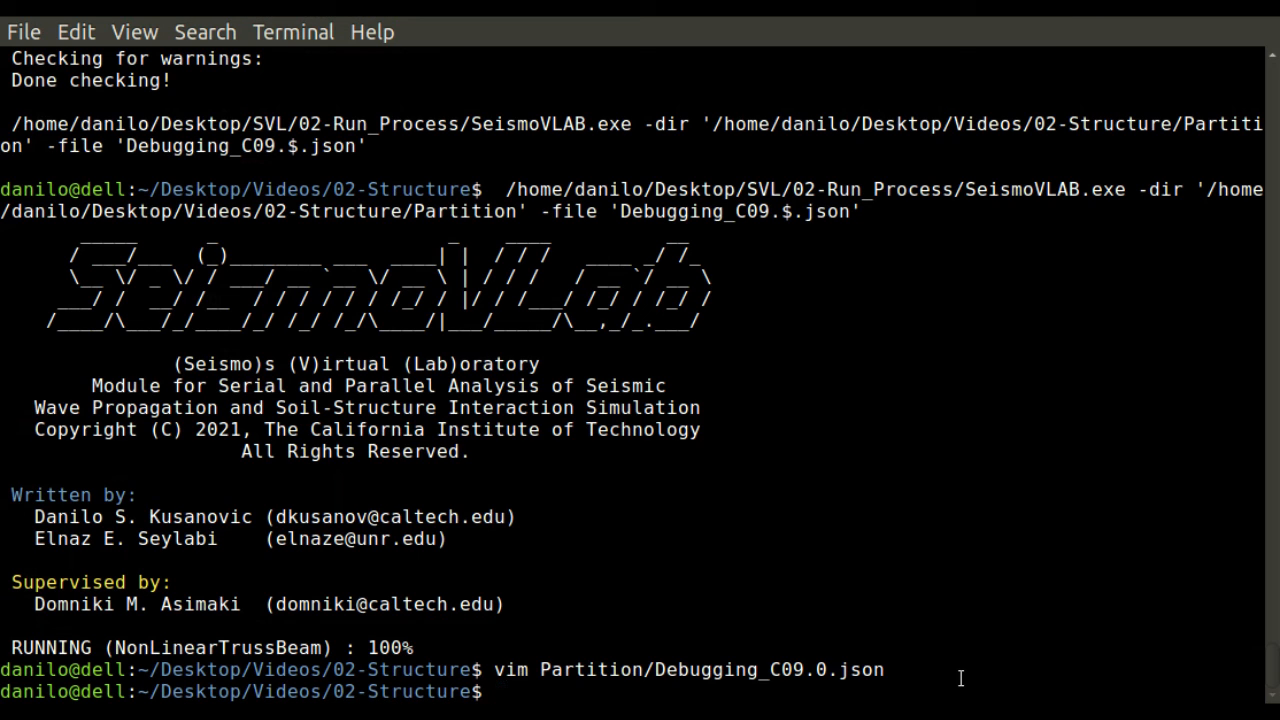
pyautogui.write('vim ')
pyautogui.write('Sol')
pyautogui.press('Tab')
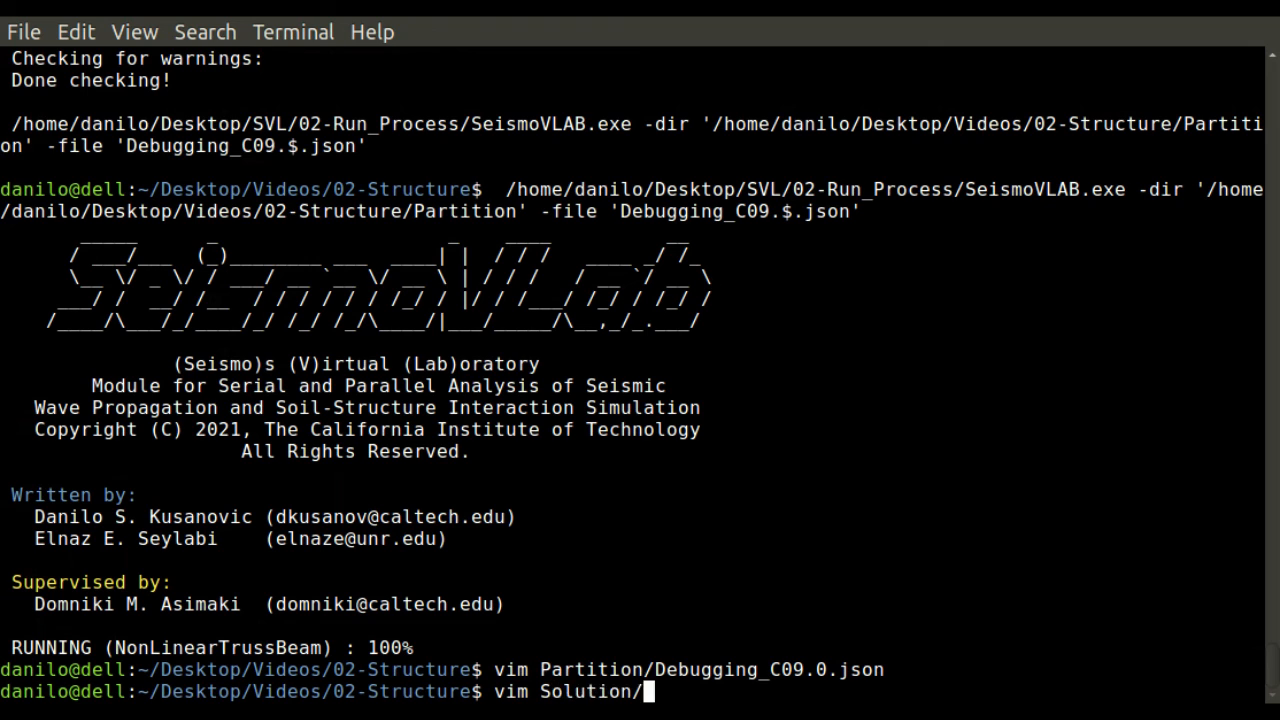
pyautogui.write('N')
pyautogui.press('Tab')
pyautogui.write('D')
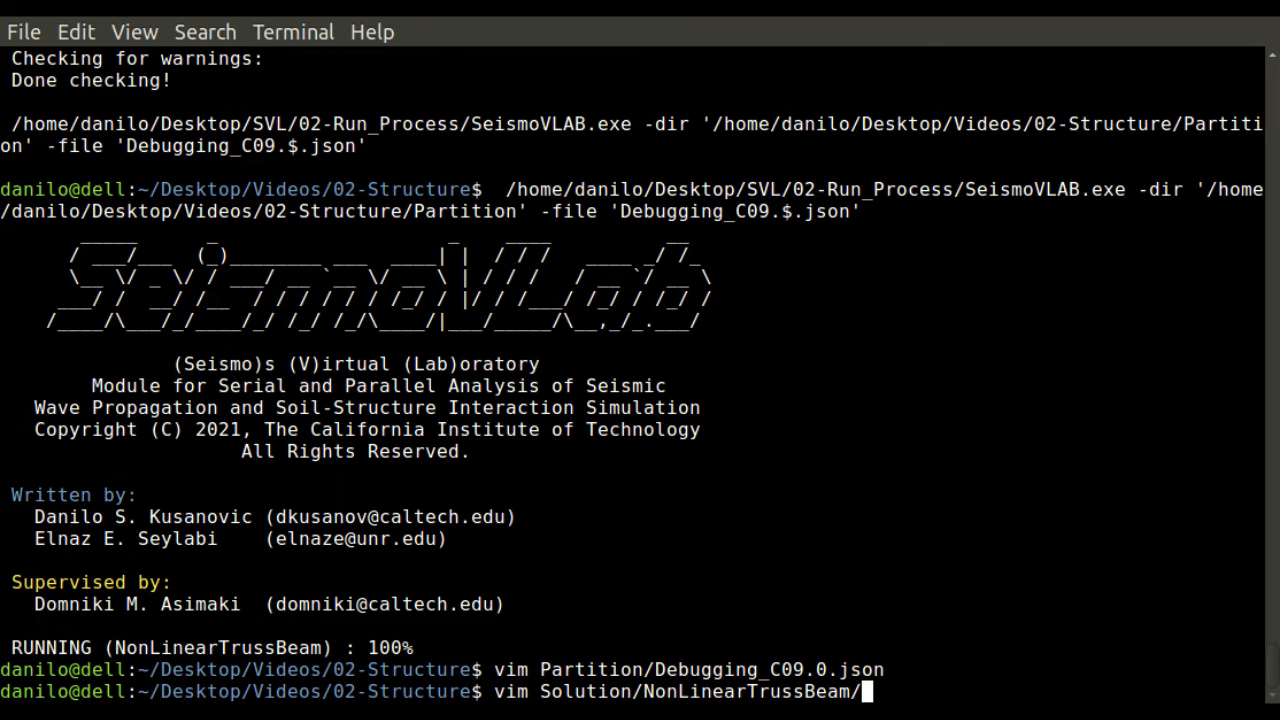
pyautogui.press('Tab')
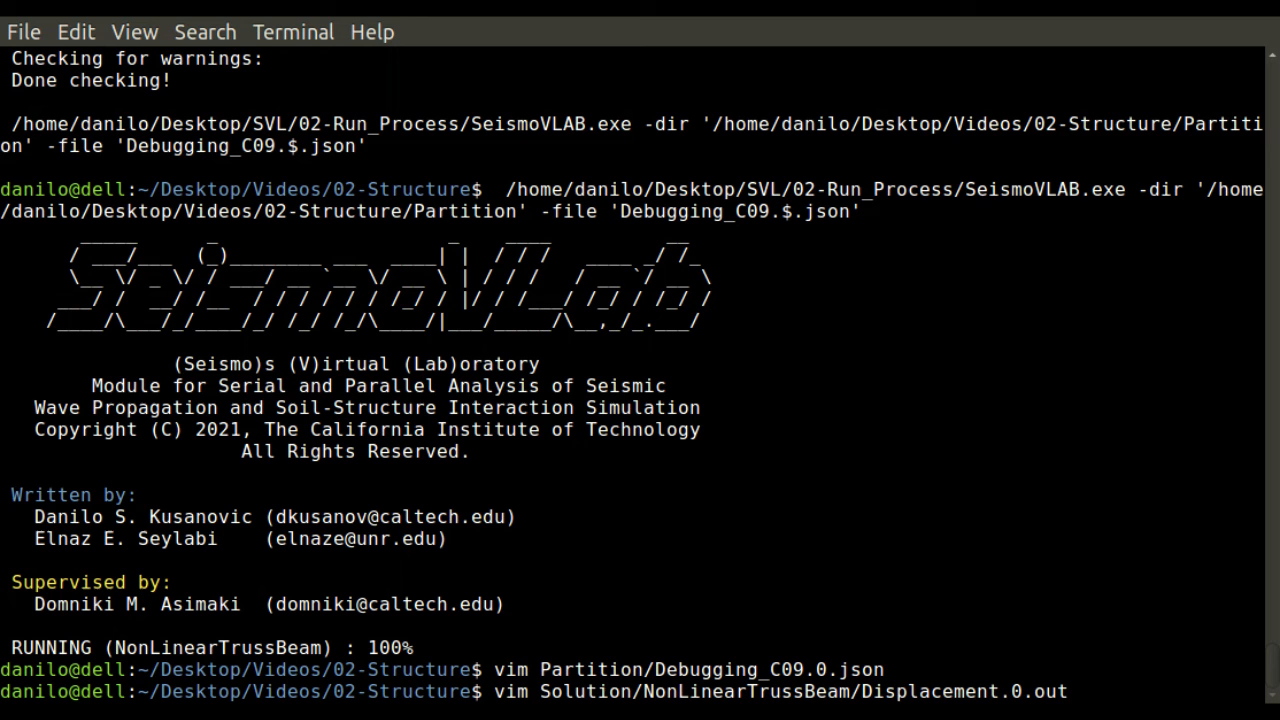
pyautogui.press('Return')
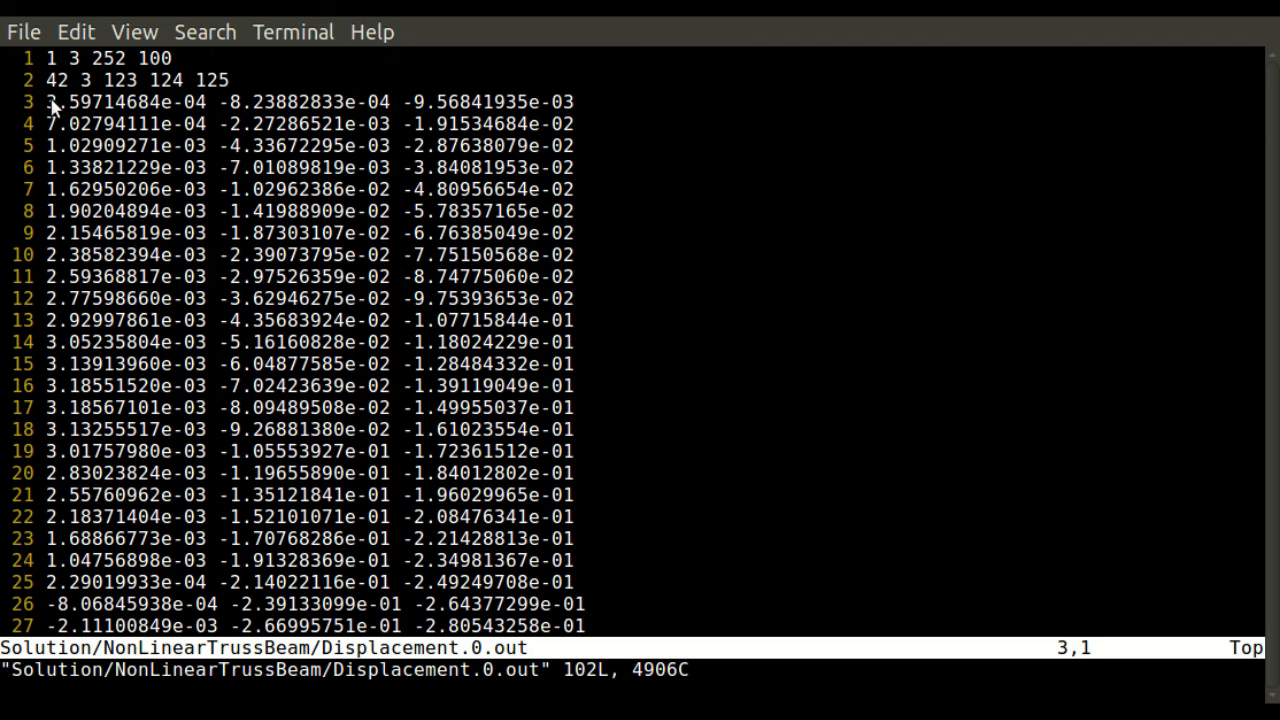
# Step: Read the 102 lines of three-component displacement values to the end and back to the top
pyautogui.moveTo(52, 101)
pyautogui.mouseDown()
pyautogui.moveTo(565, 455)
pyautogui.moveTo(570, 494)
pyautogui.mouseUp()
pyautogui.click(750, 440)
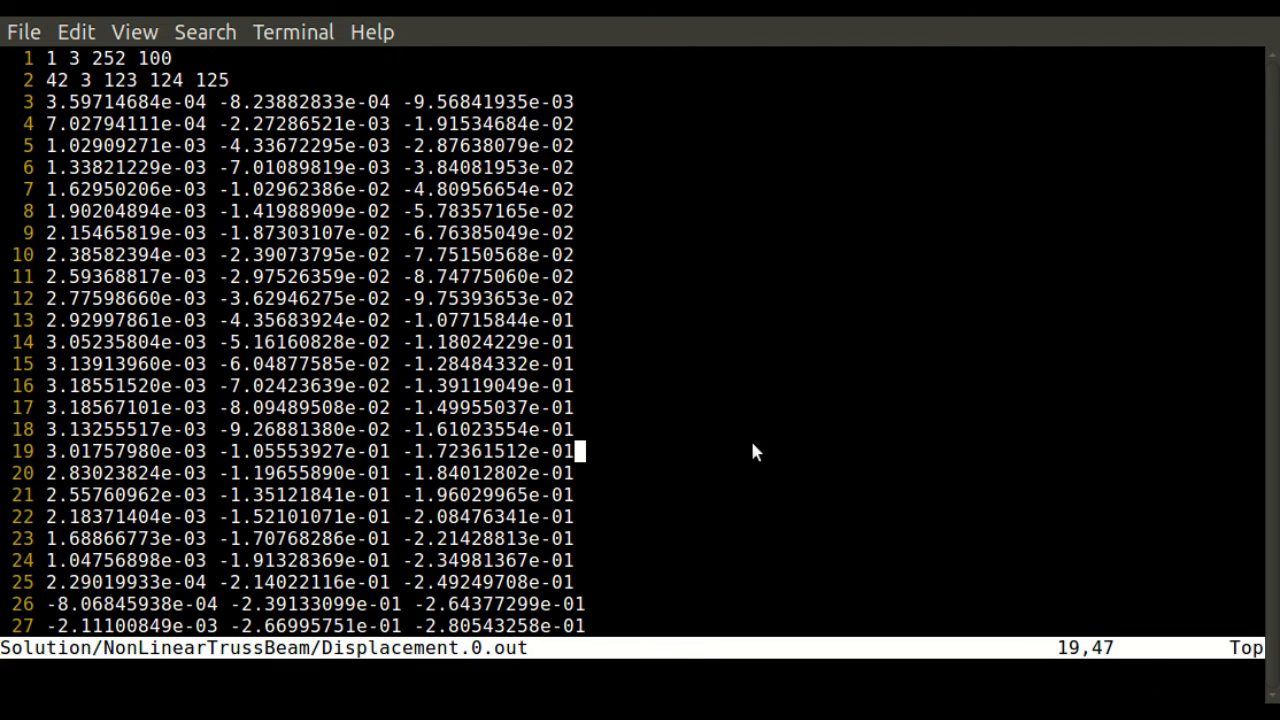
pyautogui.press('pagedown')
pyautogui.press('pagedown')
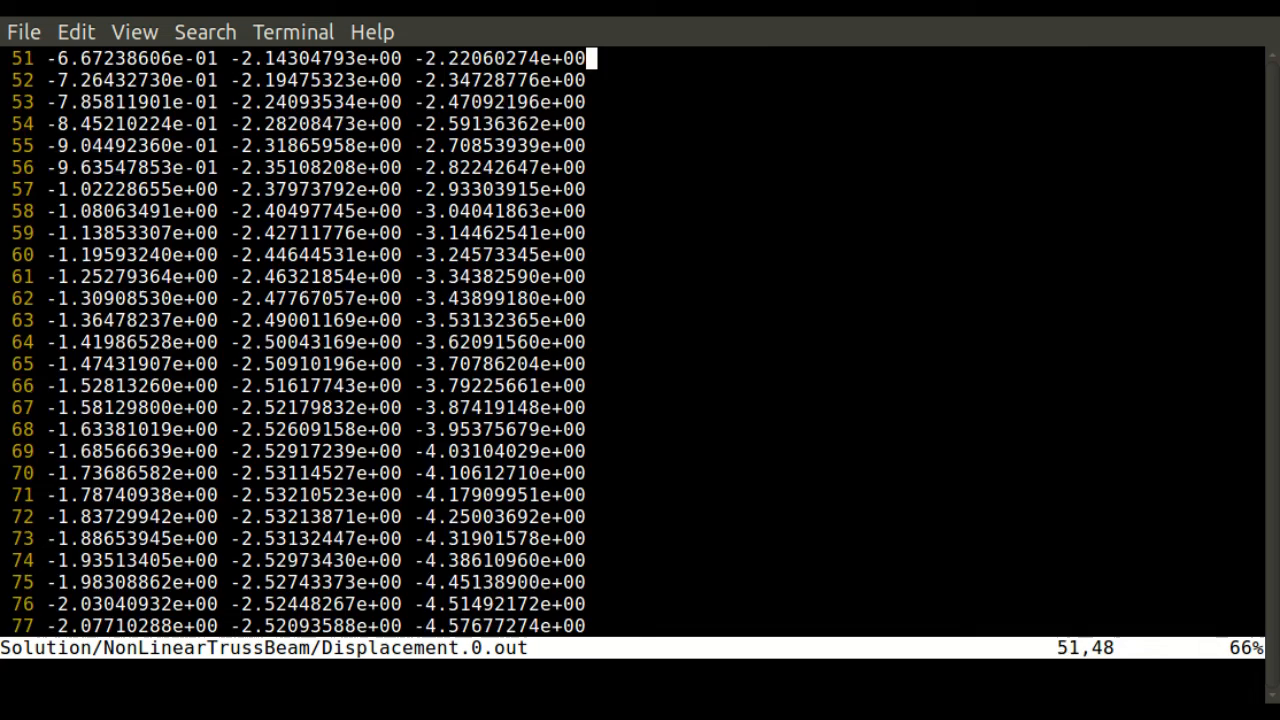
pyautogui.press('pagedown')
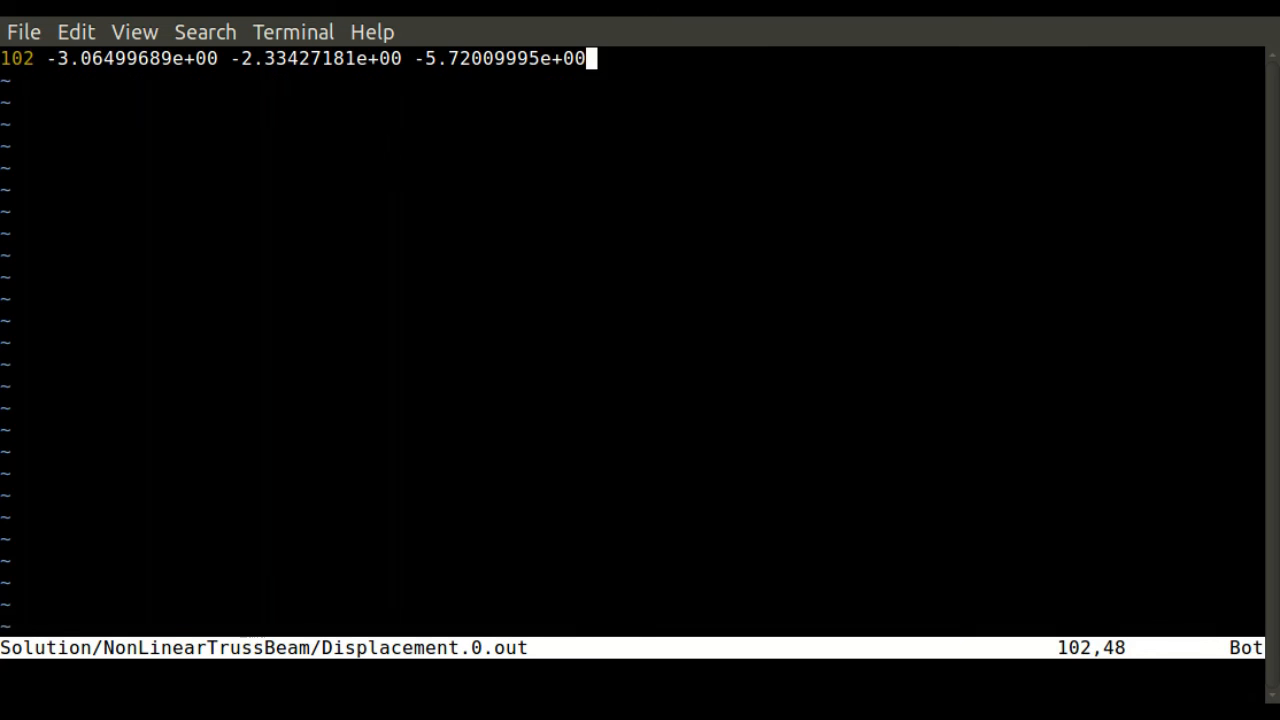
pyautogui.press('pageup')
pyautogui.press('pageup')
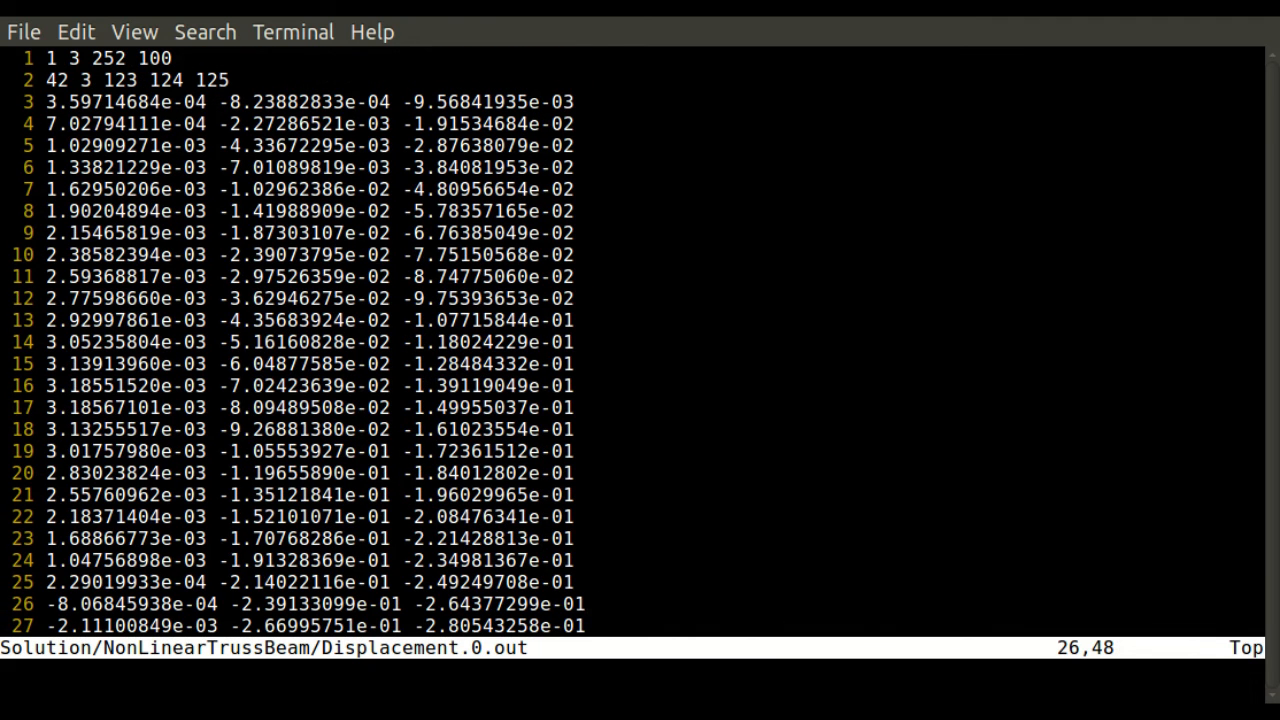